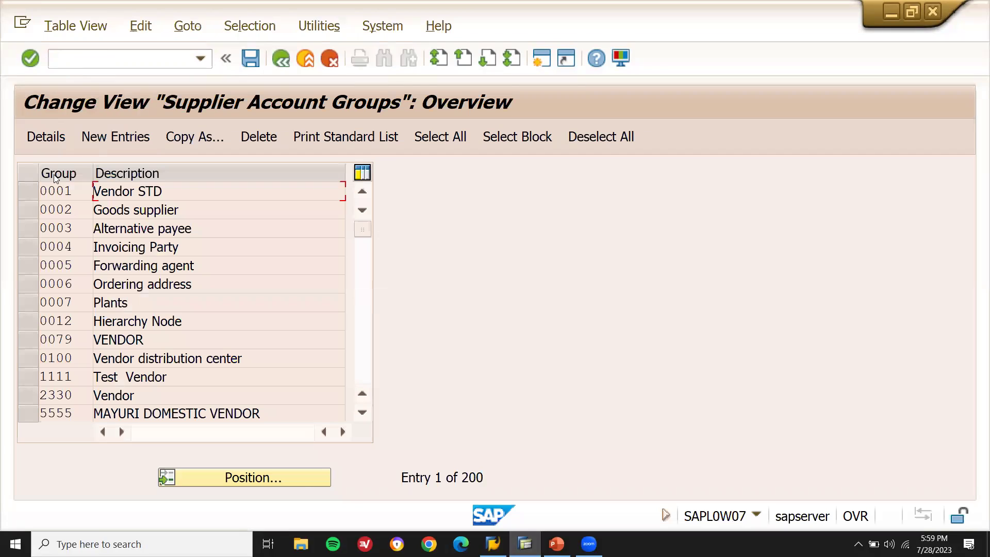
Step: Copy supplier account group 0001 and set the new account group's key to Z006
left_click_drag(189, 189, 93, 191)
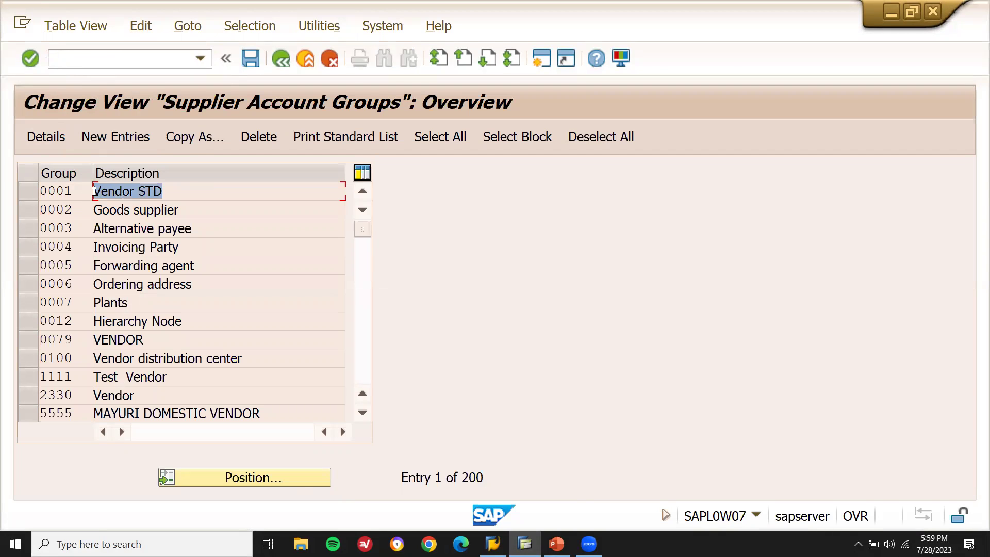
left_click(93, 191)
left_click(36, 194)
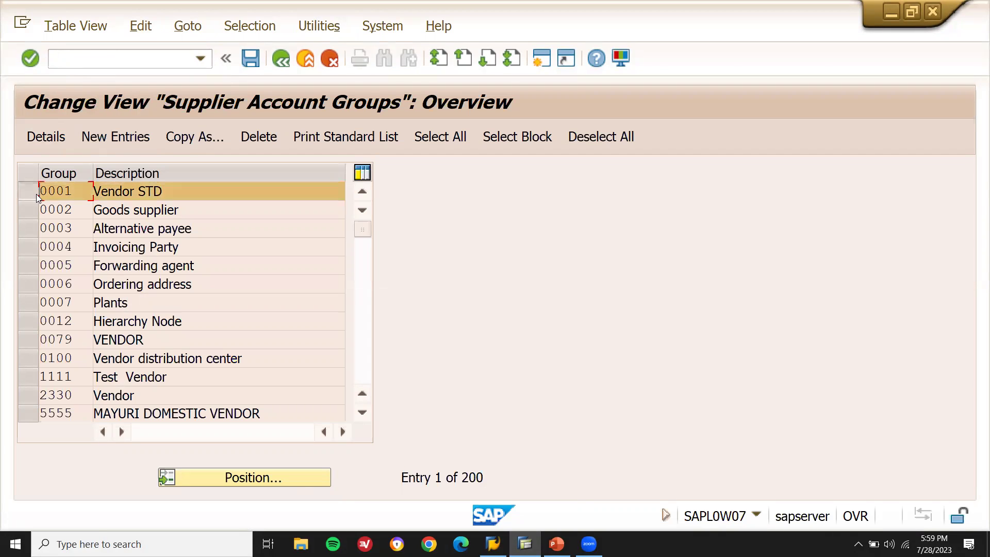
left_click(202, 138)
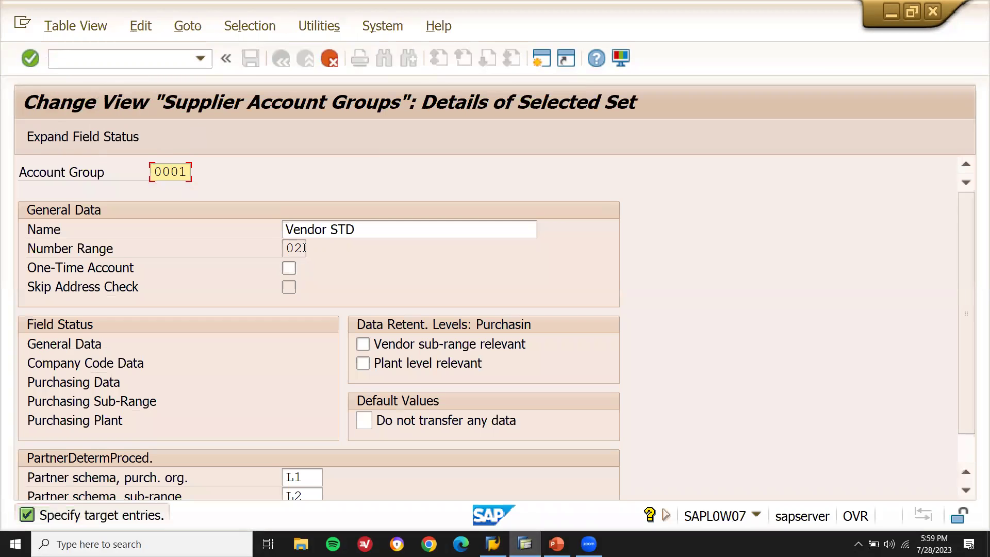
left_click(303, 248)
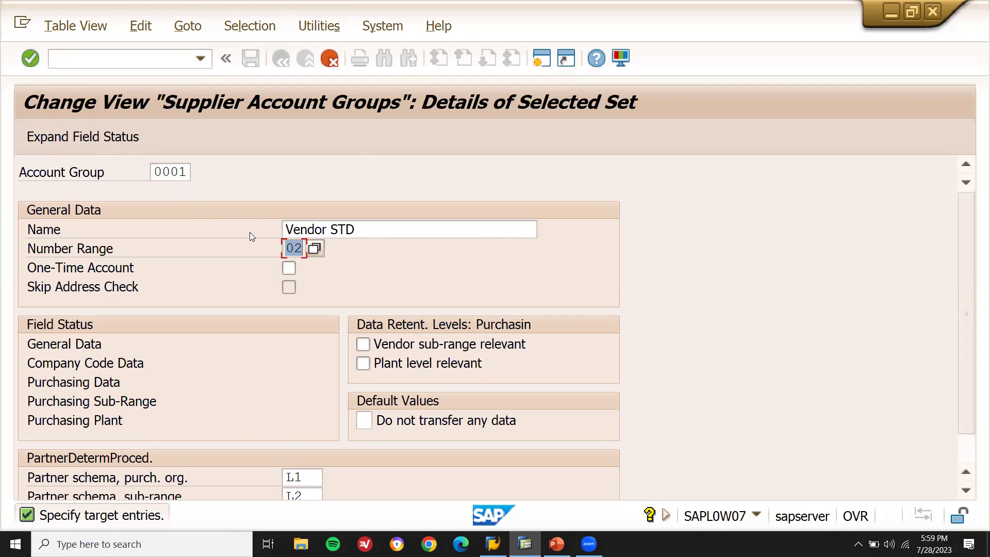
left_click(190, 172)
key("BackSpace")
key("BackSpace")
key("BackSpace")
key("BackSpace")
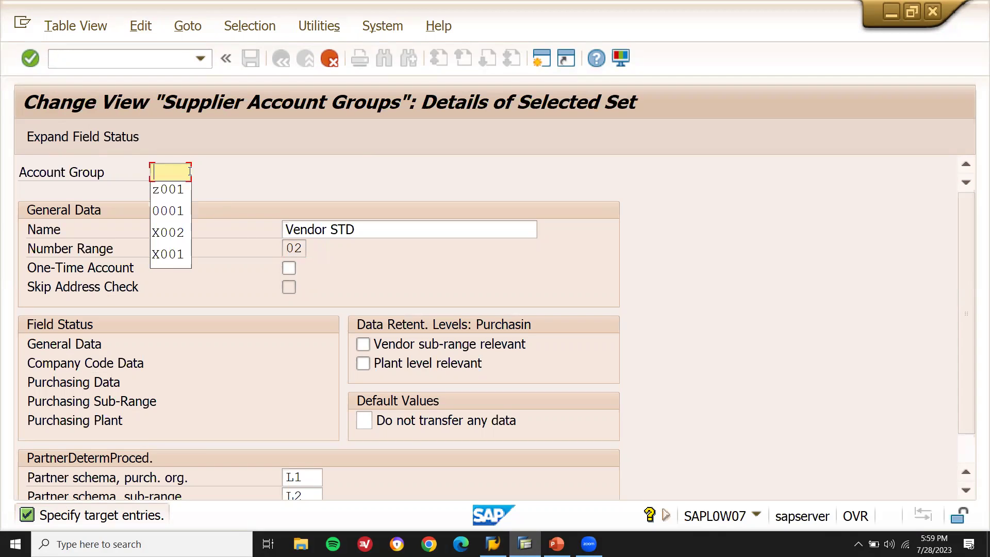
type("Z006")
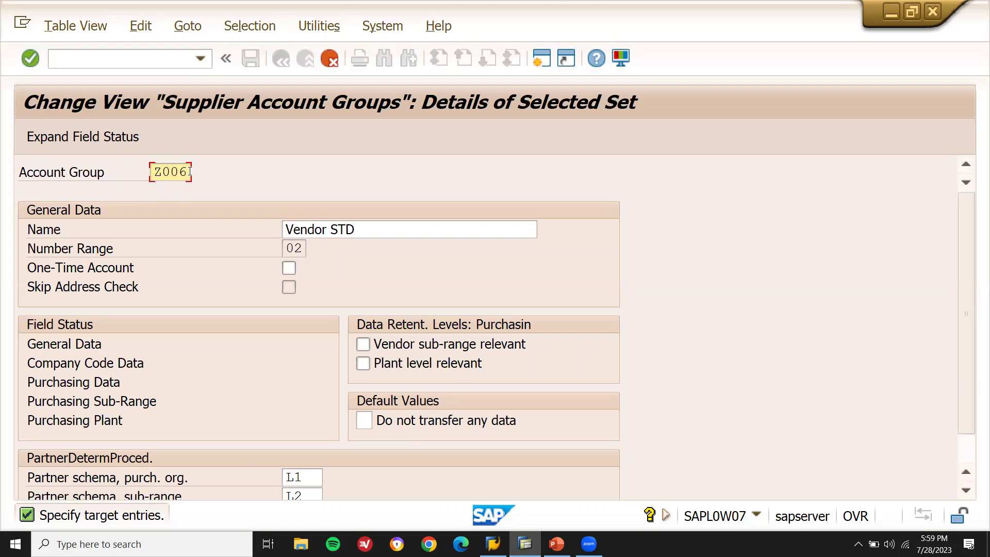
Step: Open Notepad and note down the new account group key Z006
key("super+r")
key("Return")
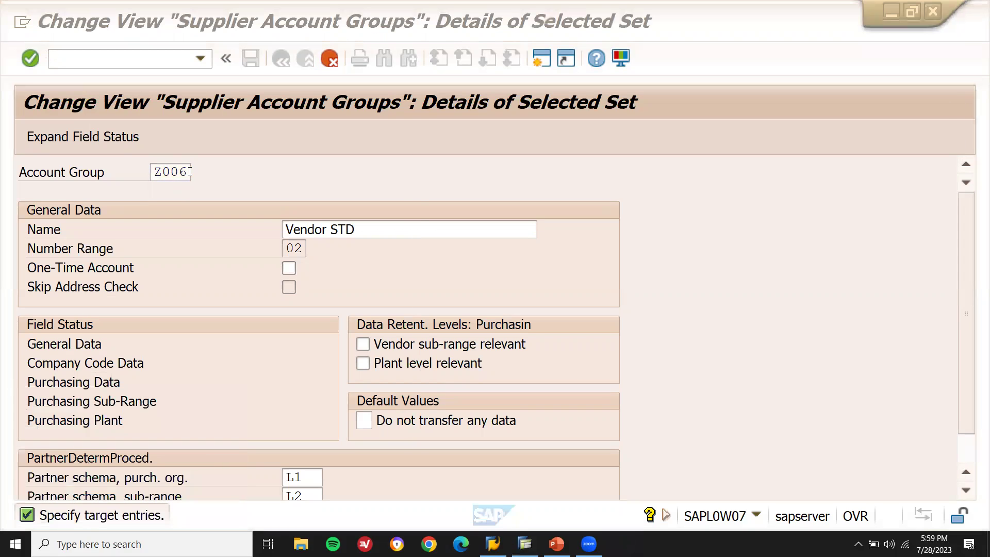
type("Z006")
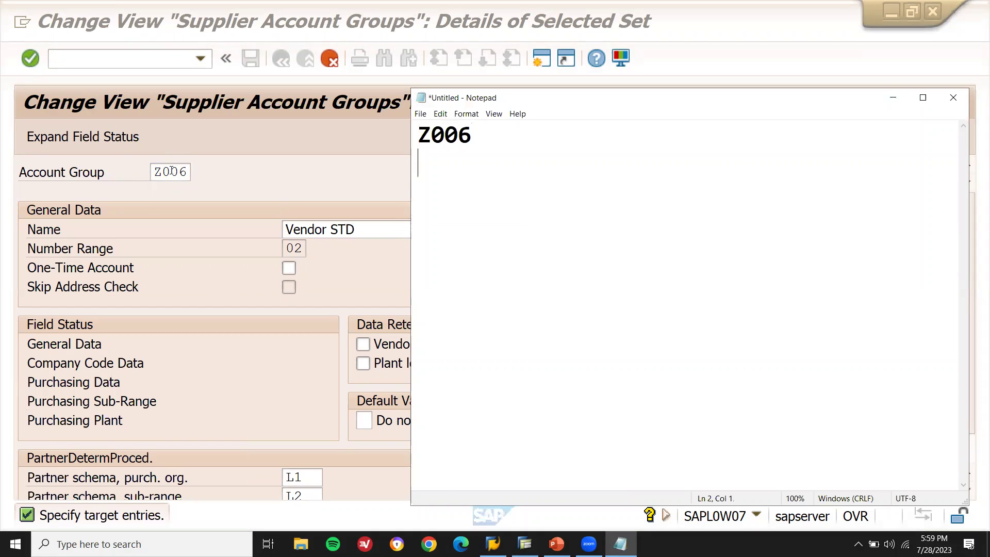
Step: Switch back to SAP, confirm the copied account group Z006 and rename it "Vendor LEARN2WIN INDIA"
left_click(172, 171)
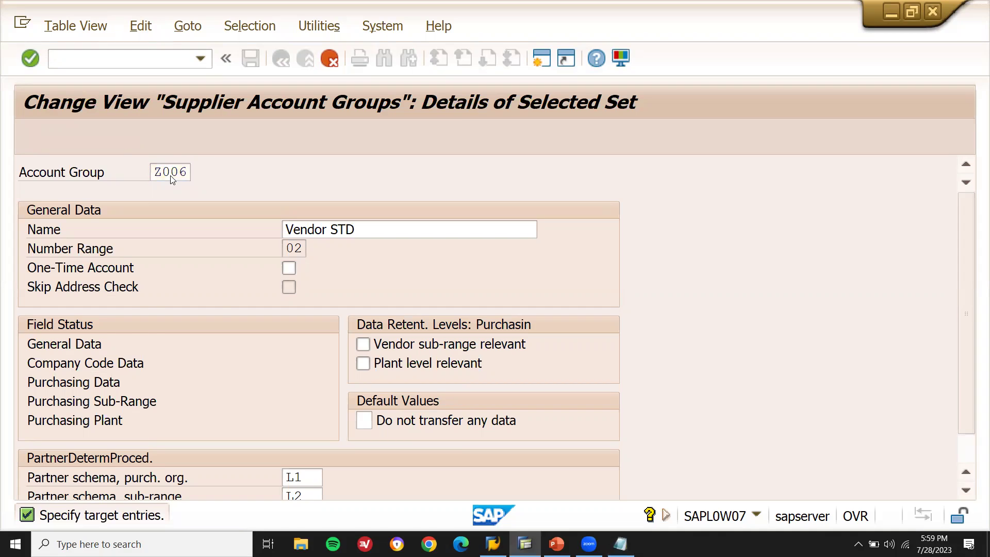
key("Return")
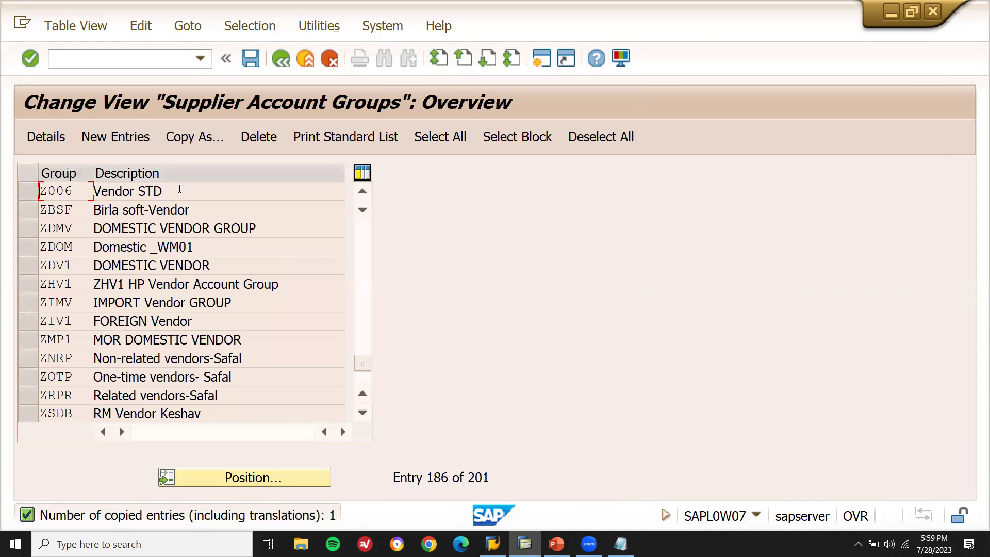
double_click(179, 190)
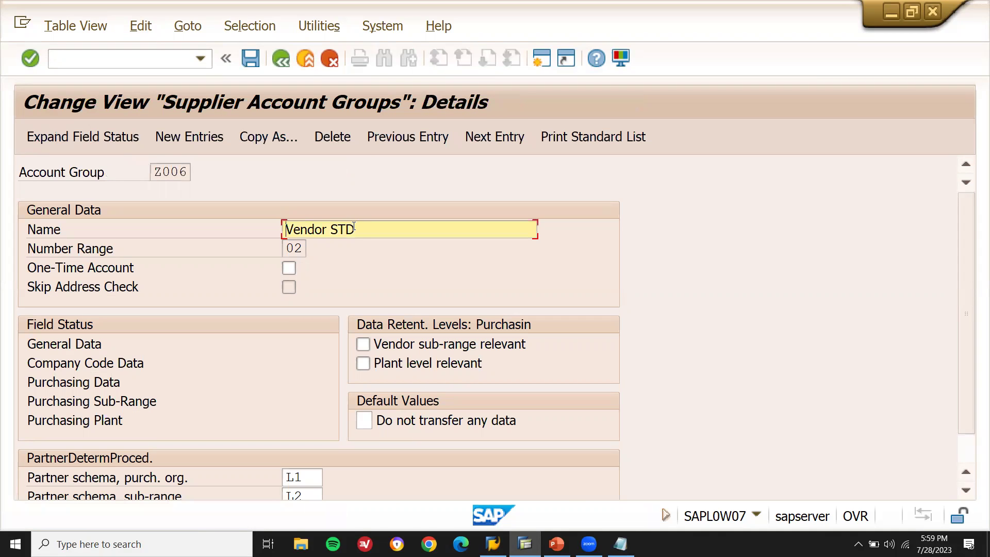
key("BackSpace")
key("BackSpace")
key("BackSpace")
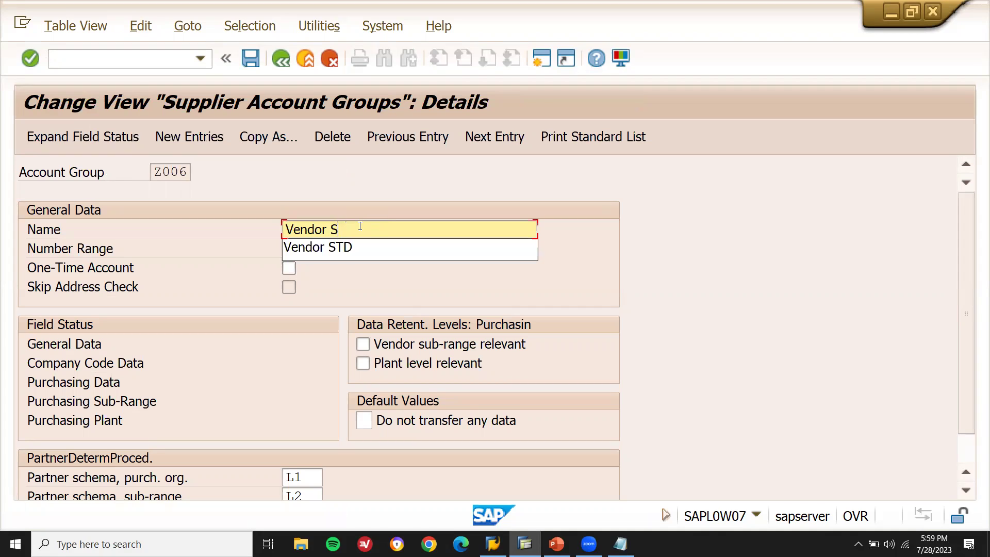
type("LEARN")
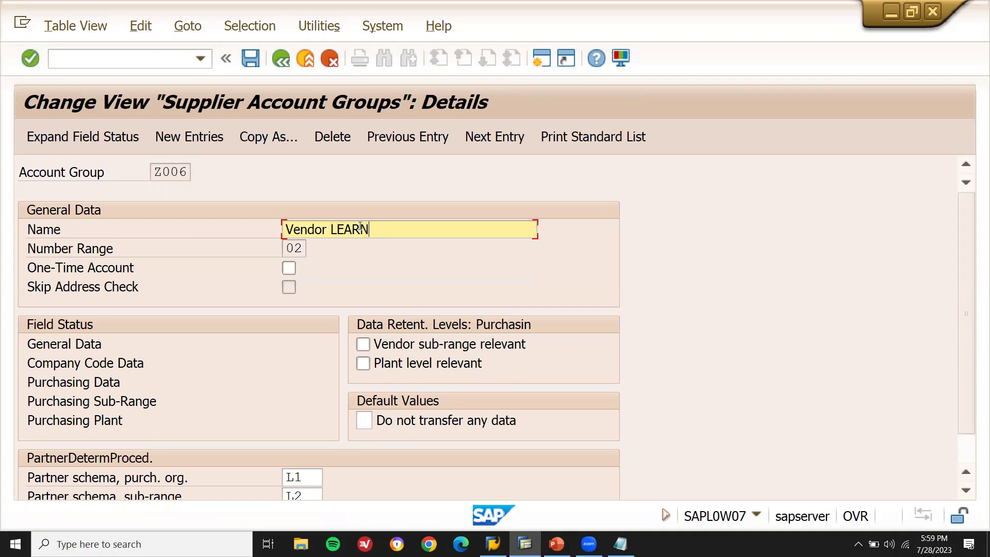
type("2WIN INDIA")
key("Return")
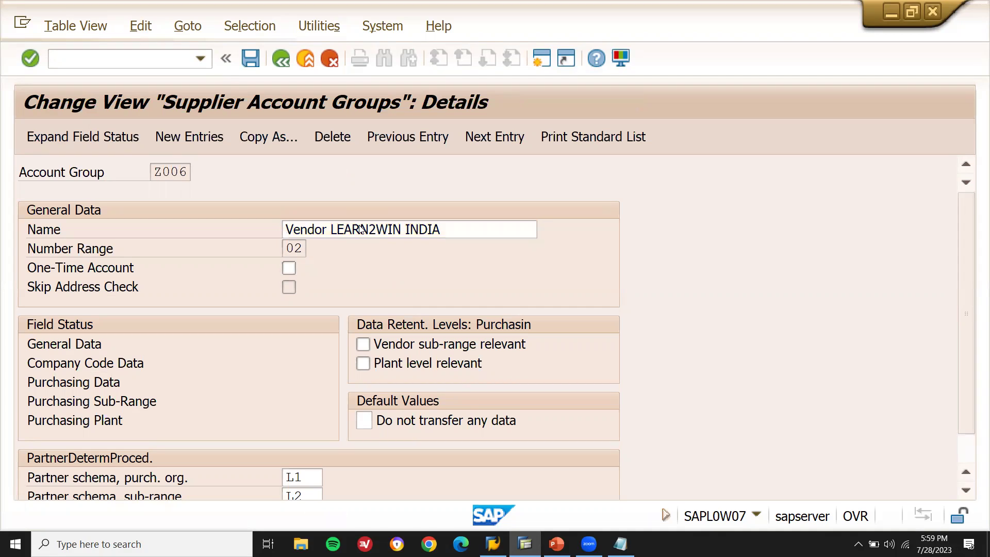
Step: Save account group Z006 under the customizing request MD1K902605
left_click(250, 58)
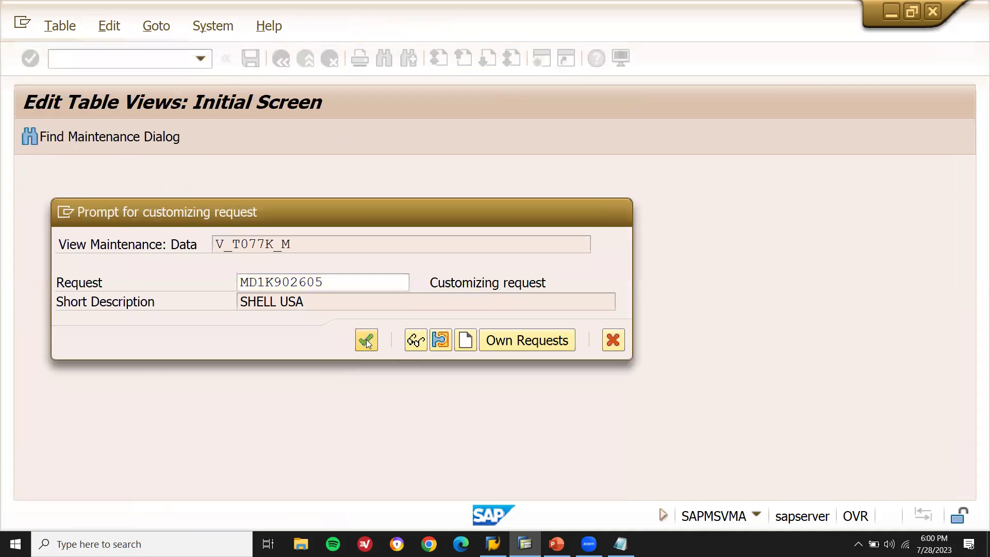
left_click(366, 341)
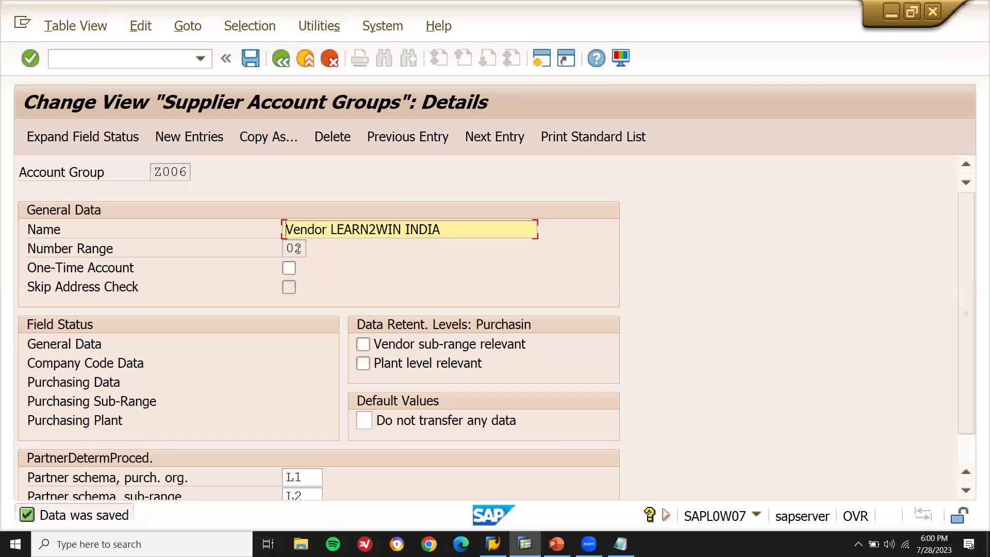
left_click(298, 249)
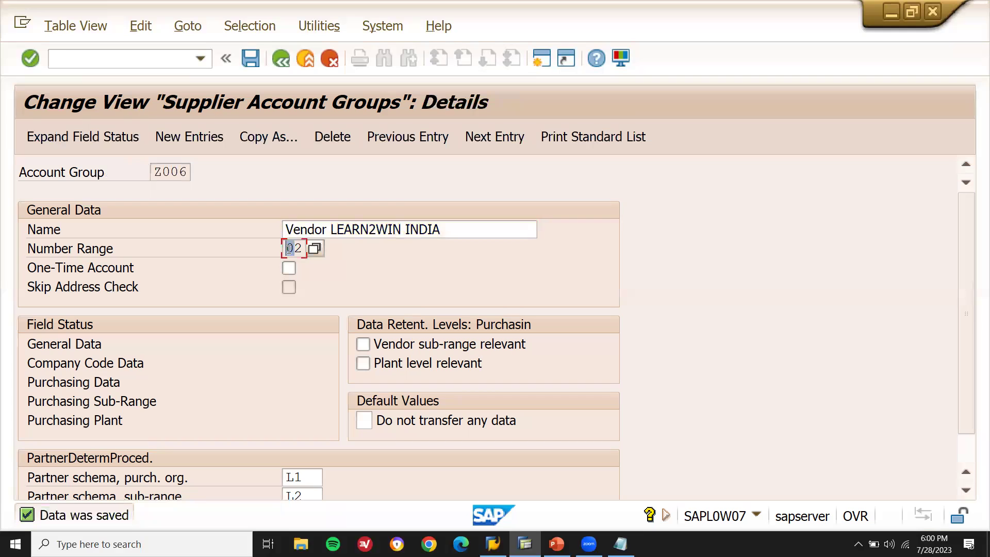
Step: Leave the account group maintenance and display the SAP reference implementation guide through transaction SPRO
left_click(305, 60)
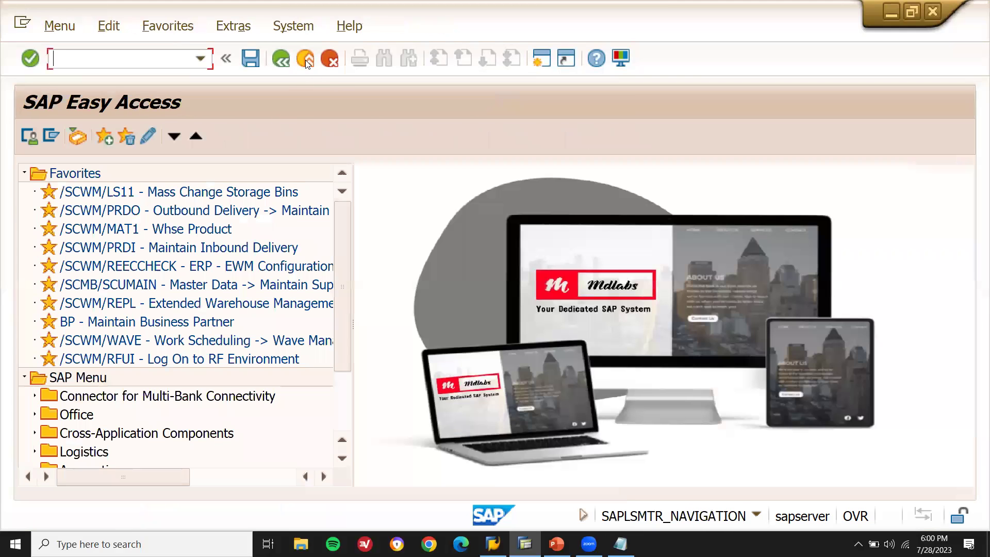
type("SPRO")
key("Return")
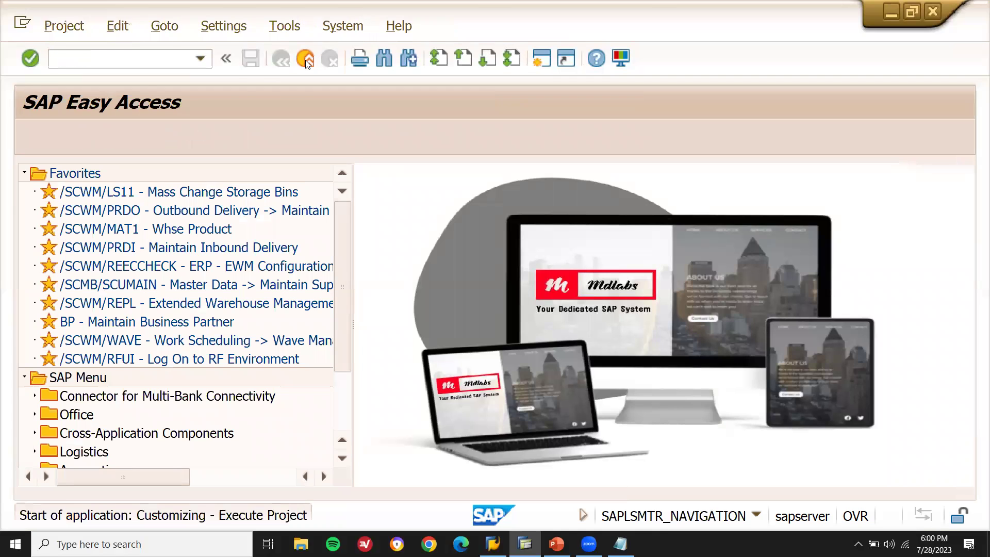
left_click(94, 137)
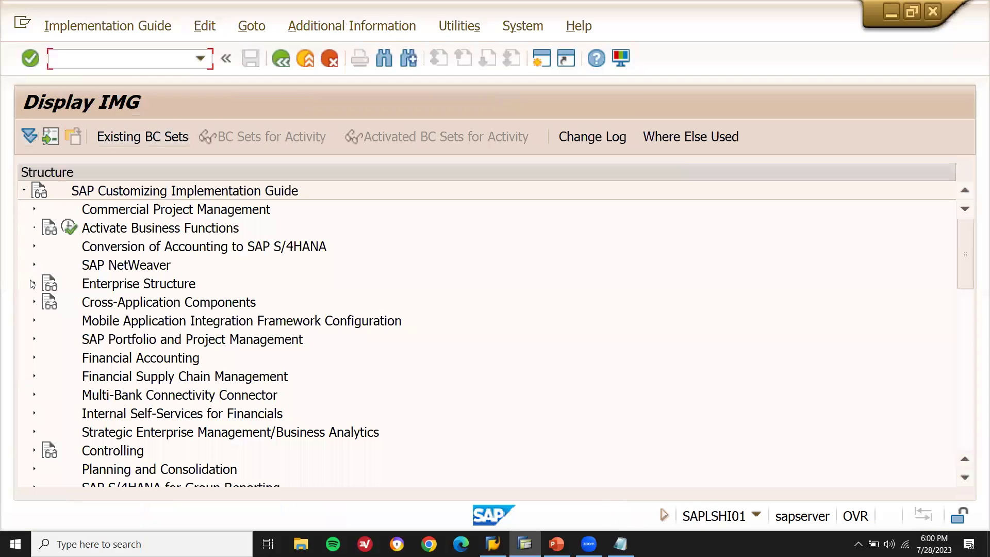
Step: Run Create Number Ranges for Vendor Accounts from Financial Accounting's vendor master data preparations and open the KREDITOR intervals for editing
left_click(34, 357)
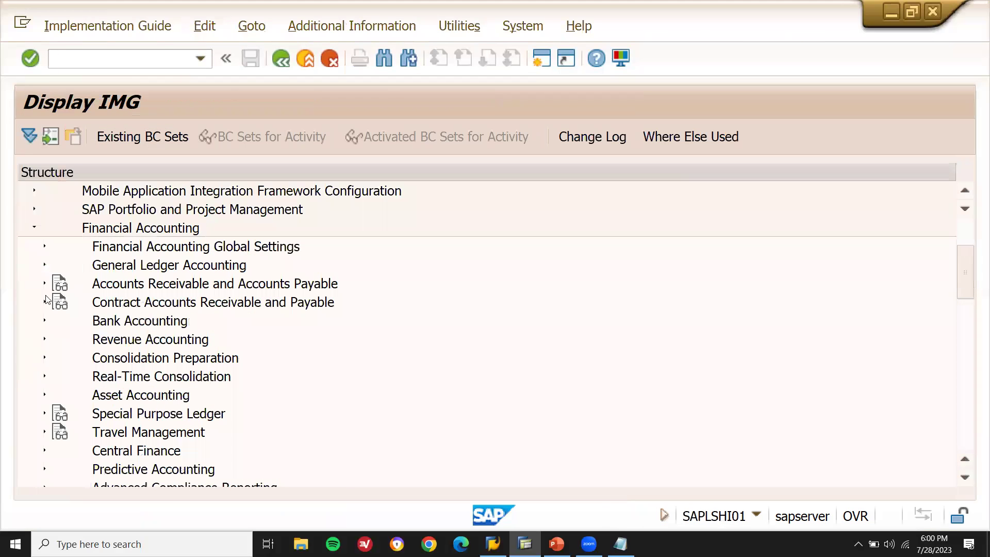
left_click(45, 285)
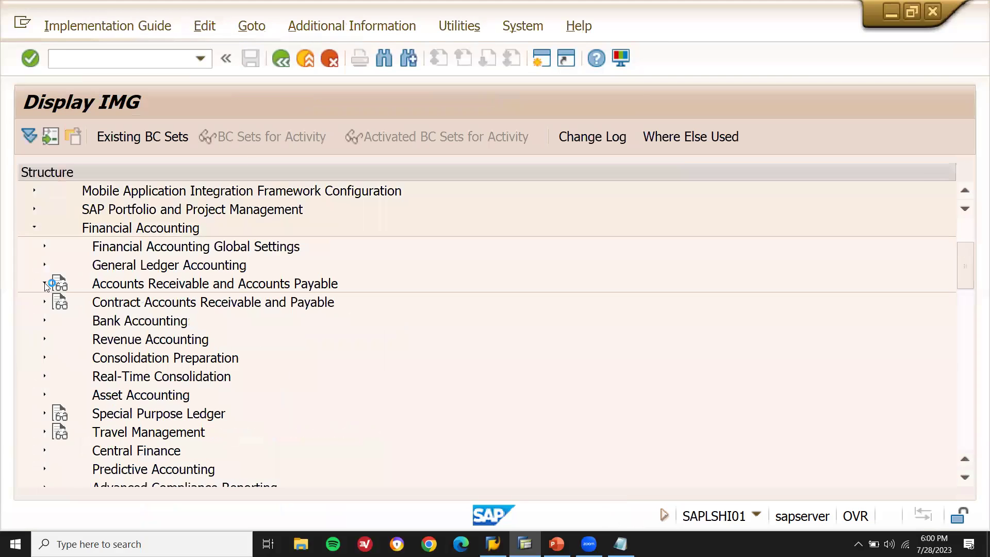
left_click(55, 321)
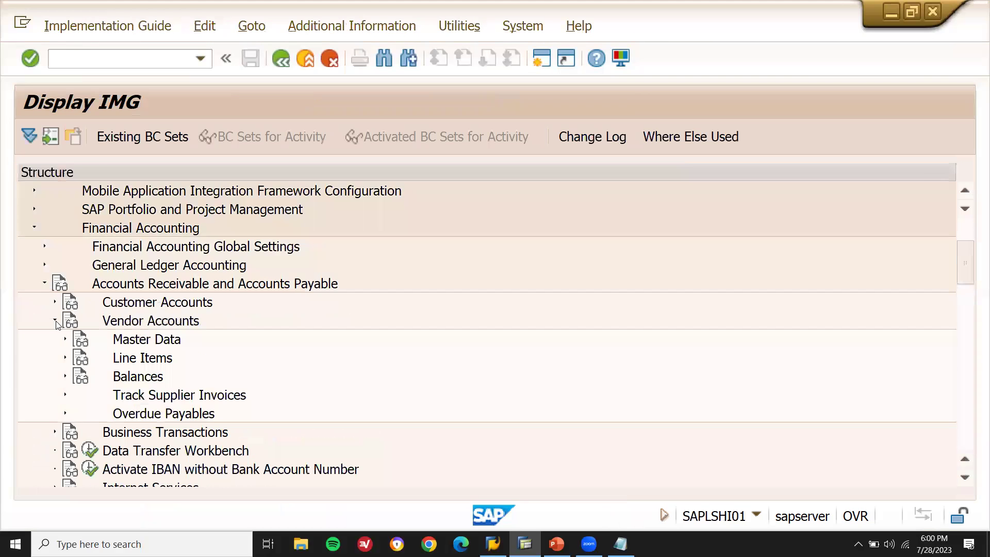
left_click(66, 339)
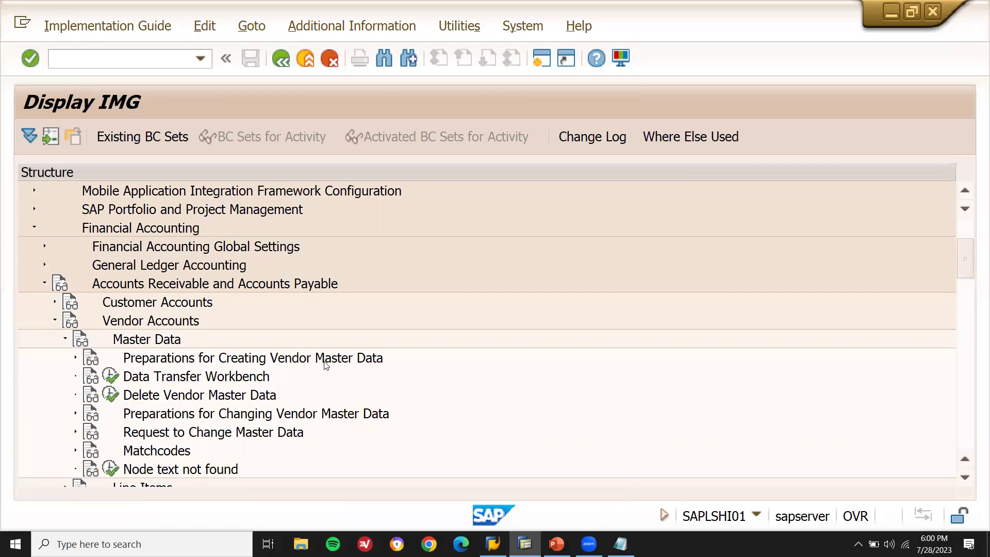
left_click(75, 358)
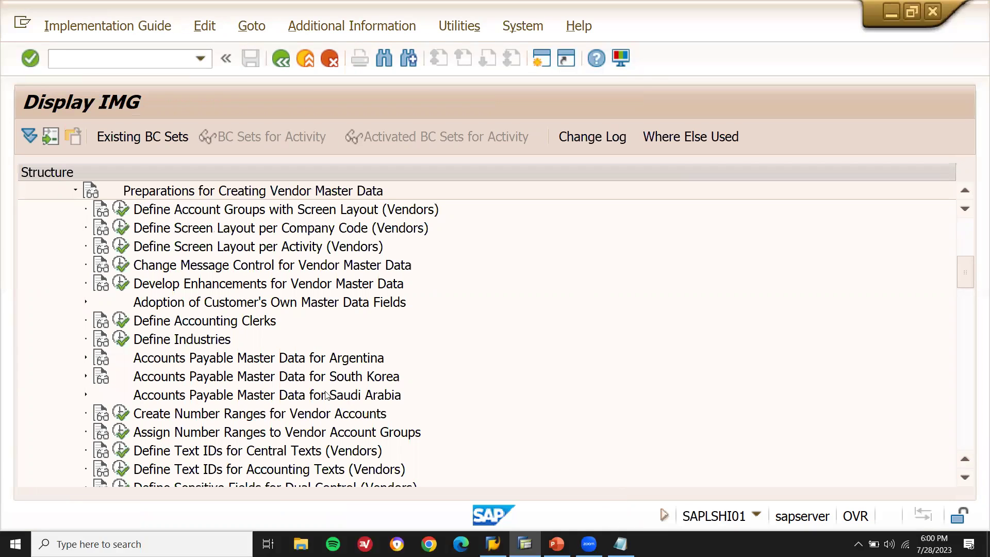
left_click(121, 413)
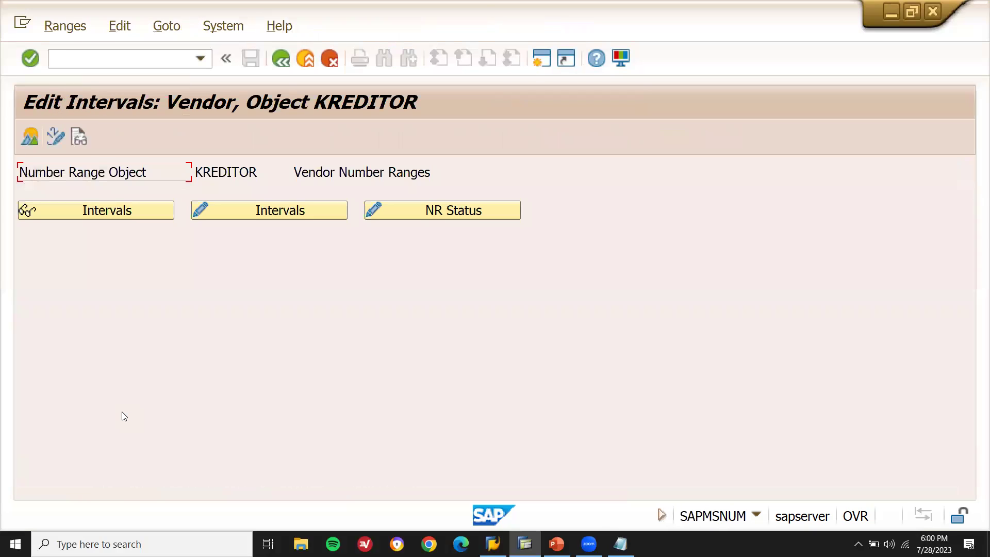
left_click(295, 216)
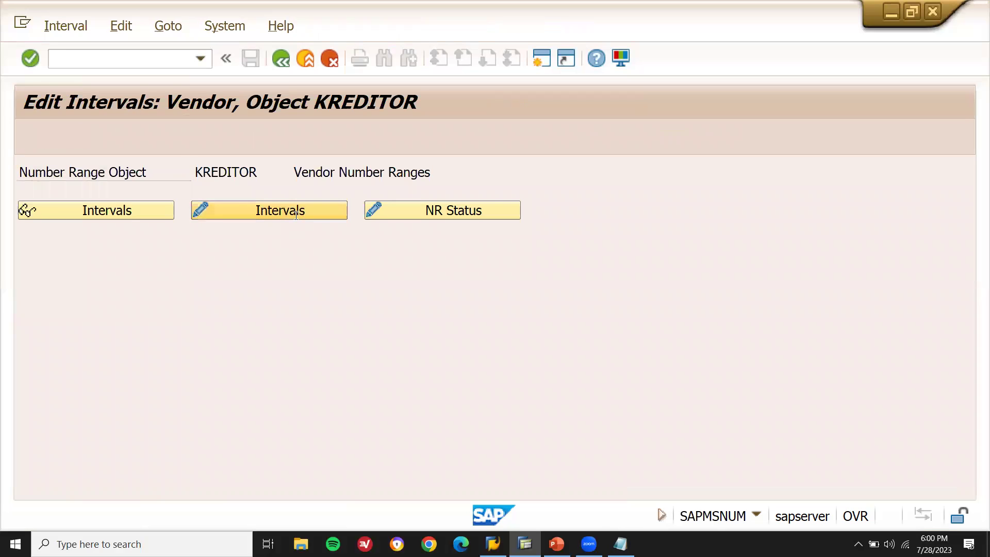
Step: Examine the from and to numbers of vendor number range 02
left_click(32, 212)
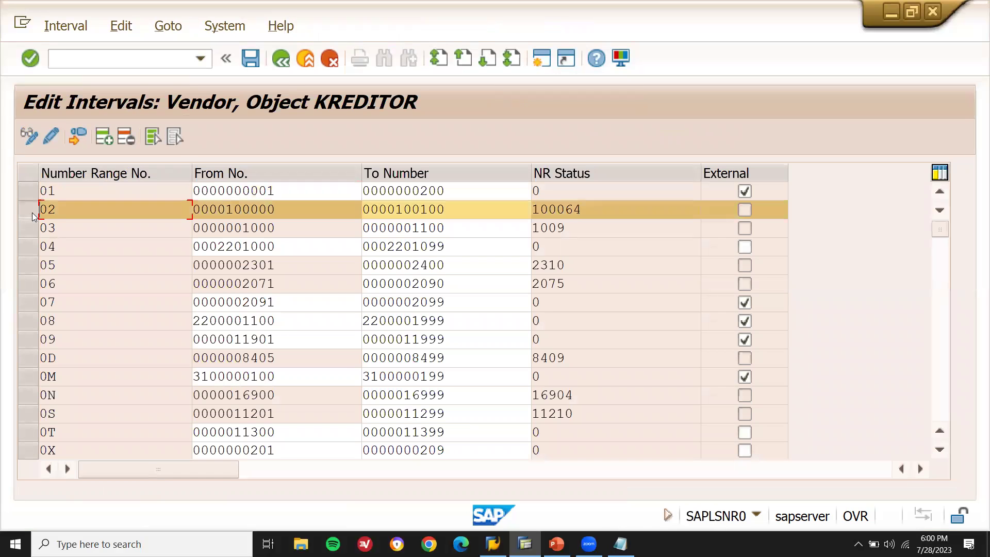
left_click(227, 214)
left_click_drag(226, 213, 272, 212)
left_click(283, 213)
left_click(398, 211)
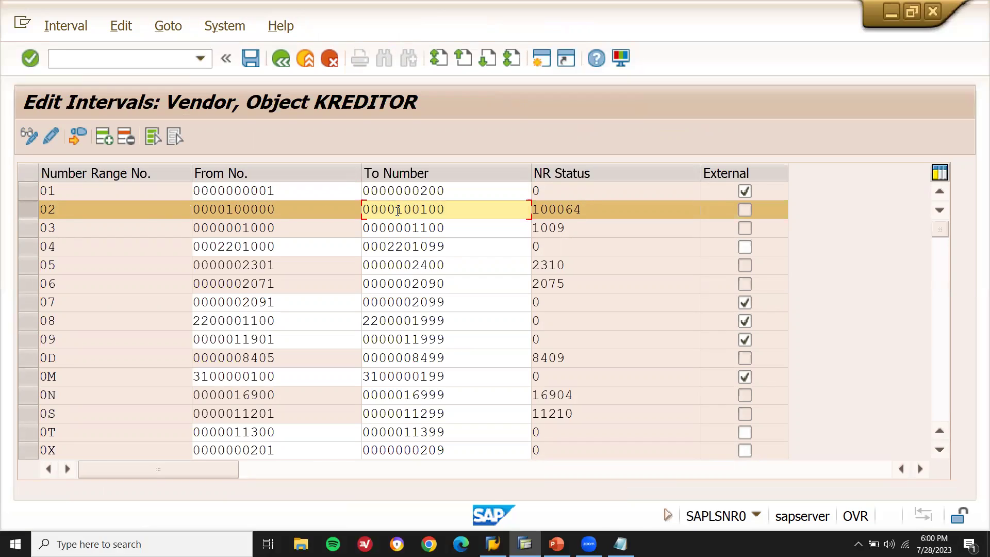
left_click_drag(397, 211, 459, 210)
left_click(460, 210)
left_click(33, 210)
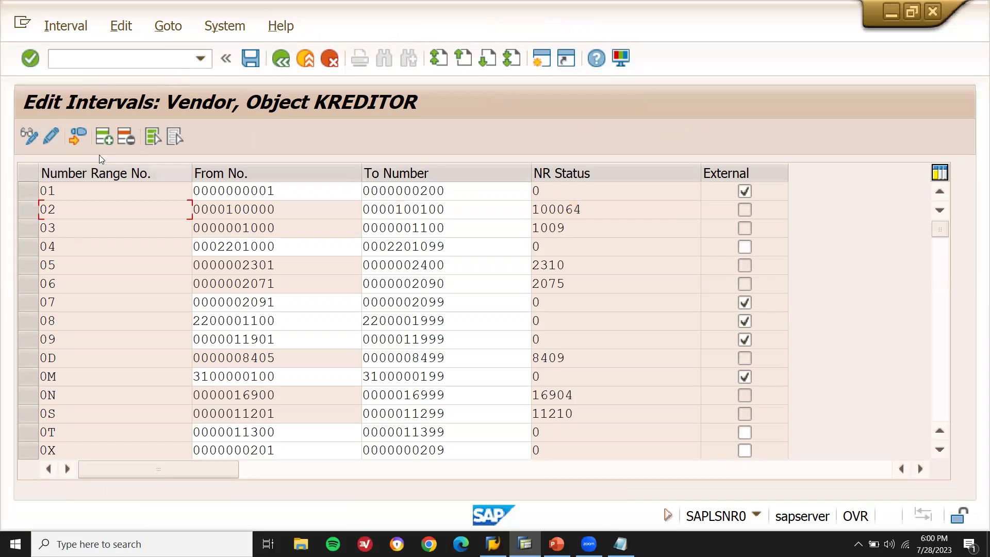
Step: Leave the vendor intervals, open Assign Number Ranges to Vendor Account Groups, and bring up the Notepad note with the group key
left_click(280, 58)
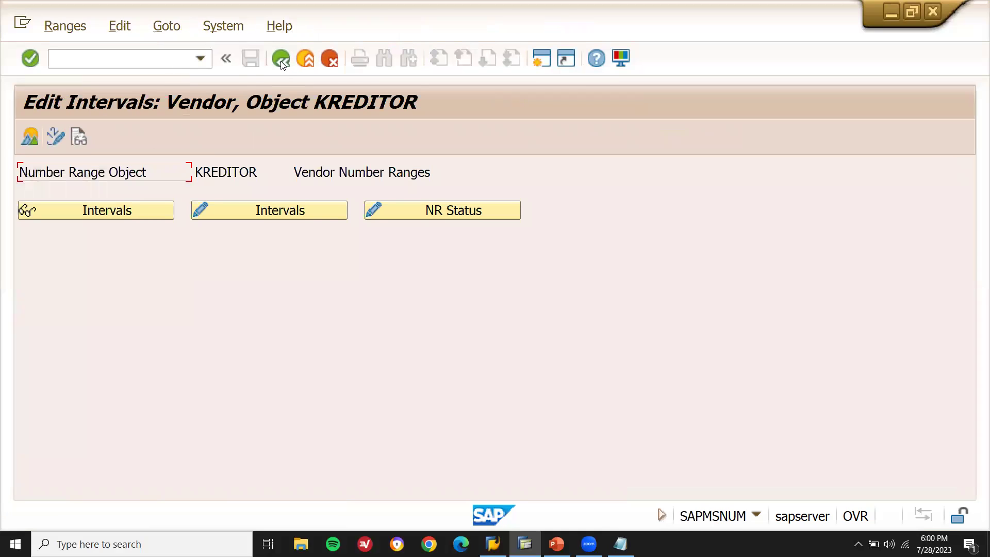
left_click(282, 59)
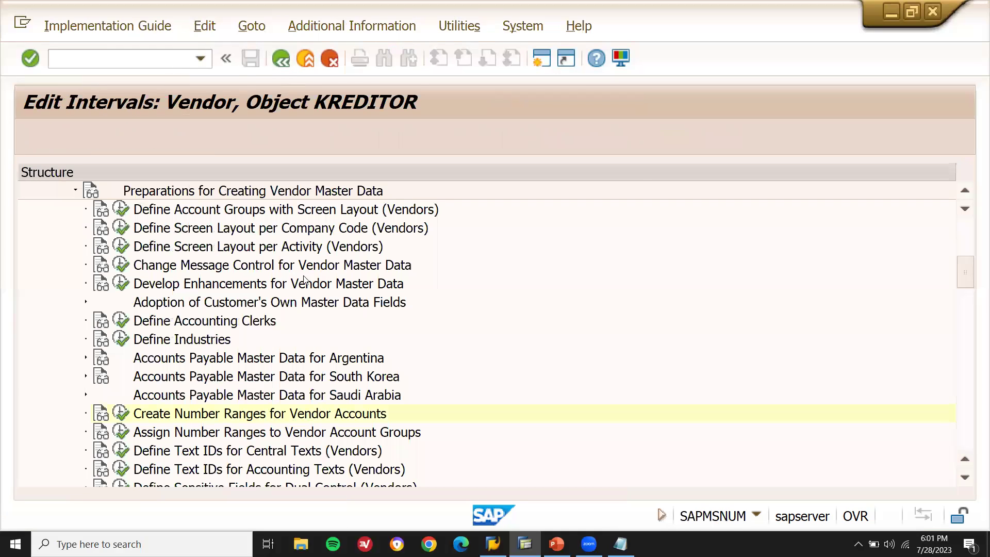
left_click(120, 432)
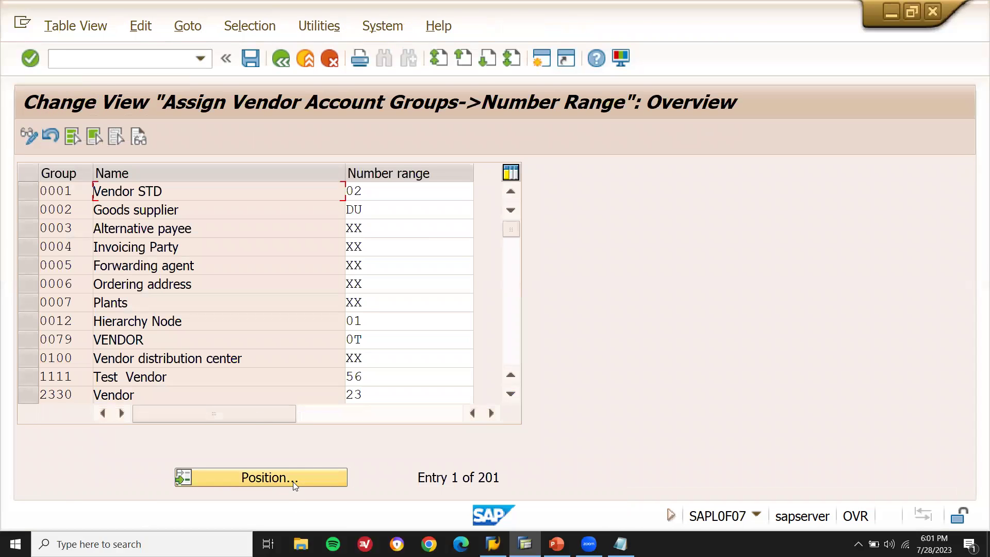
left_click(620, 544)
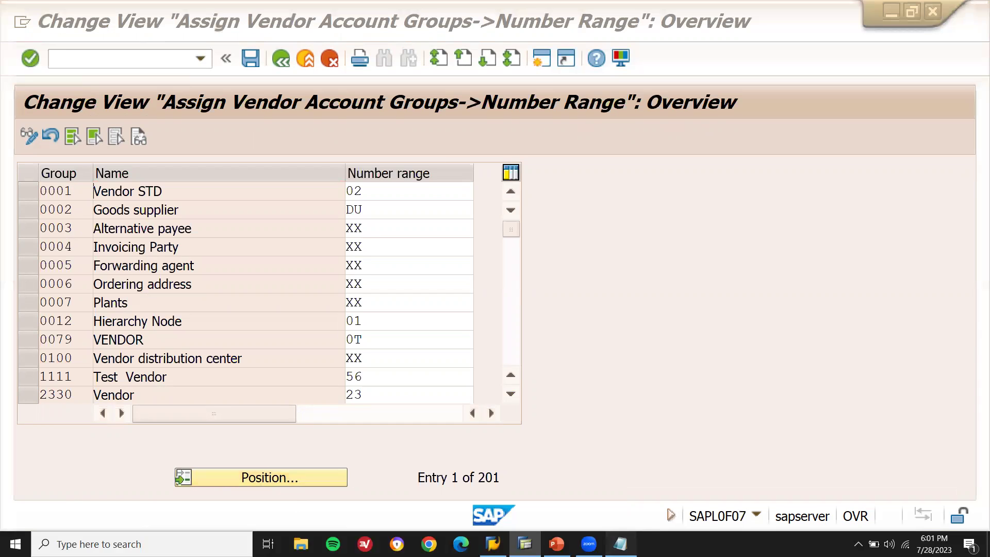
left_click(620, 544)
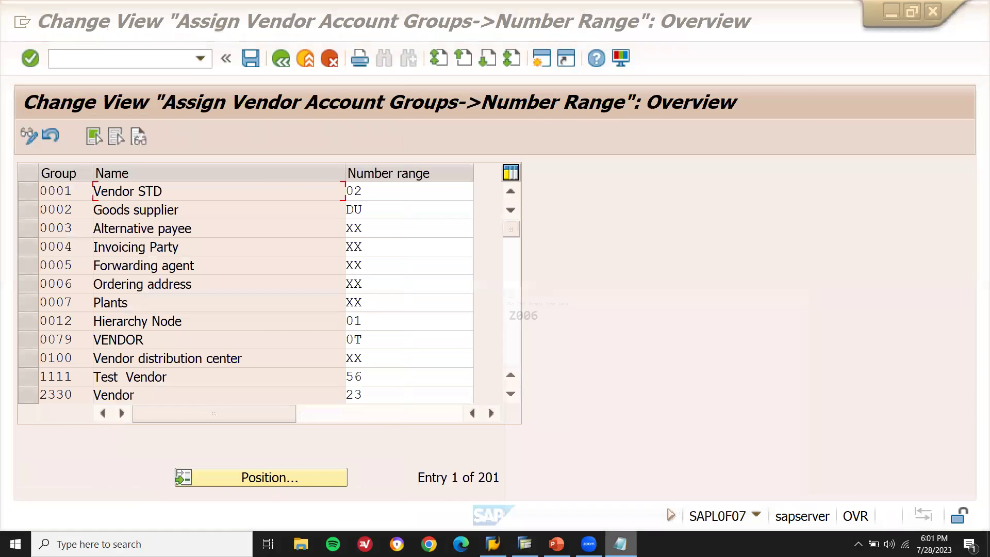
Step: Position the number range assignments on account group Z006, check its assigned range, and return to the implementation guide
left_click(301, 472)
type("Z")
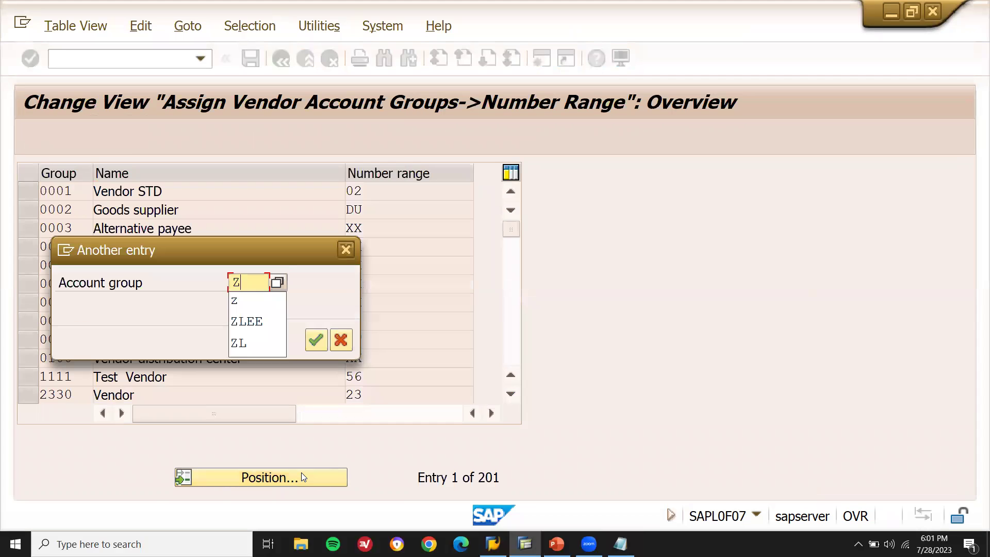
type("006")
key("Return")
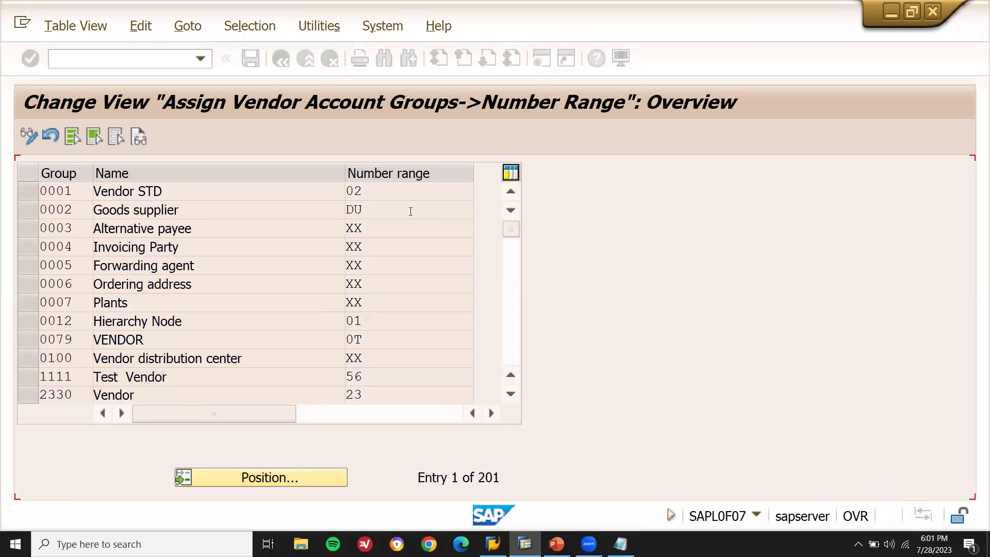
left_click(400, 193)
left_click(347, 191)
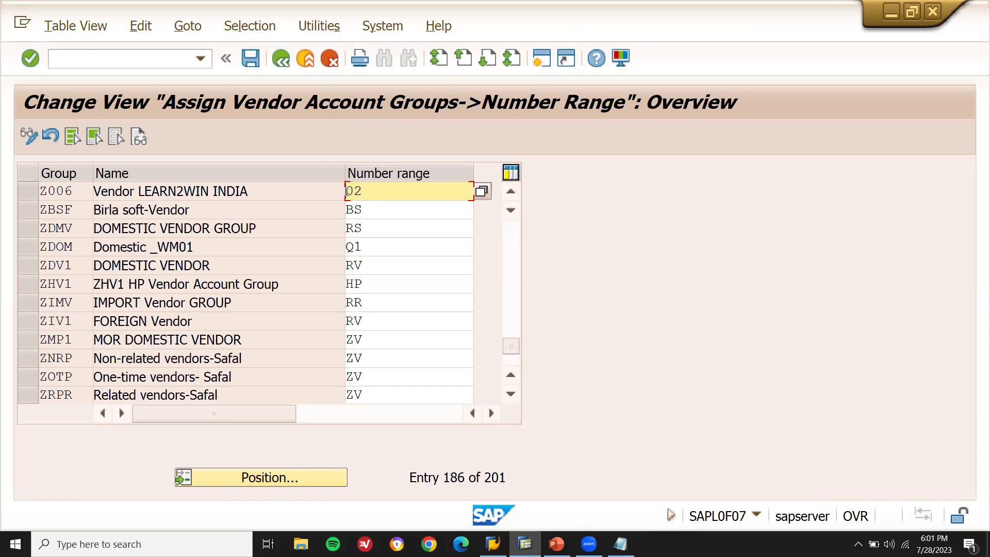
key("F3")
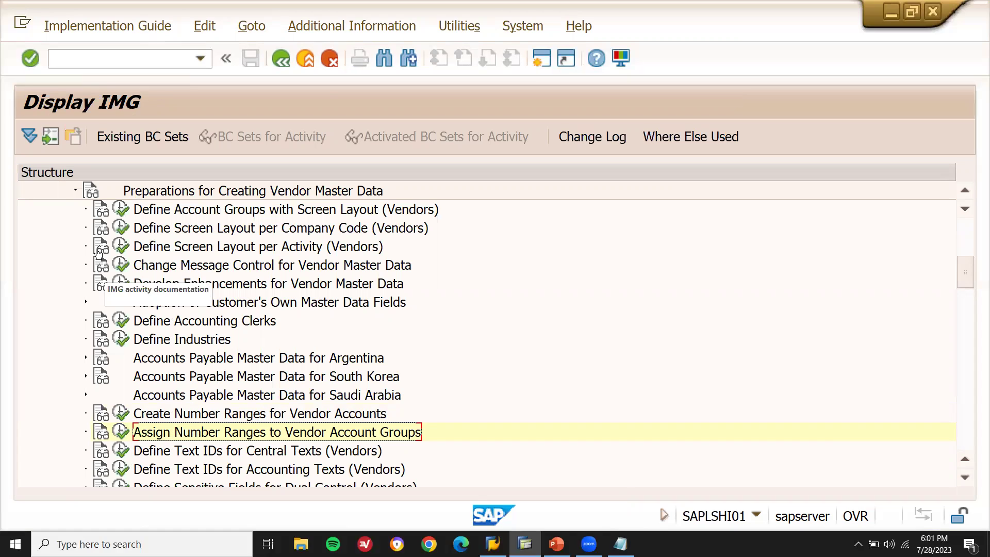
Step: Collapse the vendor master data preparations and Financial Accounting branches, and expand the Purchasing node in the implementation guide
left_click(75, 192)
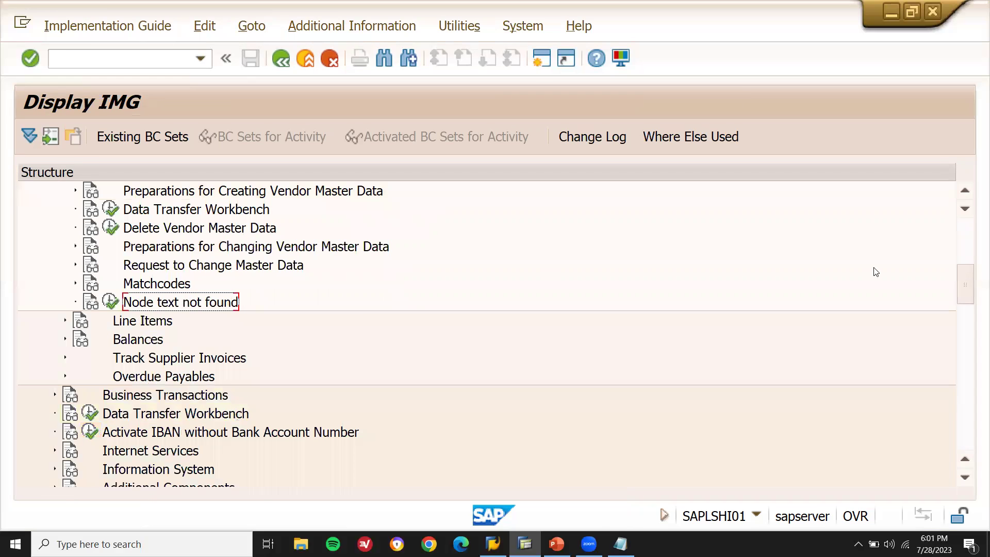
left_click_drag(960, 294, 967, 231)
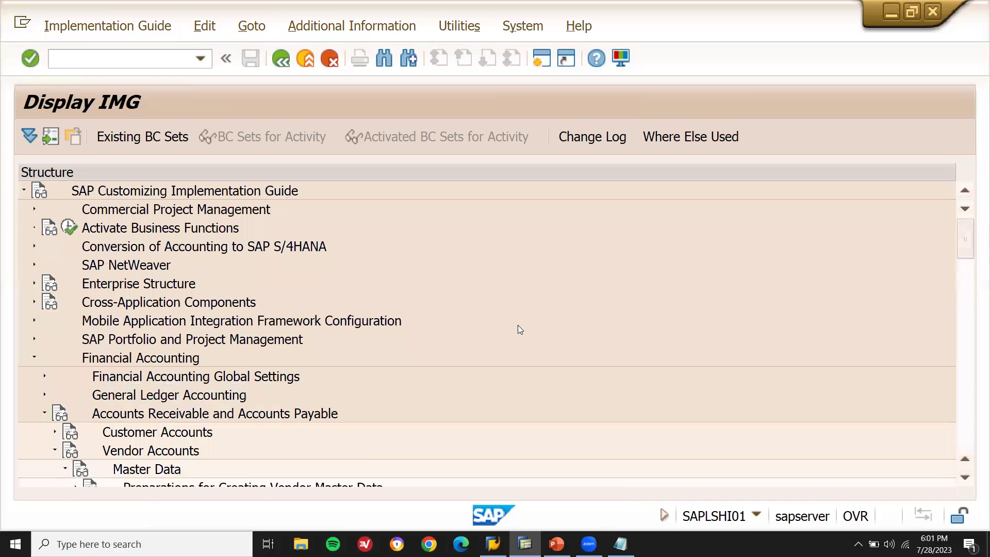
left_click(34, 357)
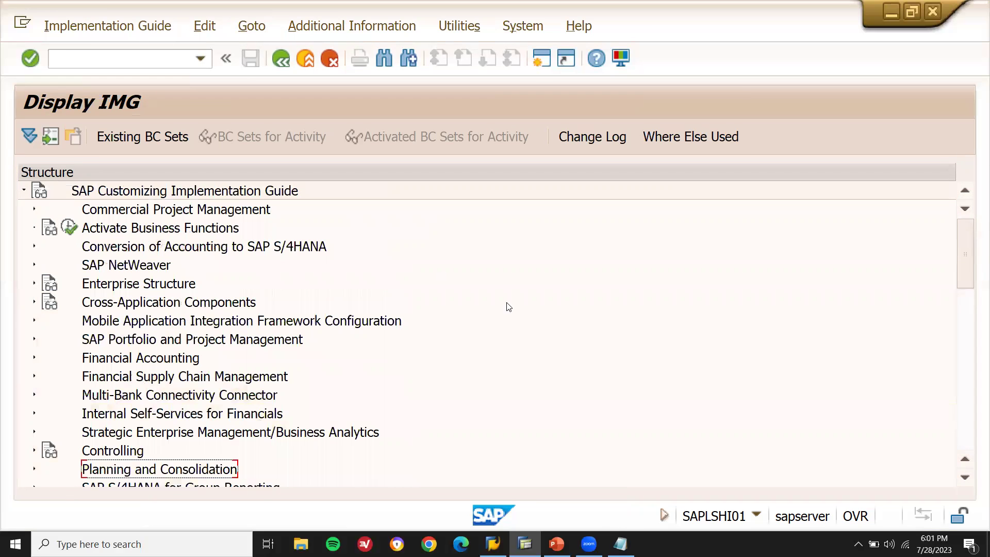
left_click_drag(965, 247, 966, 323)
left_click(35, 359)
left_click(44, 377)
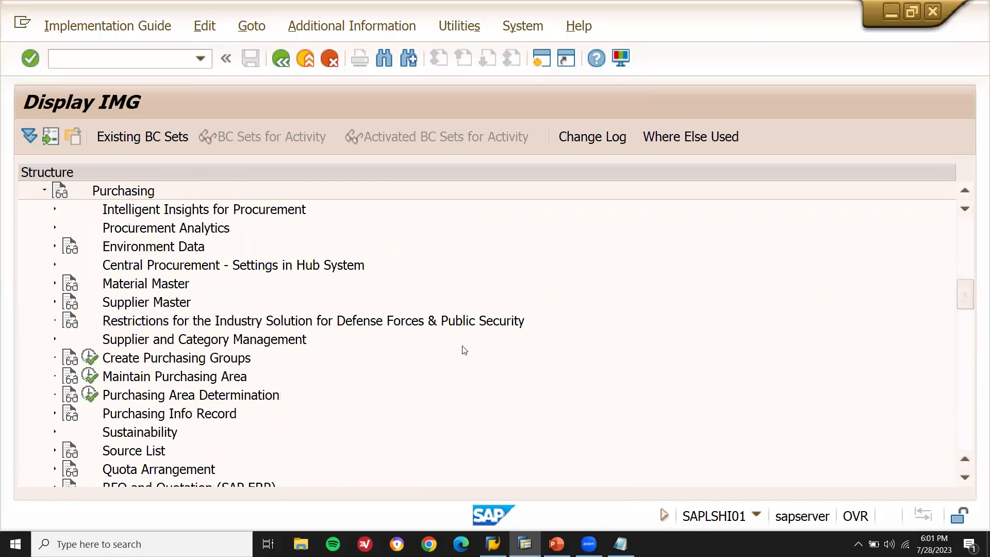
Step: Run Define Permissible Partner Roles per Account Group under Purchasing's Partner Determination, Partner Roles, and start new entries
left_click_drag(963, 289, 970, 346)
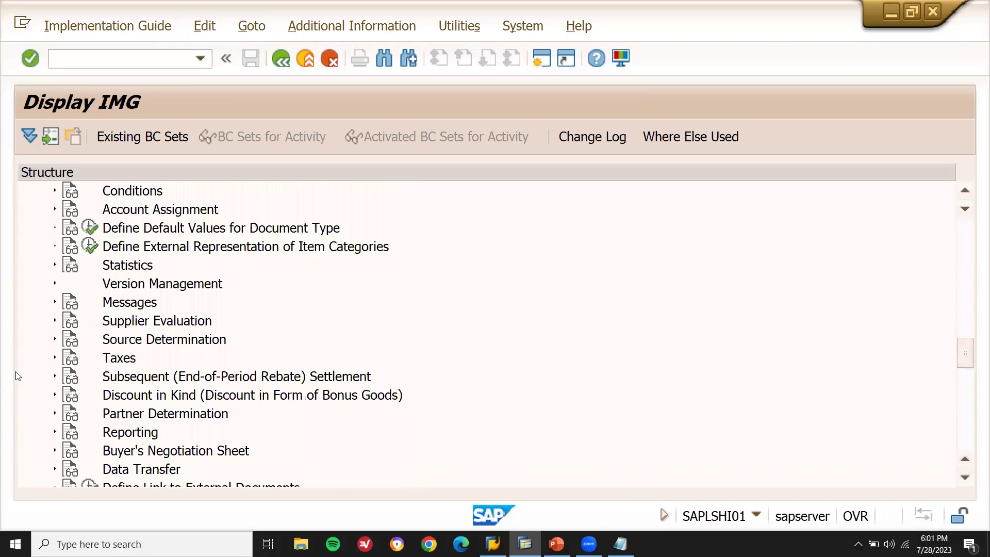
left_click(55, 414)
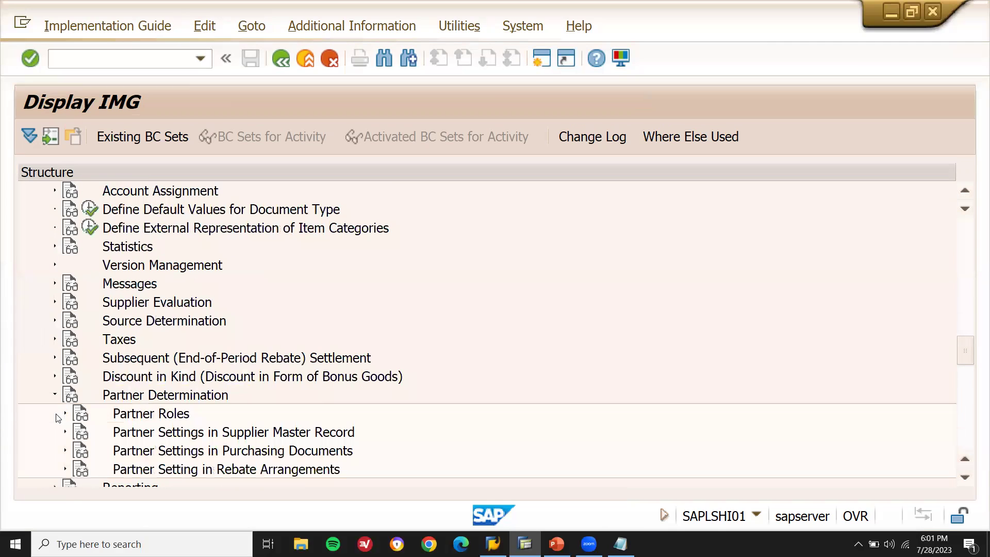
left_click(66, 414)
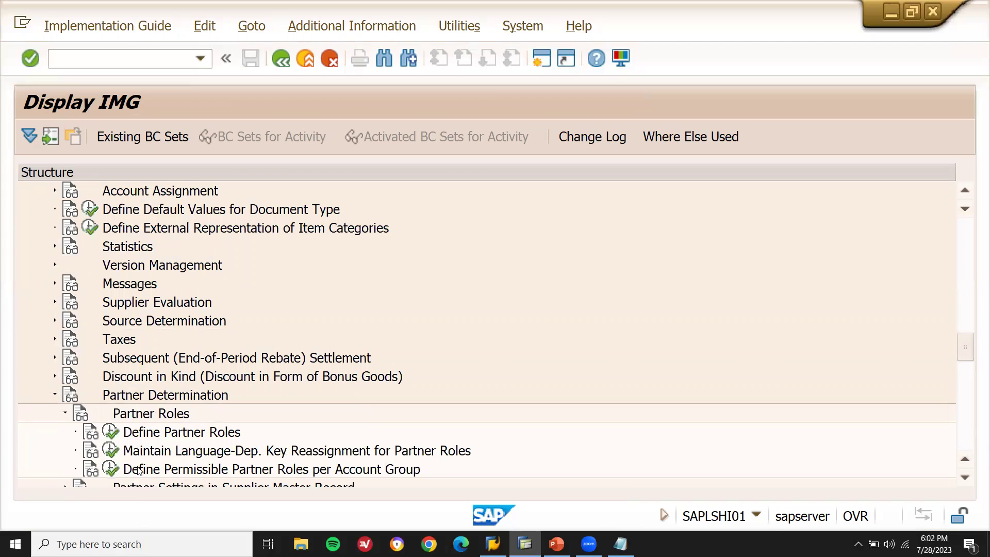
left_click(112, 469)
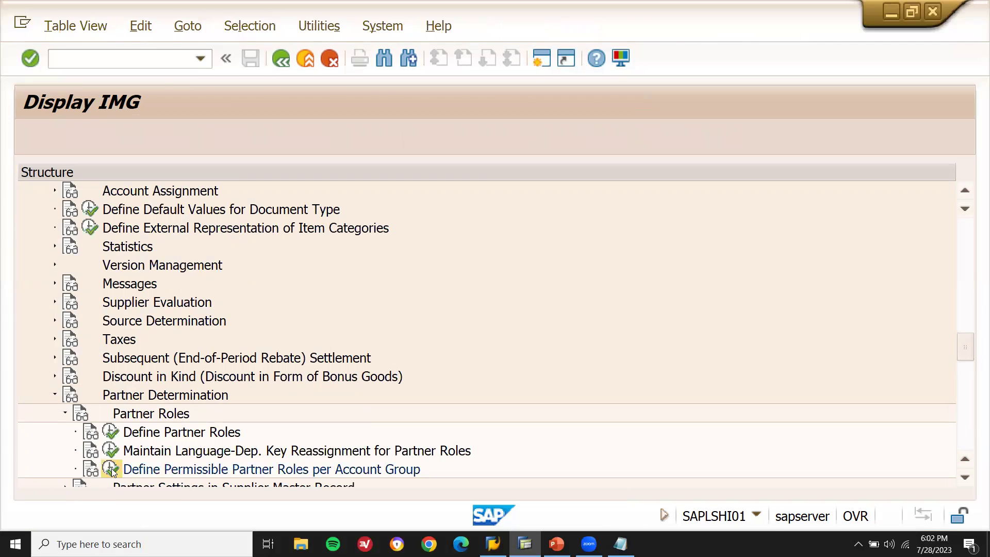
left_click(88, 138)
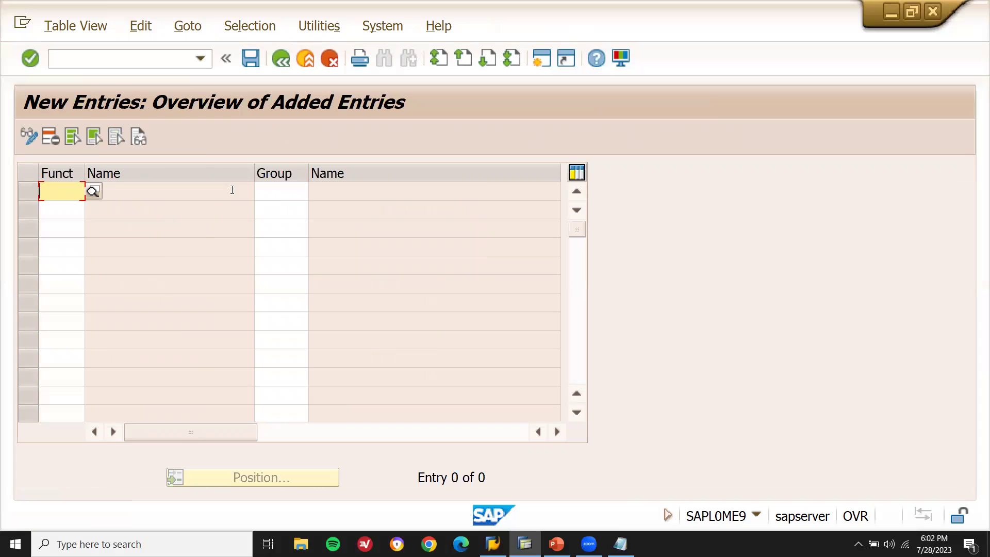
Step: Enter partner function VN (Vendor) for account group Z006 in the first row
type("VN")
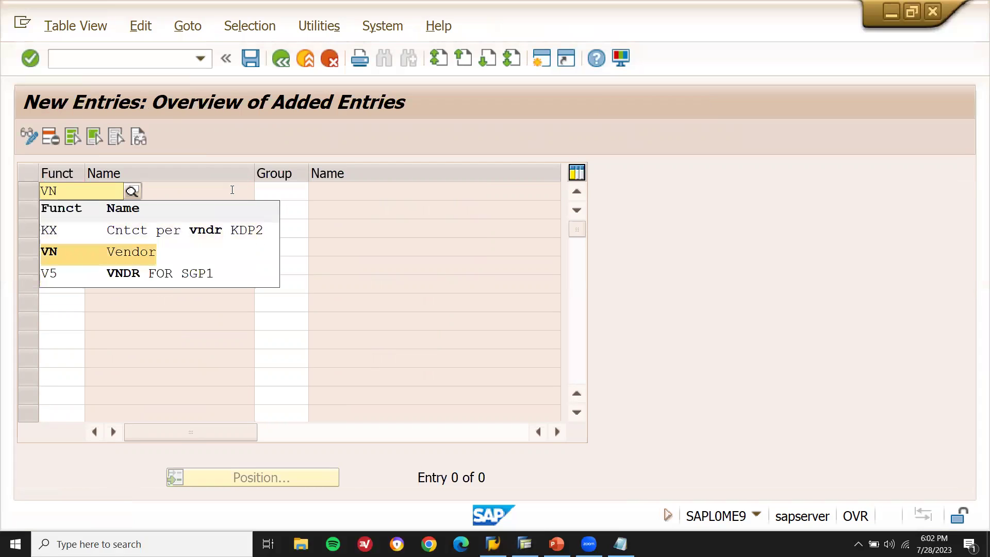
key("Return")
key("Tab")
type("Z006")
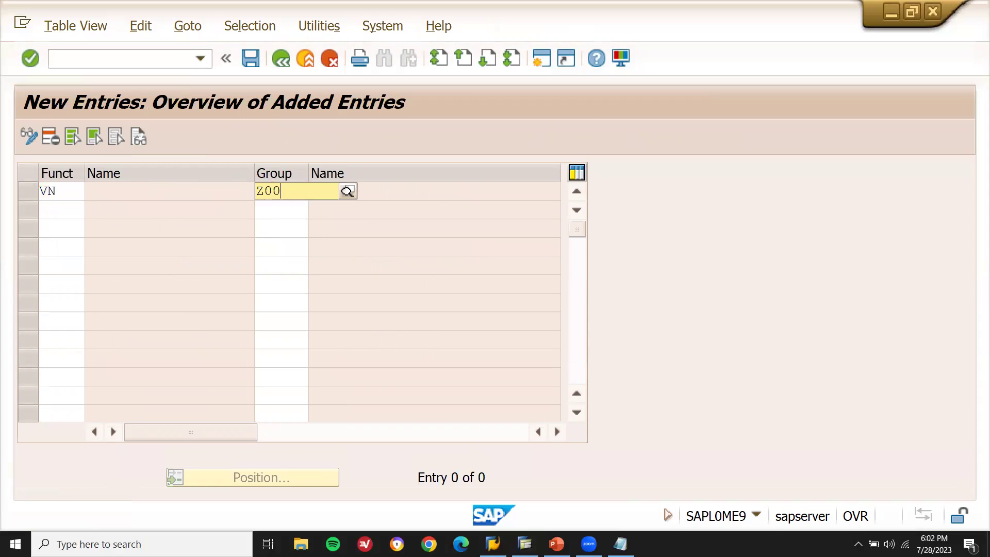
key("Down")
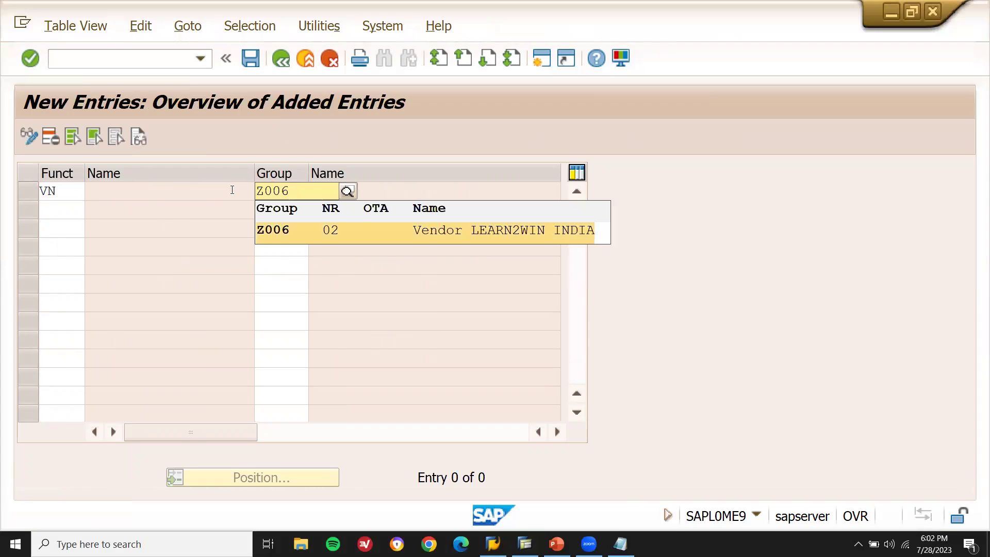
key("Return")
Step: Add partner function GS (Goods supplier) for account group Z006 in the second row
left_click(53, 204)
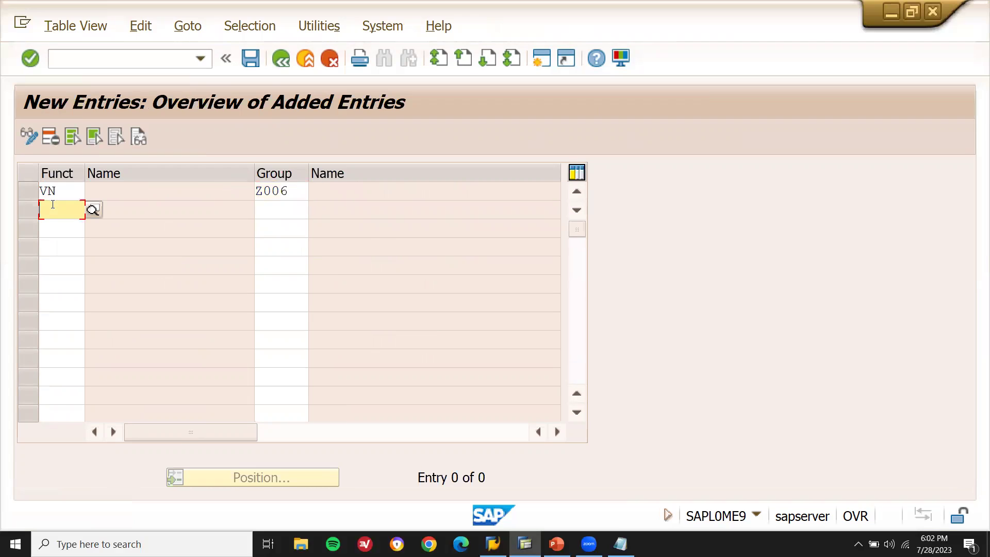
type("GS")
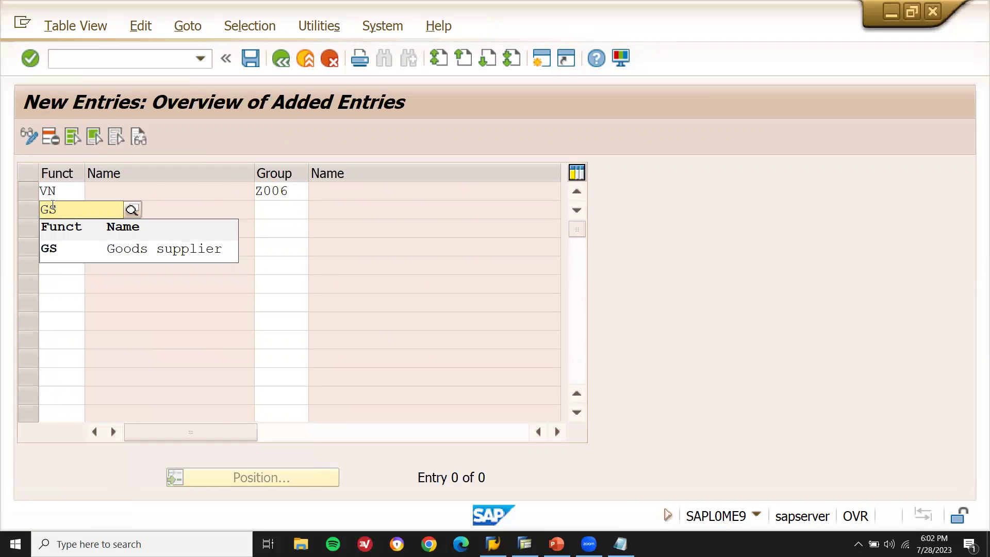
key("Down")
key("Return")
key("Tab")
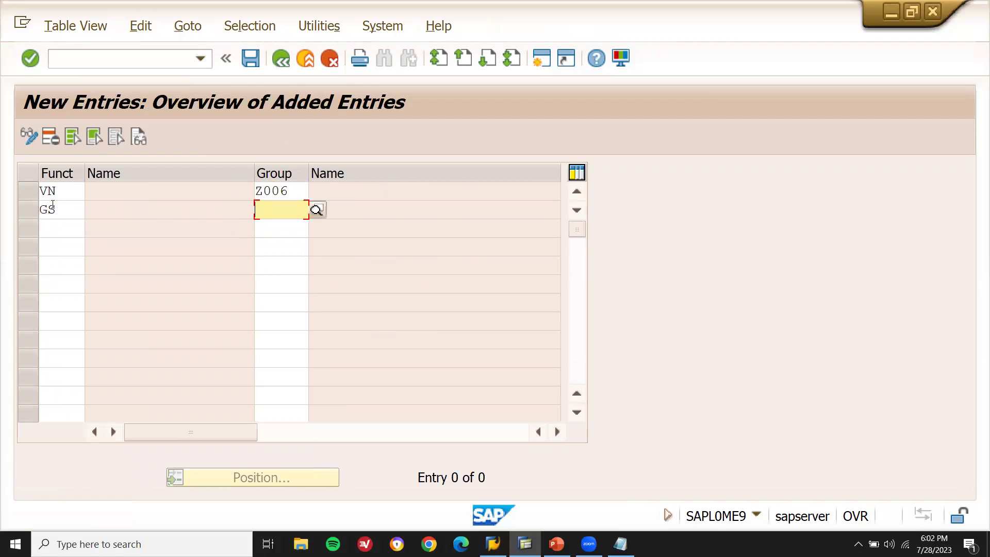
type("Z006")
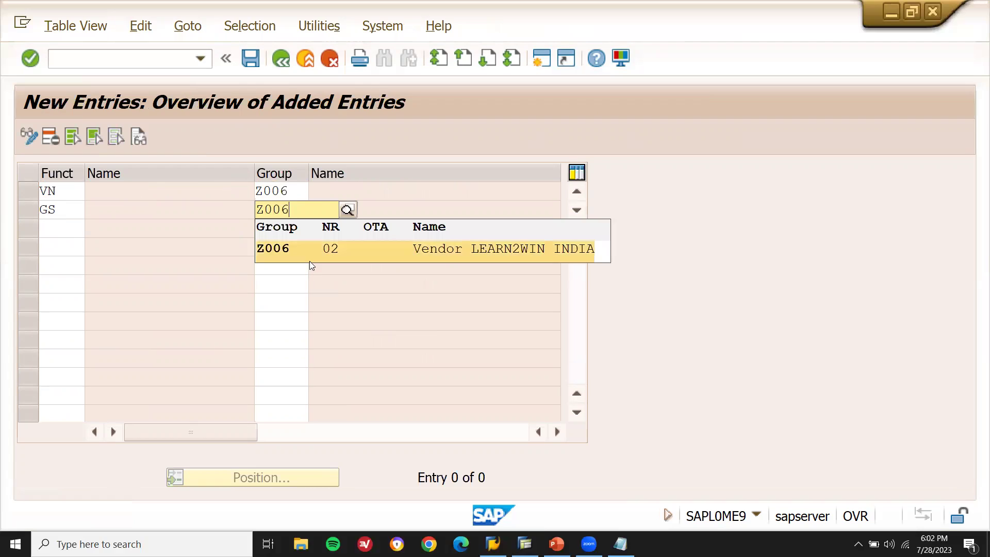
key("Return")
Step: Add partner function PI (Invoicing Party) for account group Z006 in the third row
left_click(70, 233)
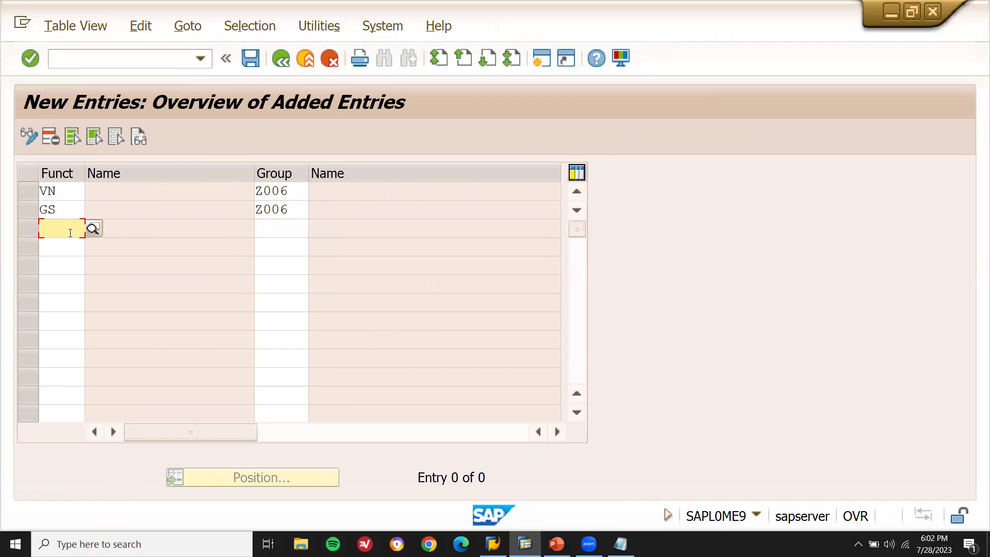
type("PI")
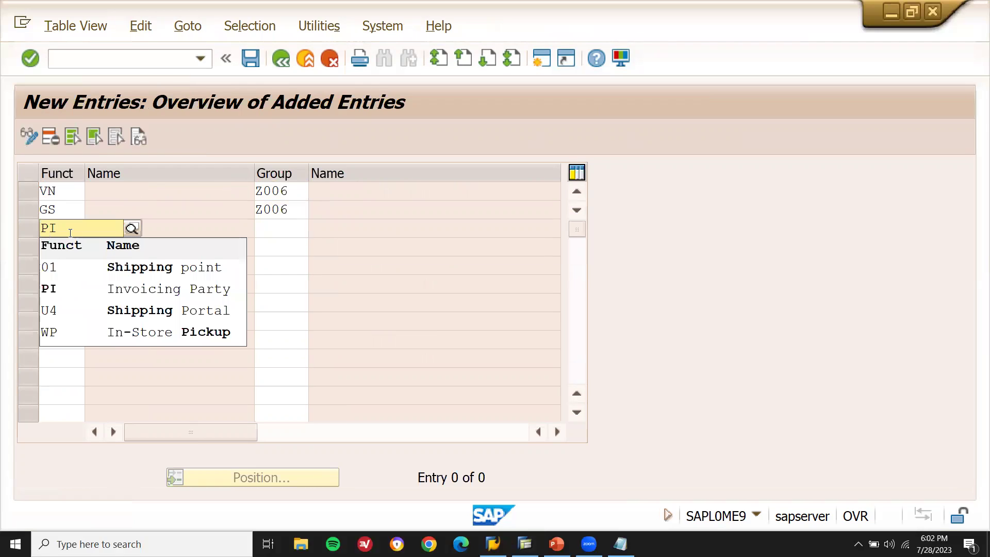
key("Down")
key("Down")
key("Return")
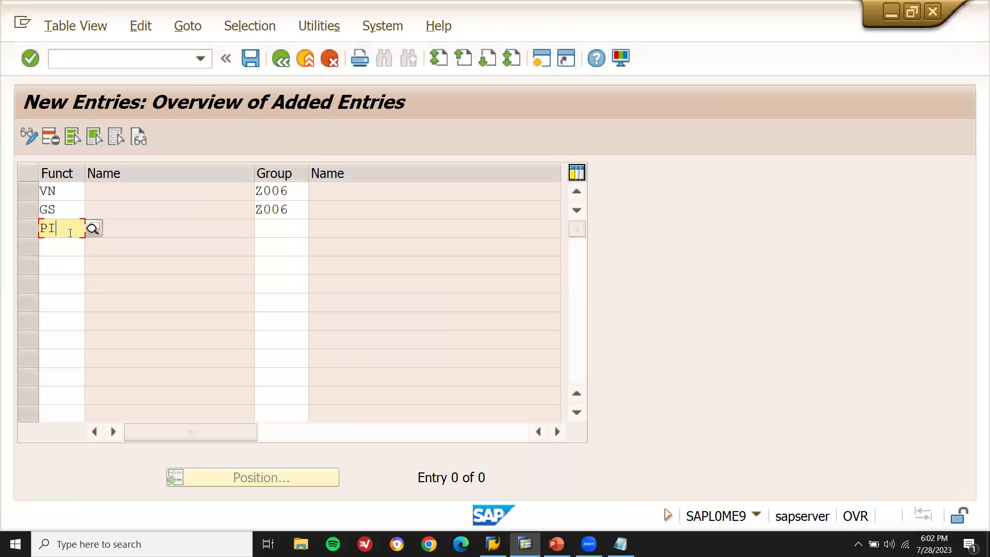
key("Tab")
type("Z006")
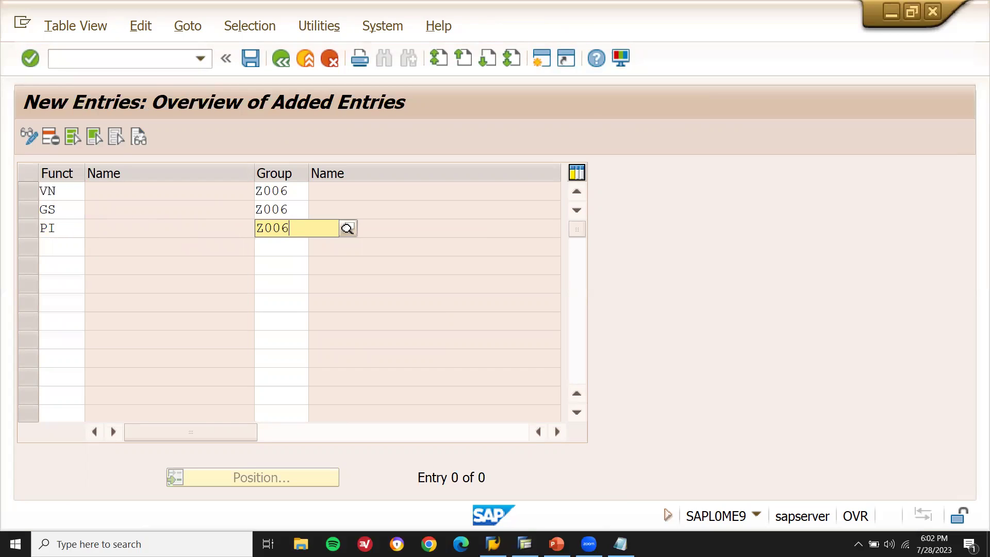
key("Down")
key("Return")
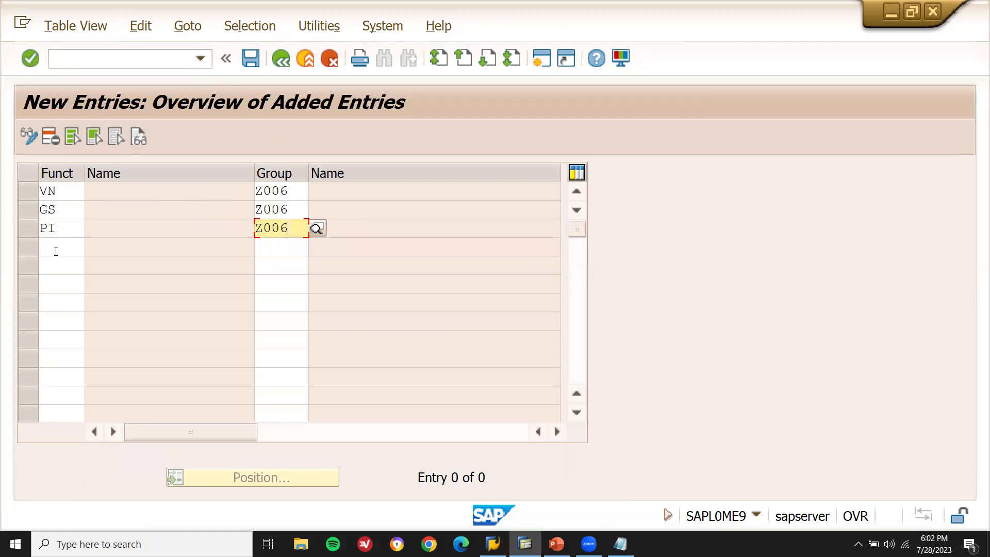
Step: Add partner function OA (Ordering address) for account group Z006 in the fourth row
left_click(56, 251)
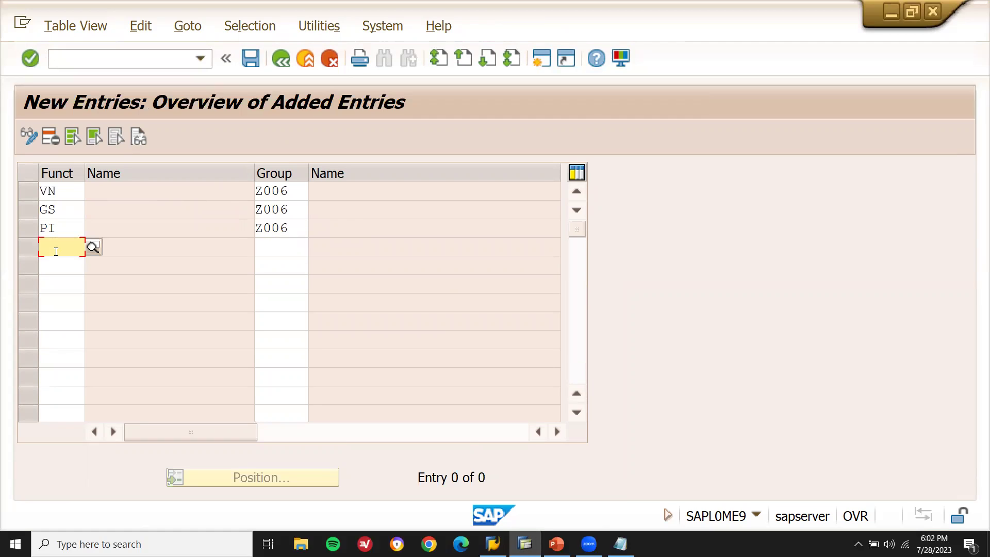
type("OA")
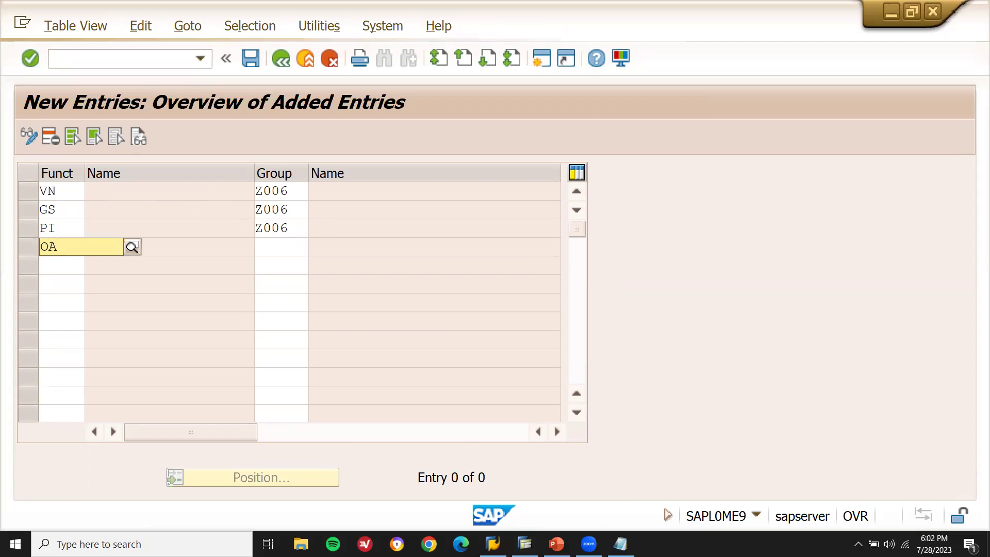
key("Down")
key("Return")
key("Tab")
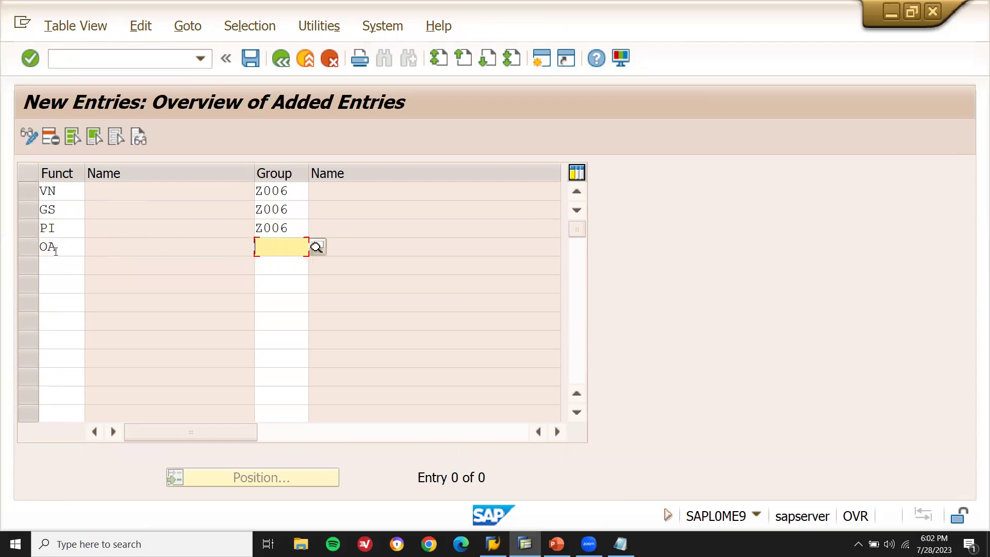
type("Z006")
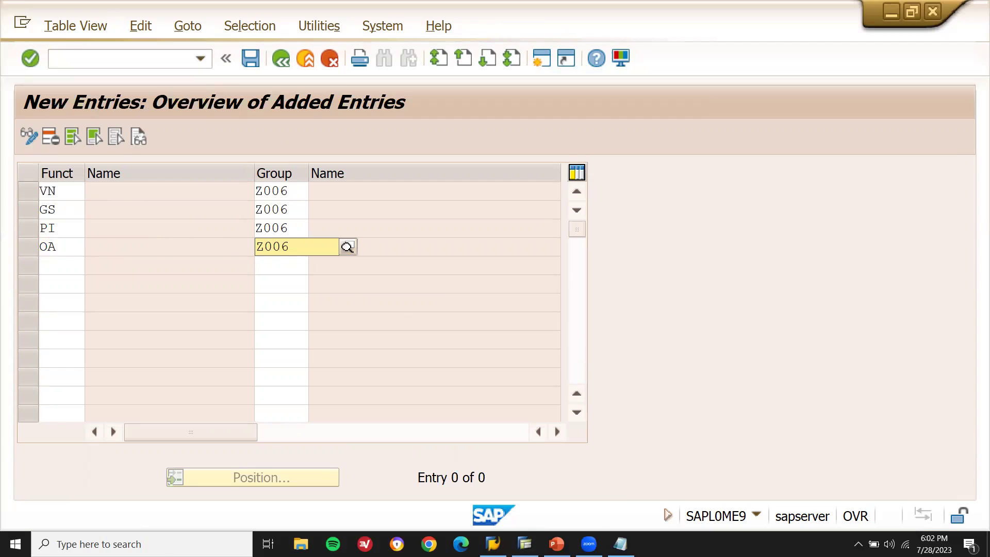
key("Down")
key("Return")
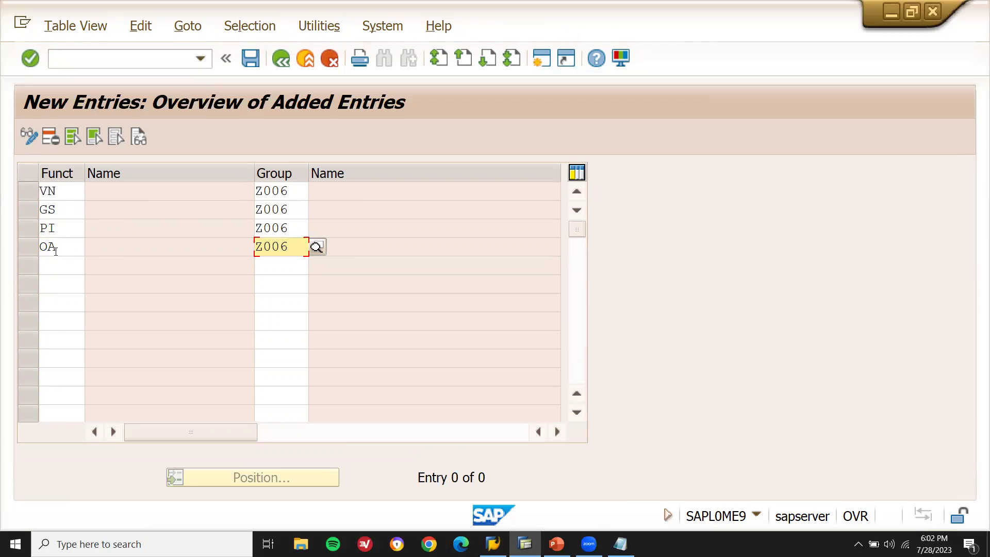
Step: Add partner function DP (Delivering plant) for account group Z006 in the fifth row and validate all the new entries
left_click(61, 264)
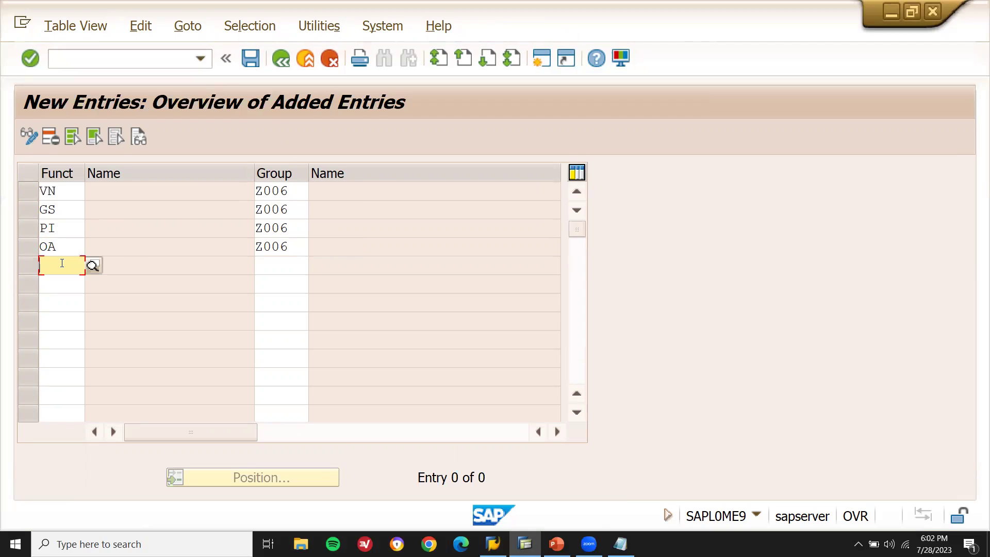
type("DP")
key("Down")
key("Return")
key("Tab")
type("Z006")
key("Return")
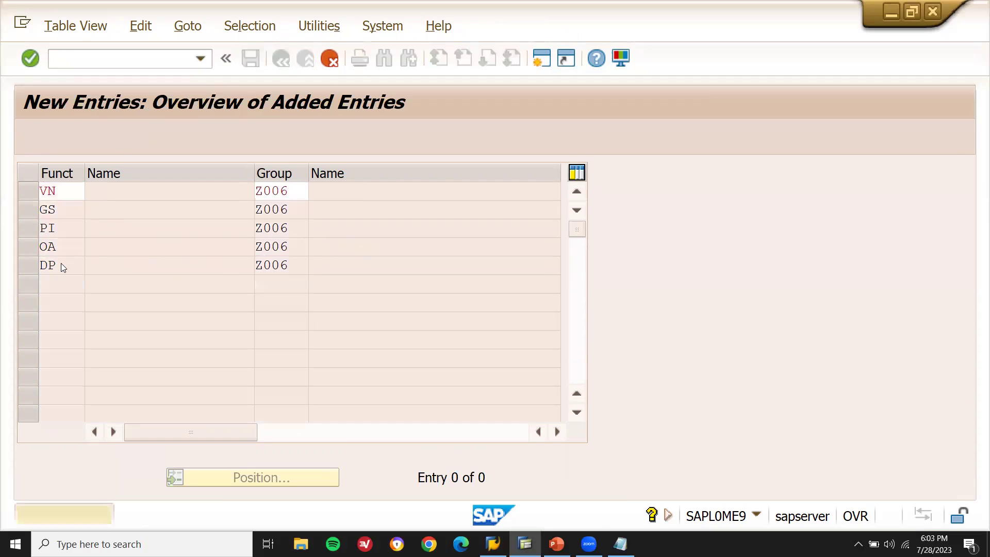
key("Down")
key("Down")
key("Down")
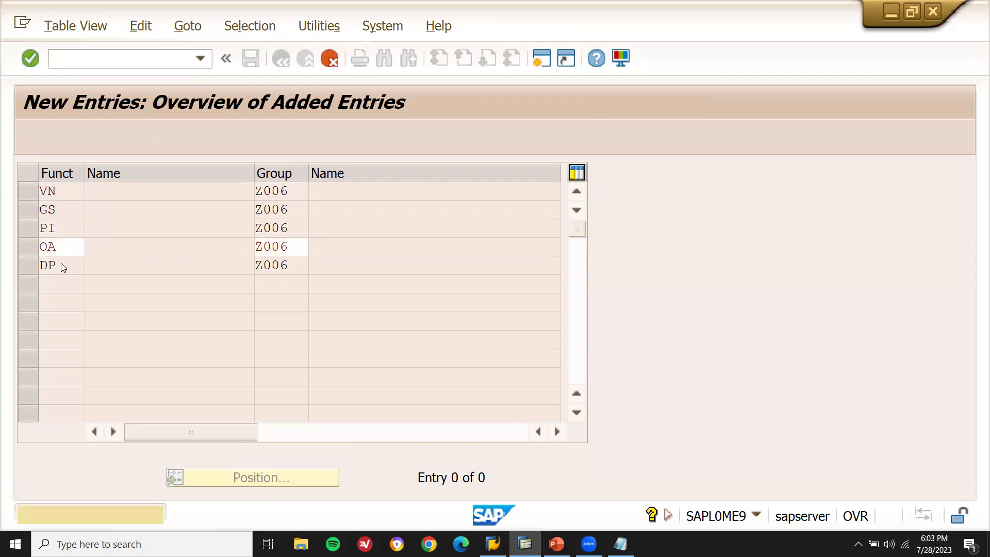
key("Down")
key("Return")
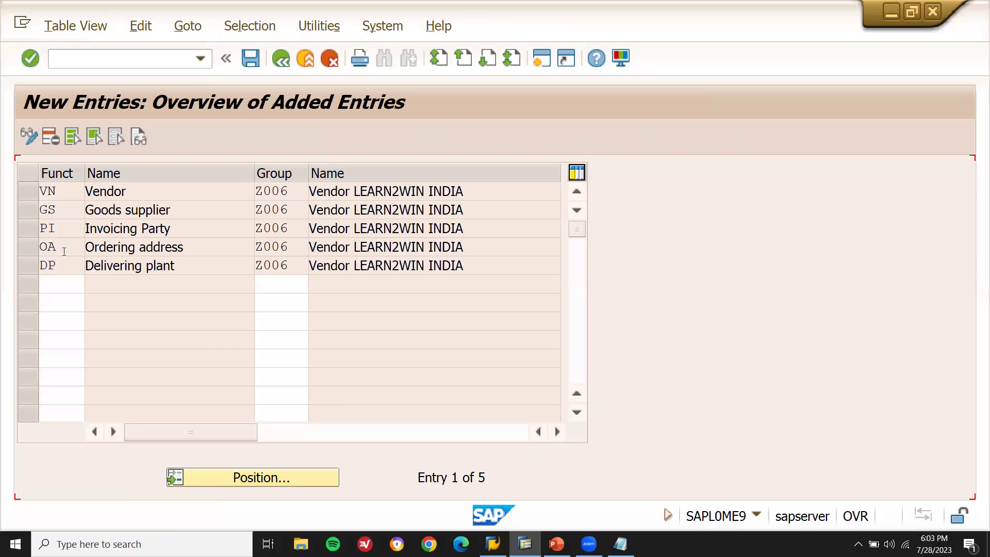
Step: Save the new partner function entries for Z006 to customizing request MD1K902605 and return to the IMG structure
left_click(167, 191)
left_click_drag(292, 265, 257, 265)
left_click(257, 265)
left_click(255, 56)
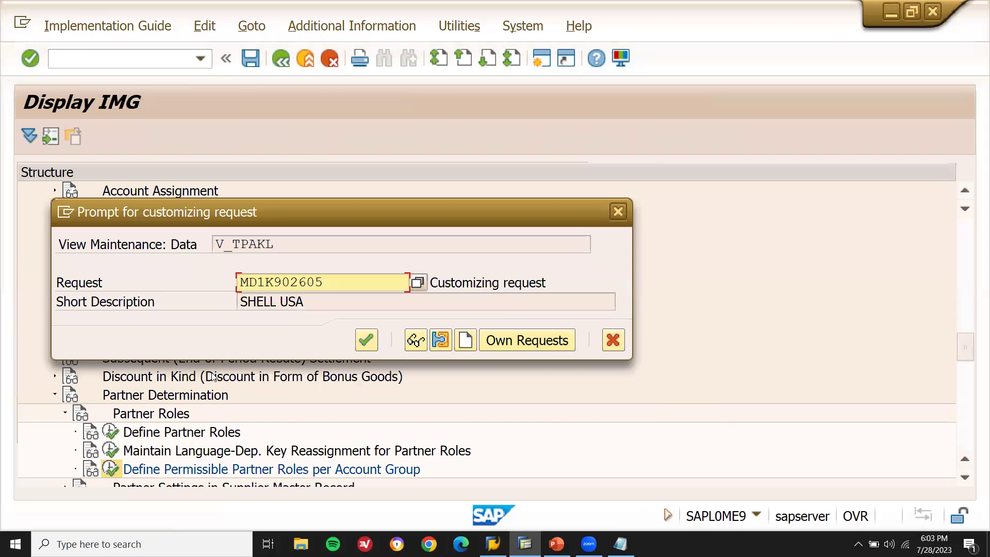
left_click(363, 343)
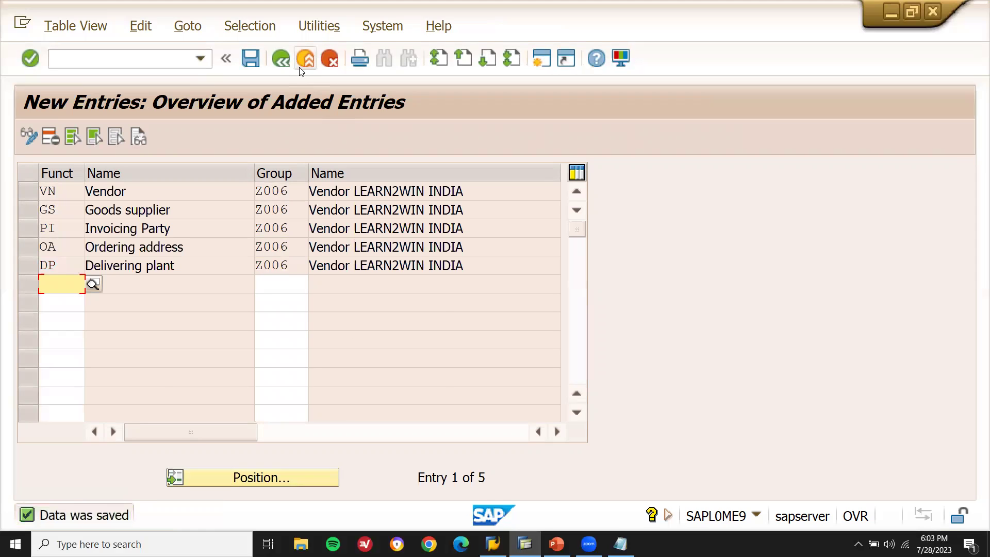
left_click(302, 60)
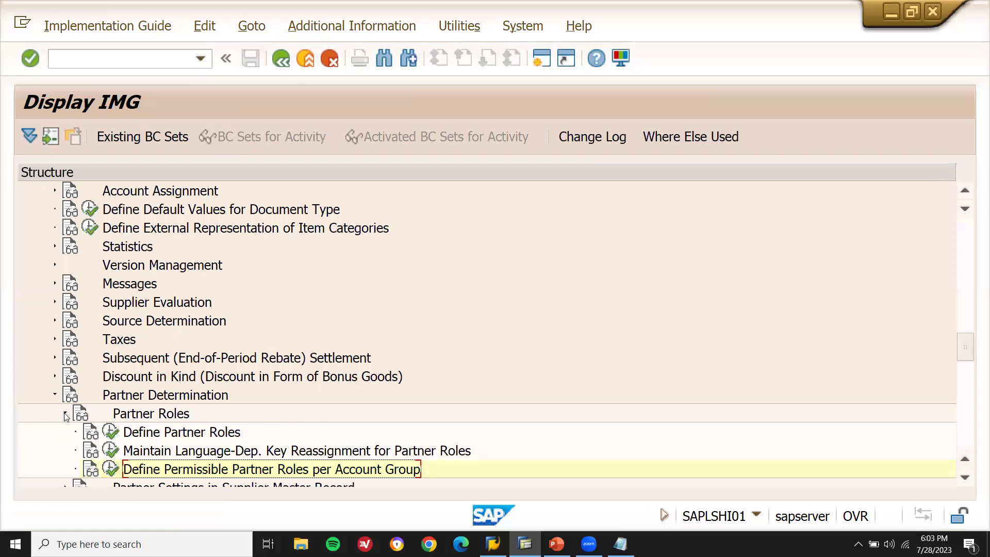
Step: Collapse the Partner Determination branch and expand Cross-Application Components down to SAP Business Partner > Business Partner
left_click(65, 414)
left_click(56, 395)
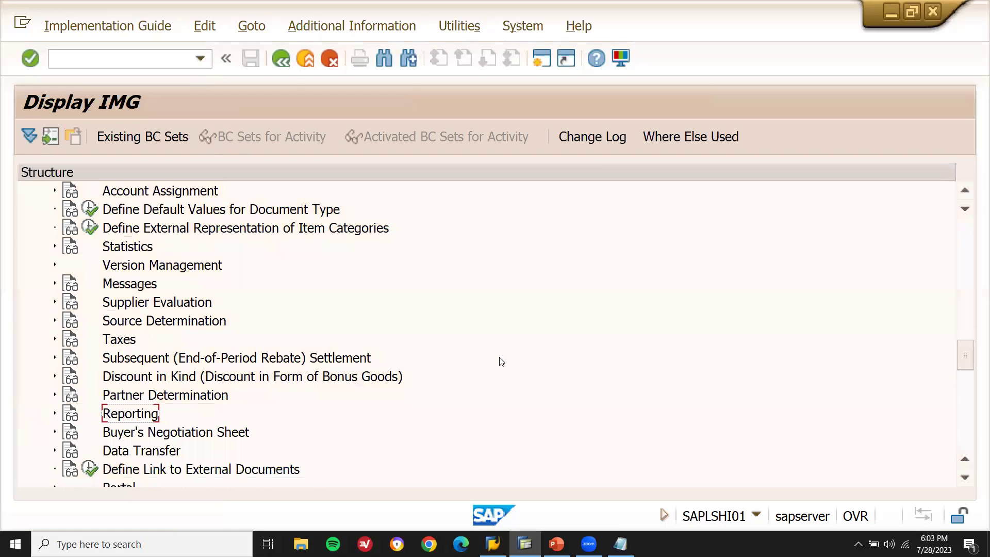
left_click_drag(964, 352, 972, 223)
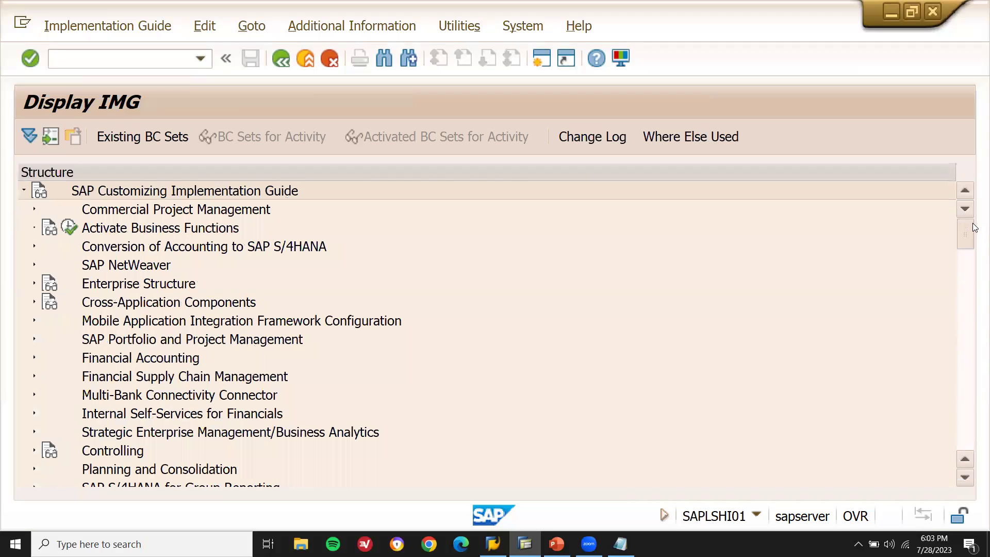
left_click(33, 302)
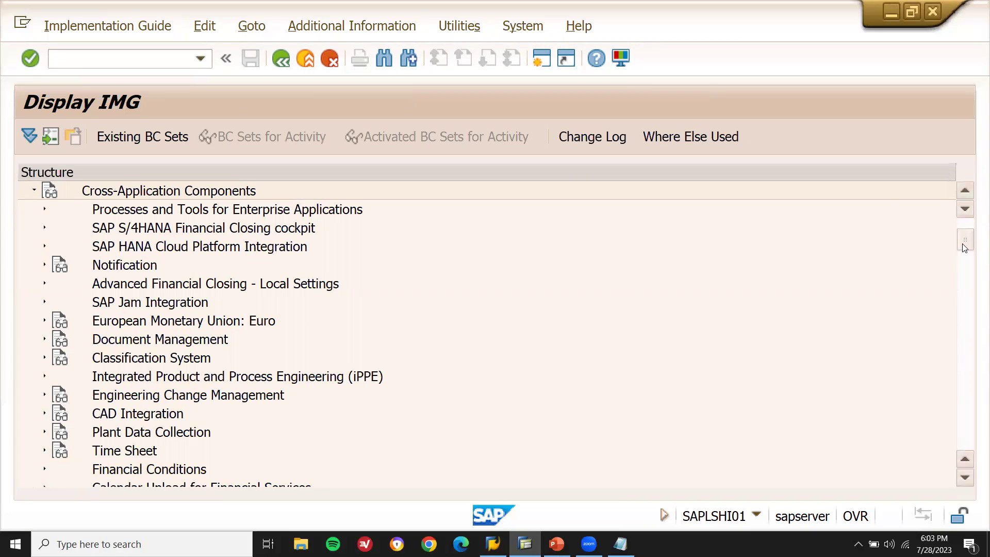
scroll(965, 258, "down", 3)
left_click_drag(966, 259, 965, 274)
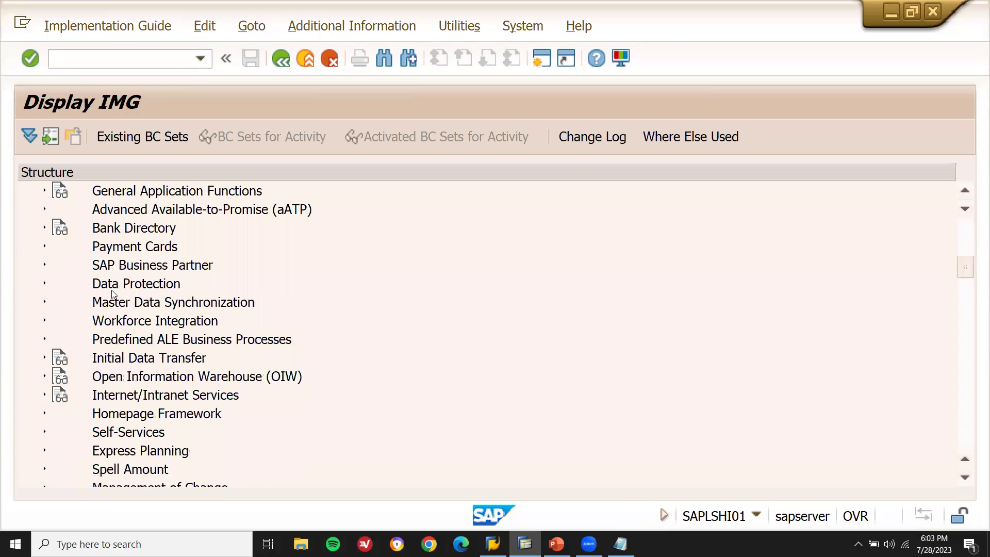
left_click(44, 266)
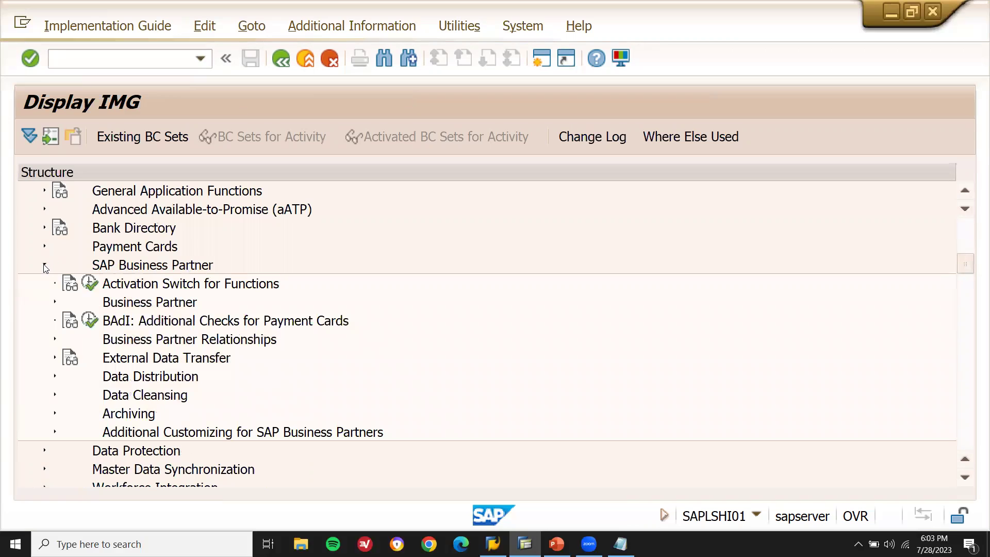
left_click(55, 304)
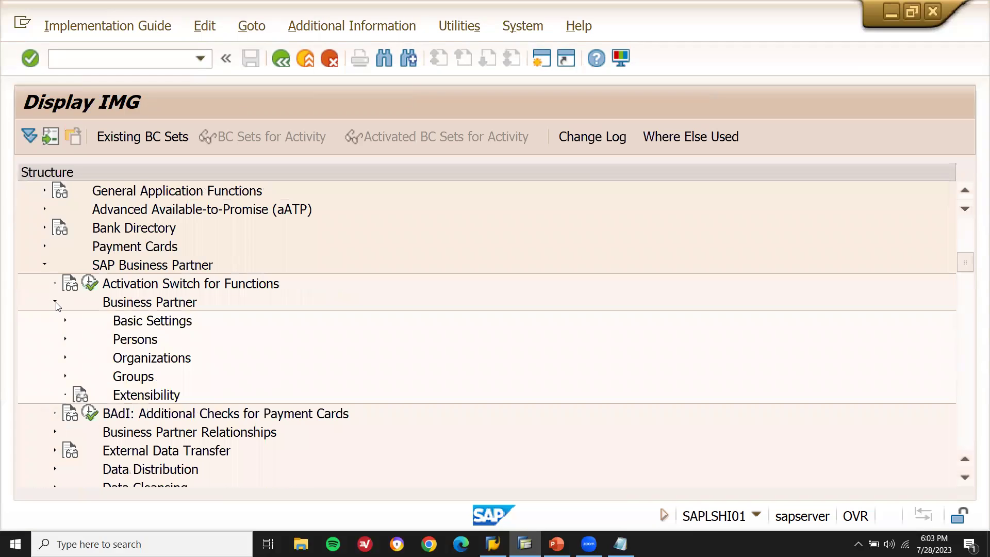
Step: Expand Basic Settings under Business Partner and its Number Ranges and Groupings node
left_click(65, 377)
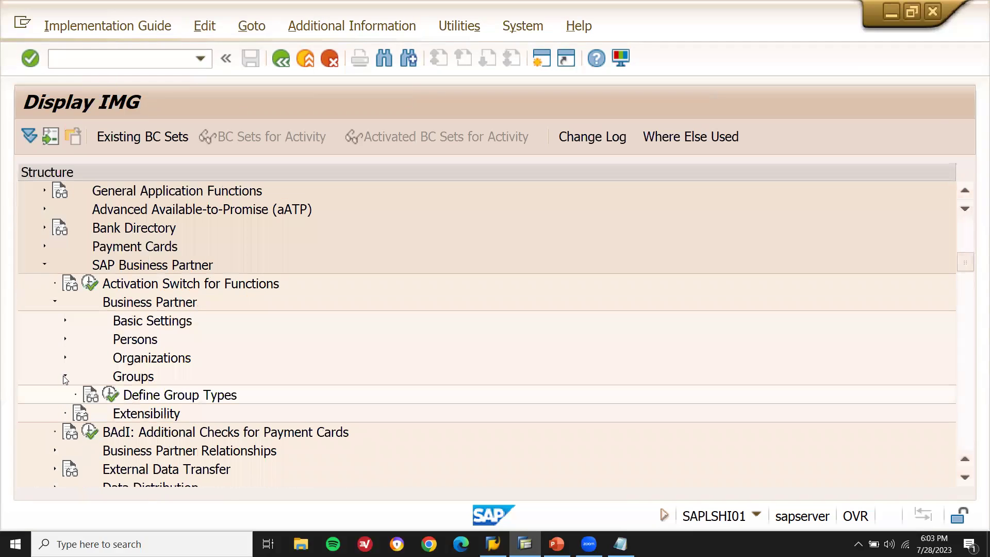
left_click(65, 377)
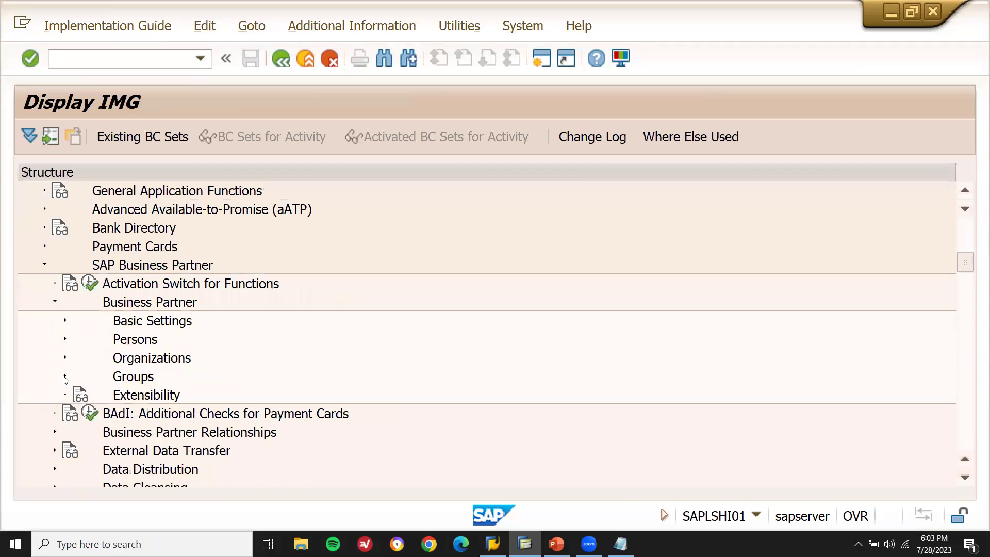
left_click(65, 320)
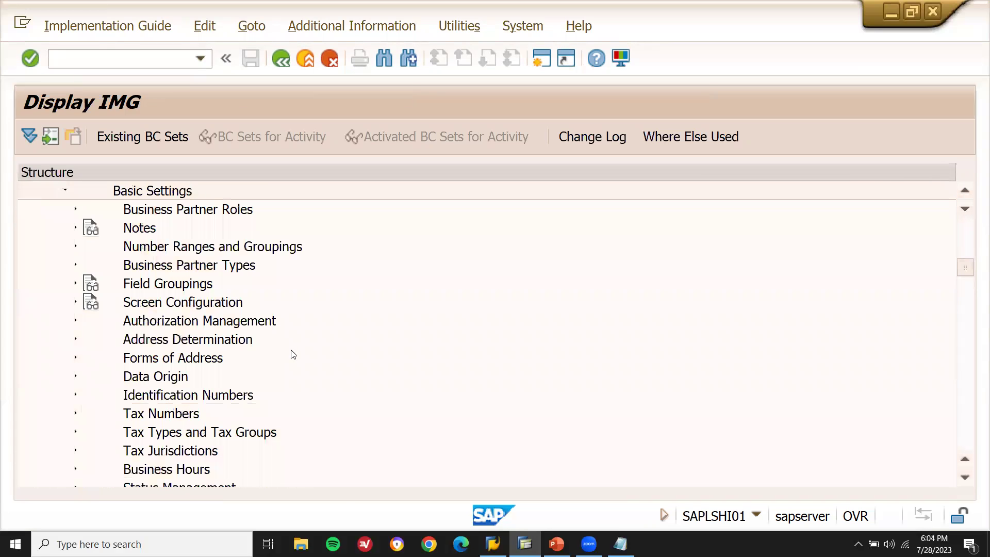
left_click(76, 247)
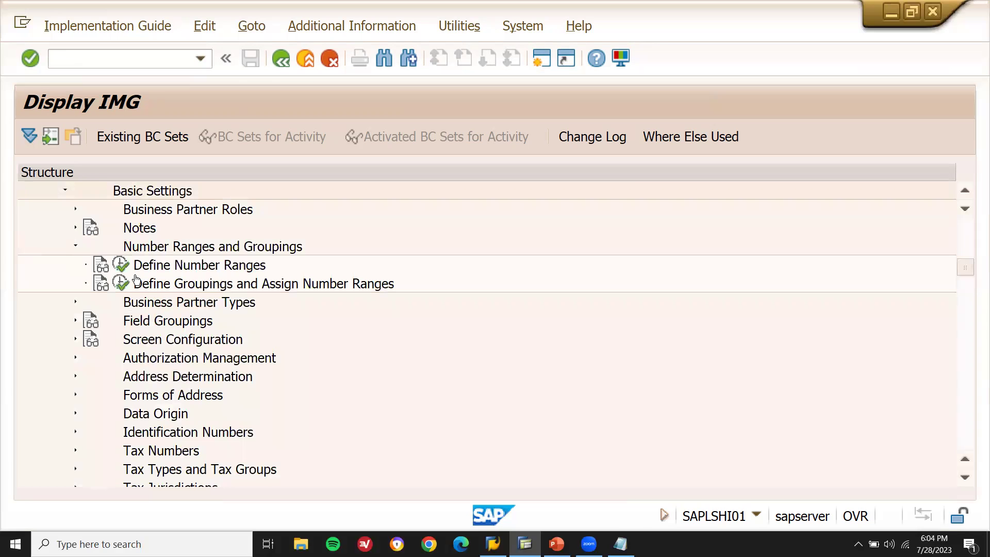
Step: Open the business partner number range intervals through Define Number Ranges, examine interval 02, and leave without changes
left_click(124, 266)
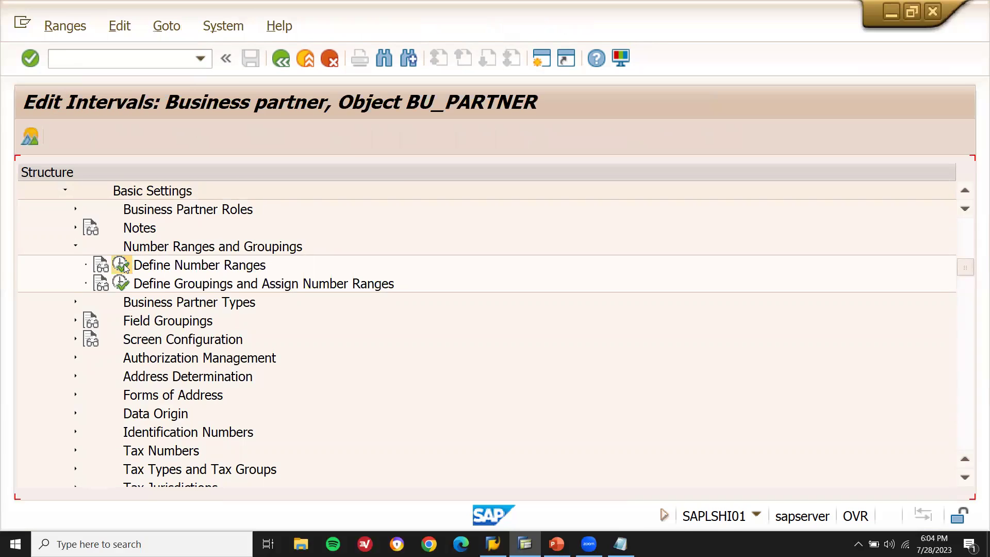
left_click(272, 214)
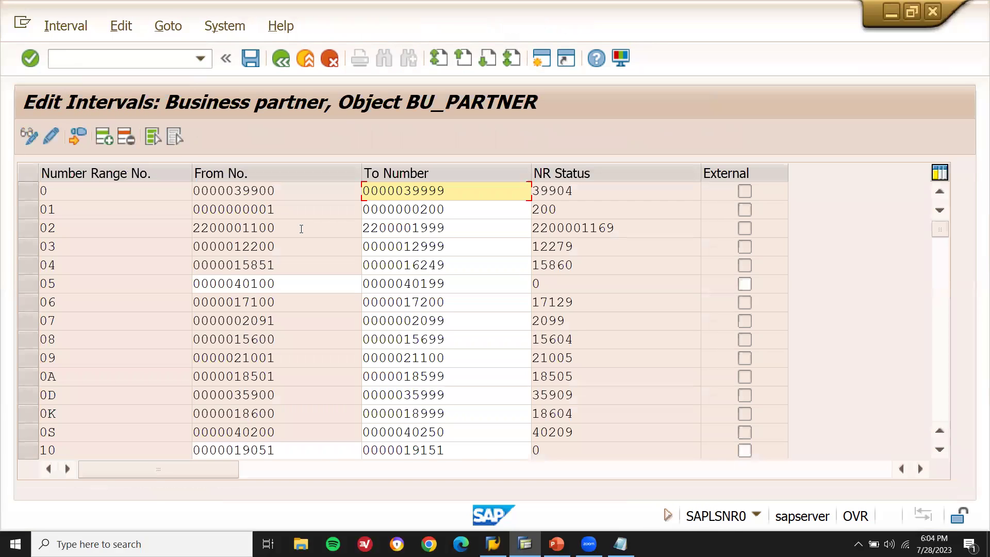
left_click_drag(302, 228, 41, 232)
left_click(201, 232)
left_click(41, 232)
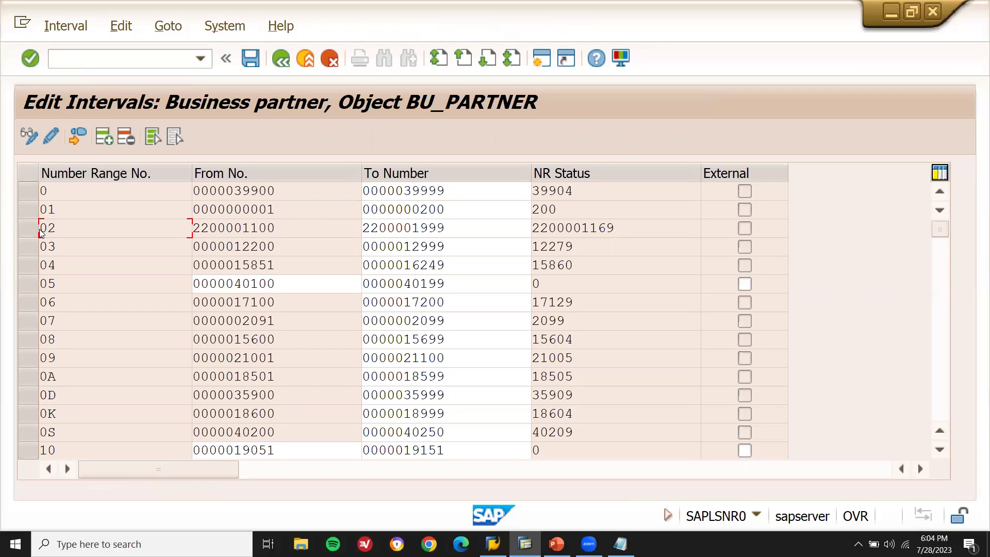
key("F3")
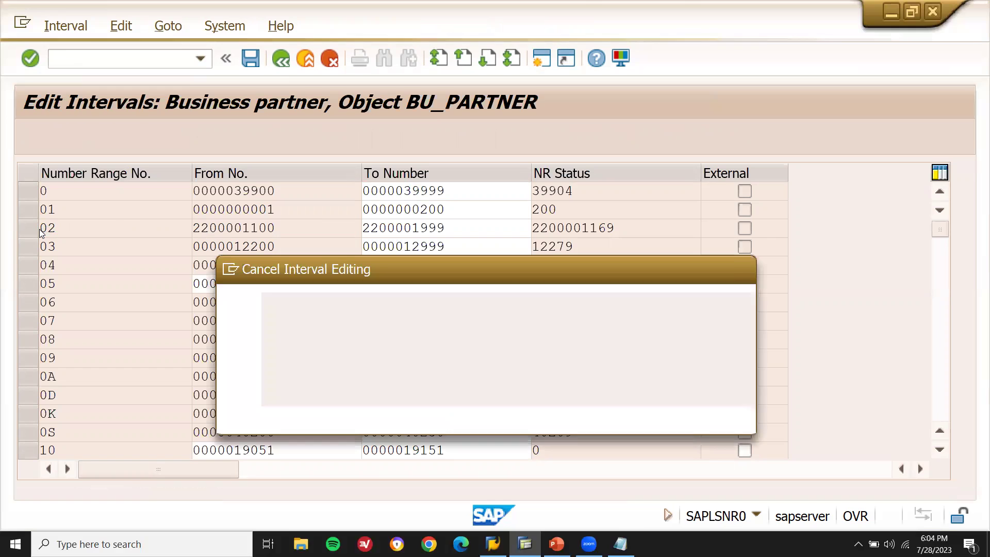
left_click(338, 420)
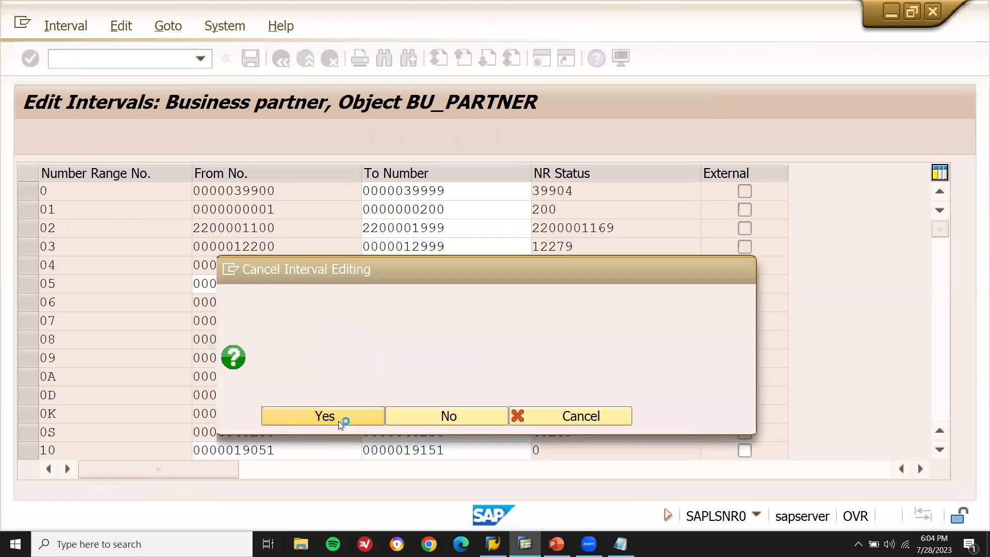
key("F3")
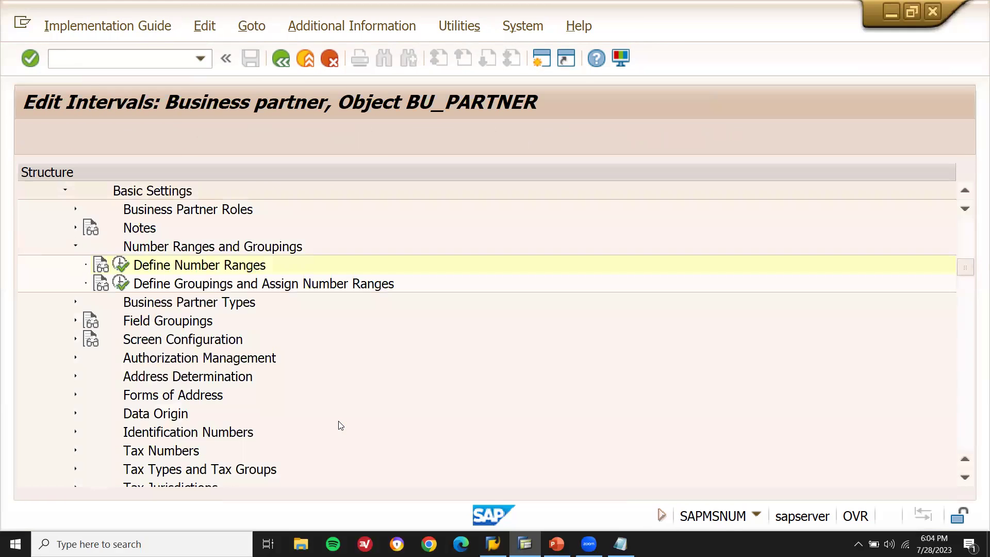
Step: Start a new entry in Define Groupings and Assign Number Ranges with the grouping key Z006
left_click(123, 284)
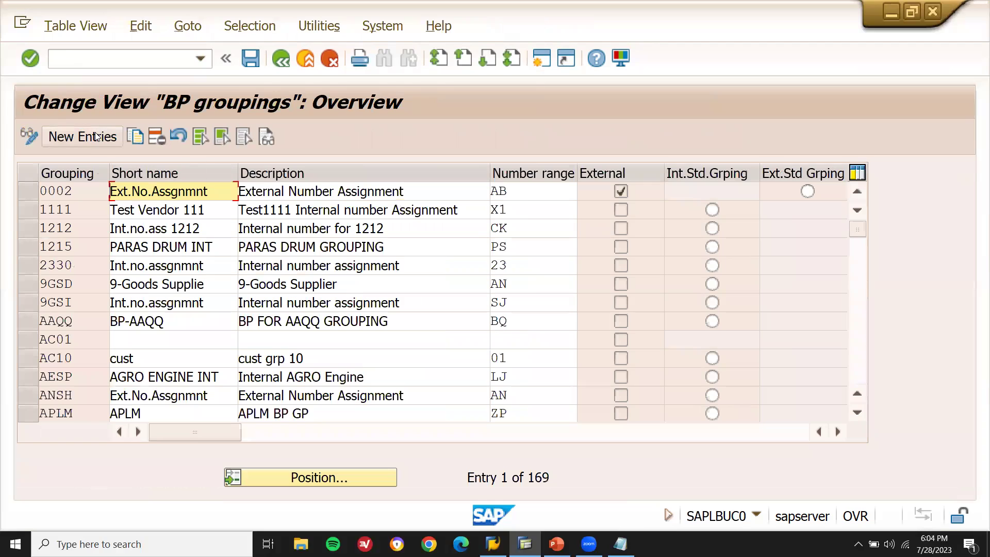
left_click(95, 135)
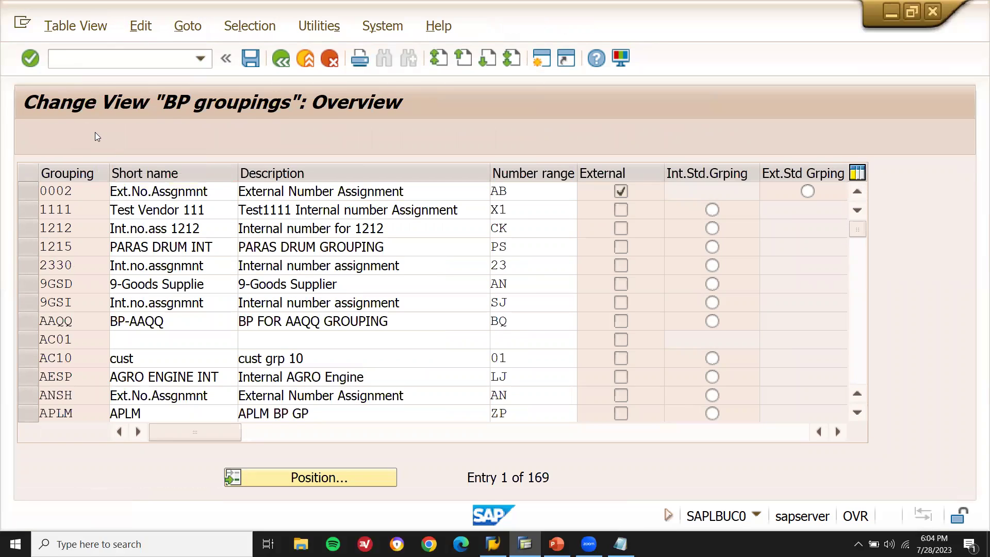
type("Z006")
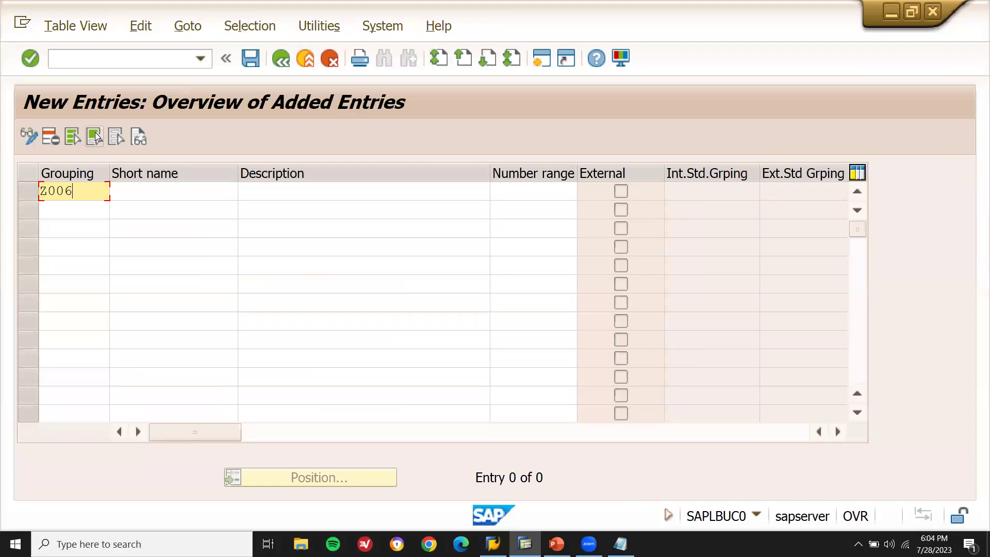
Step: Give grouping Z006 the short name ZGROUPINGZZZZ
key("Tab")
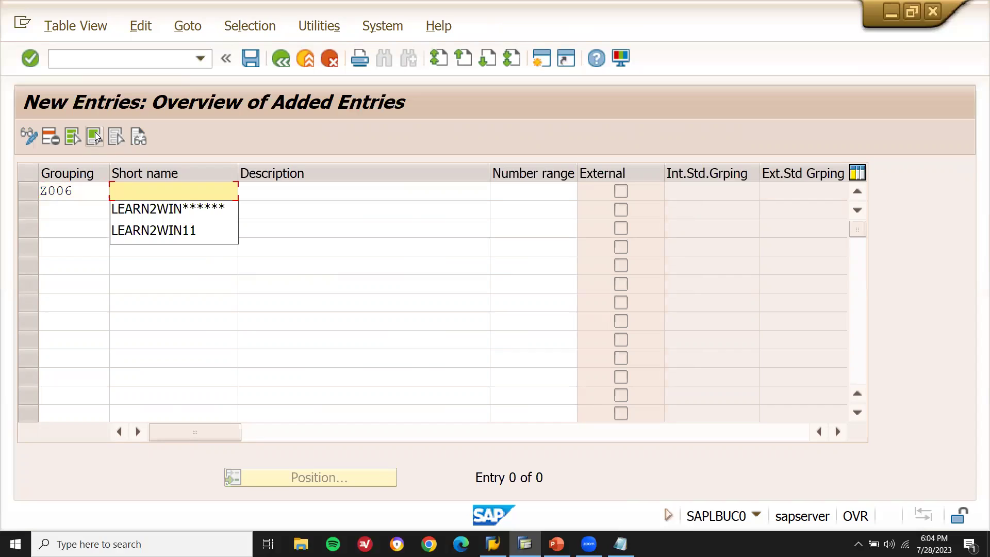
type("Z006")
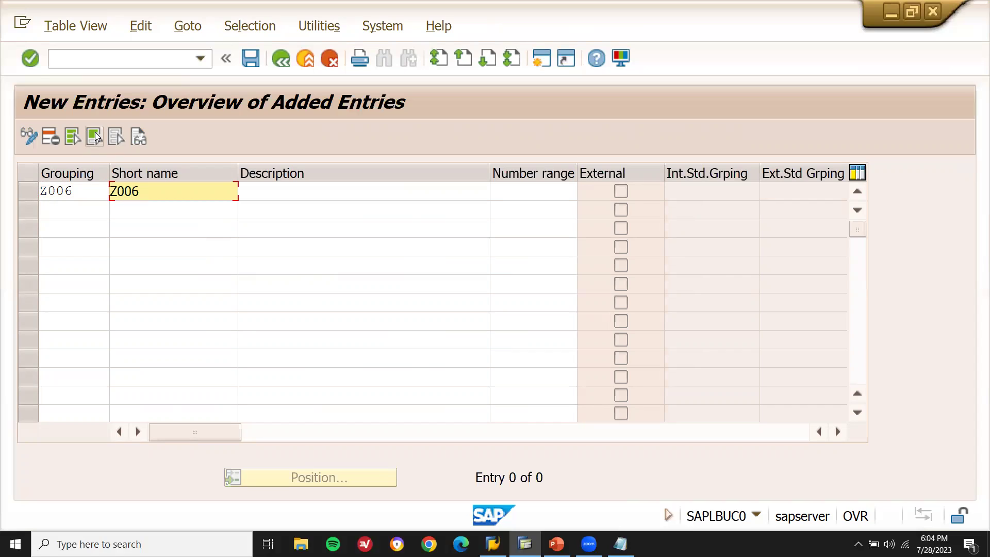
type(" GROUPING")
key("BackSpace")
key("BackSpace")
key("BackSpace")
key("BackSpace")
key("BackSpace")
key("BackSpace")
key("BackSpace")
key("BackSpace")
key("BackSpace")
key("BackSpace")
key("BackSpace")
key("BackSpace")
type("GROP")
key("BackSpace")
type("UPINGZZZZ")
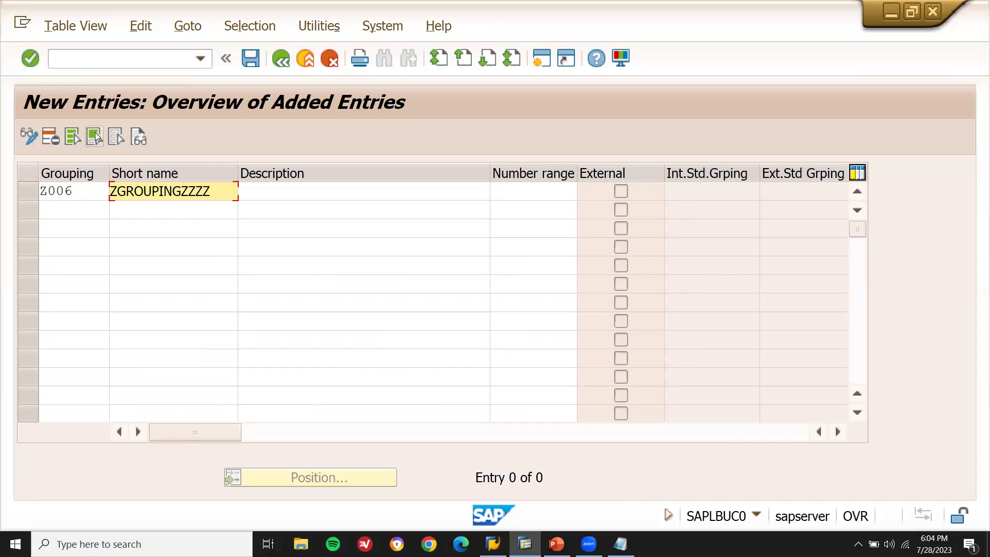
Step: Set the description of grouping Z006 to ZGRPINGZZZ, assign number range 02, and validate the entry
key("Tab")
type("ZGR")
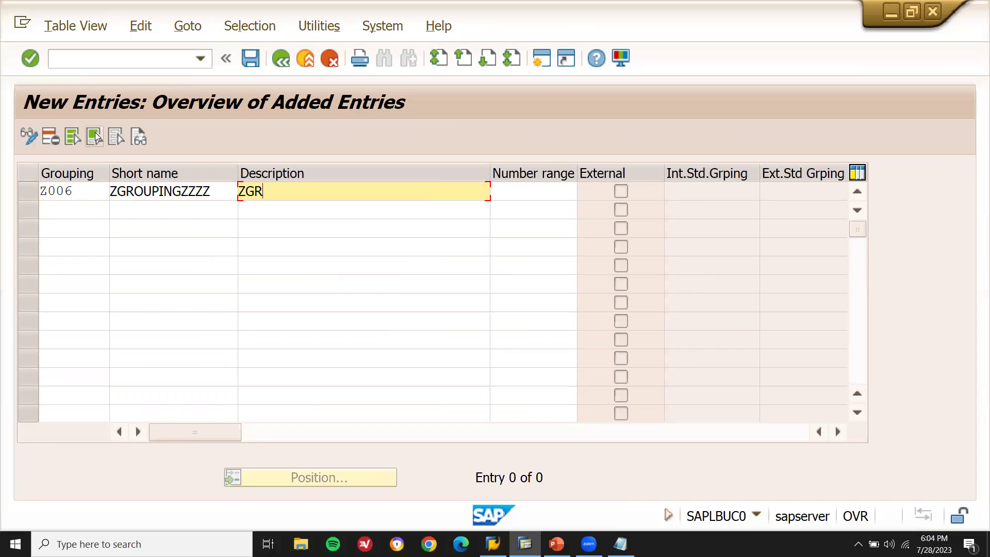
type("PINGAA")
key("BackSpace")
key("BackSpace")
type("ZZZ")
left_click(516, 192)
type("02")
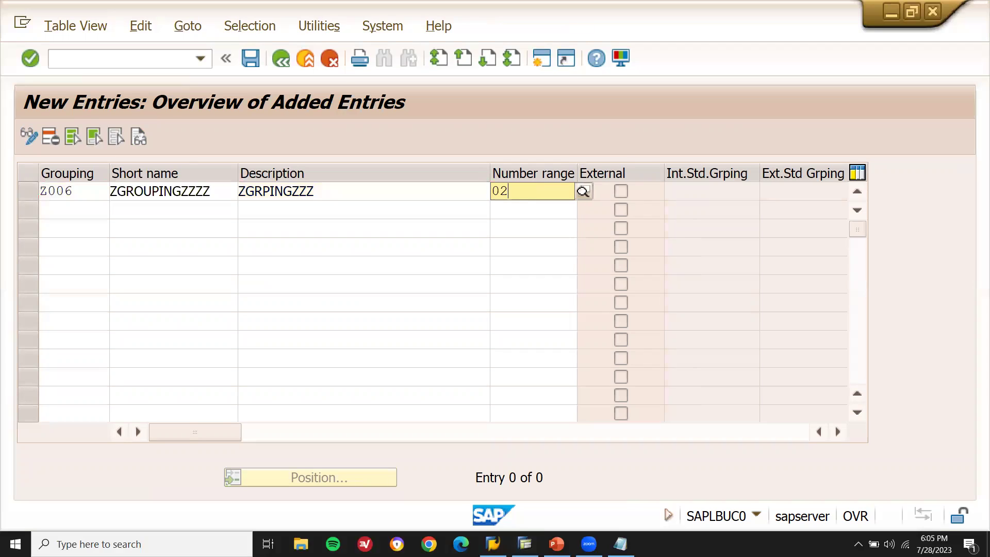
key("Return")
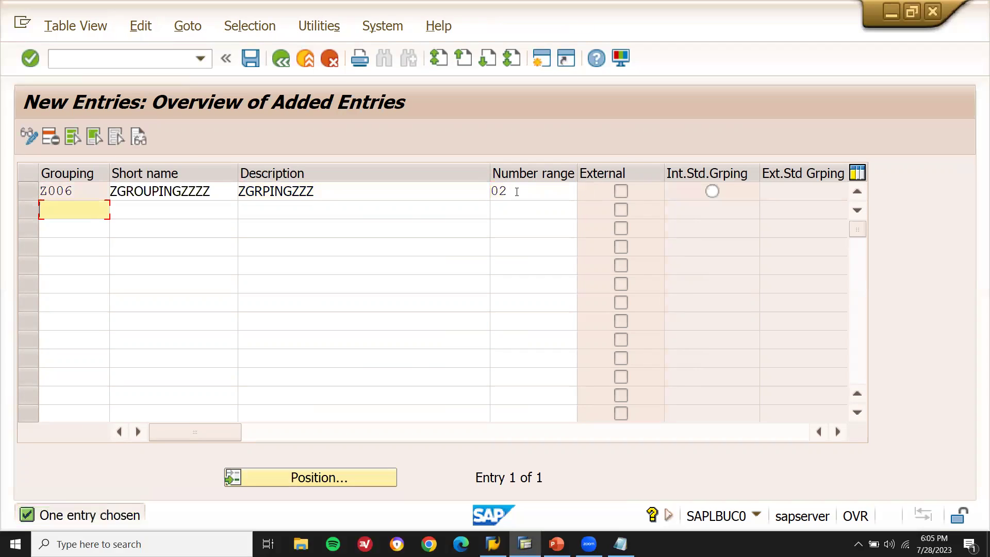
Step: Save grouping Z006 to the proposed customizing request and return to the BP groupings overview
left_click(250, 59)
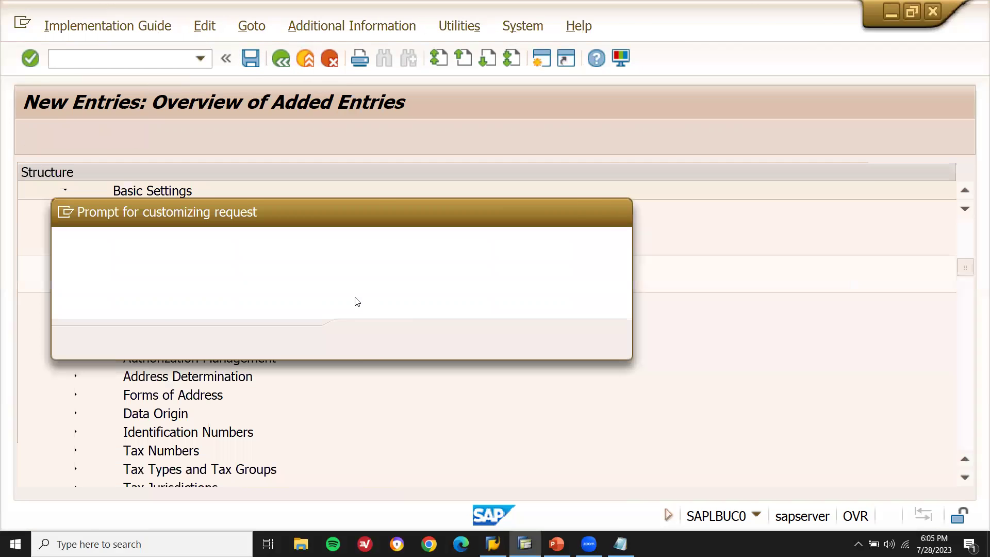
left_click(371, 345)
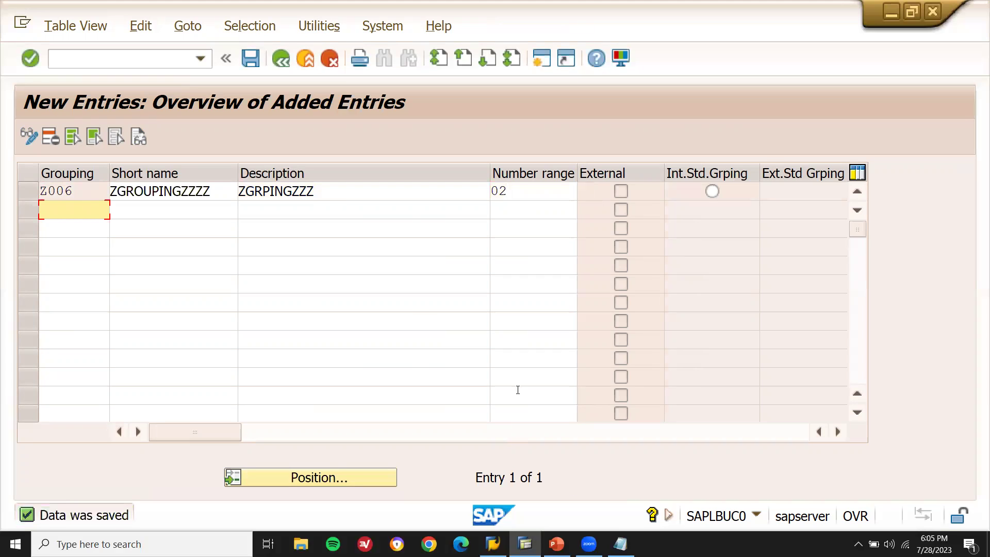
key("F3")
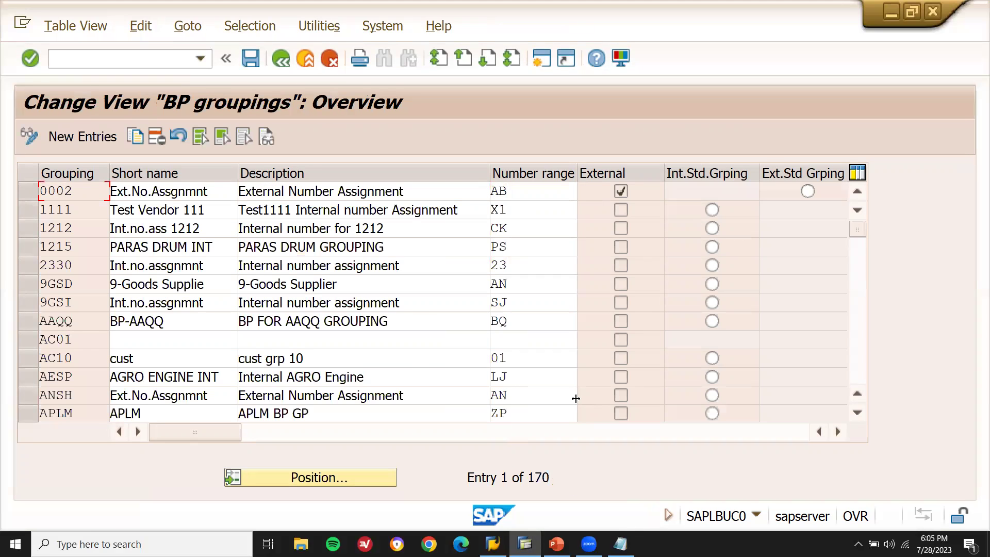
Step: Position the BP groupings list on Z006 to check the new entry, and return to the IMG structure
left_click(359, 474)
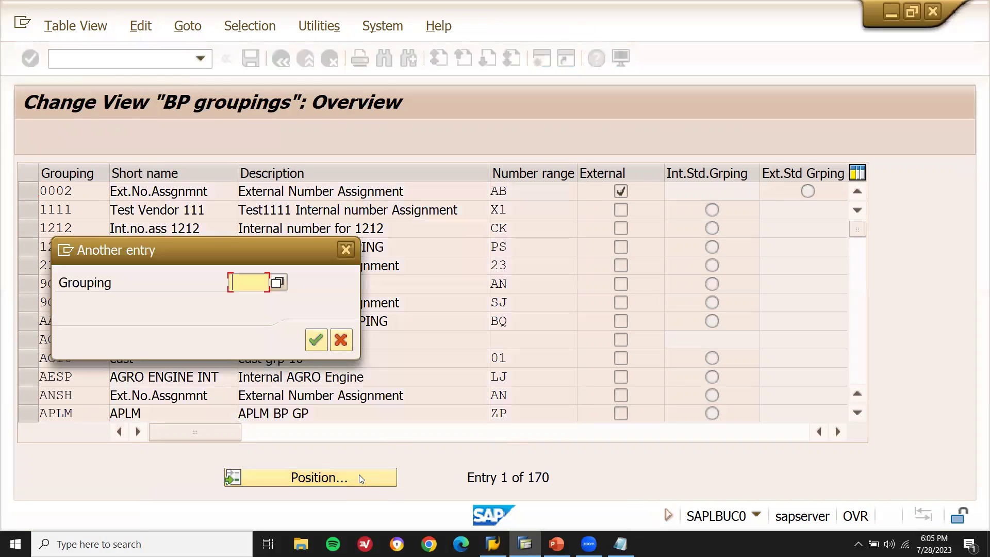
type("Z006")
key("Return")
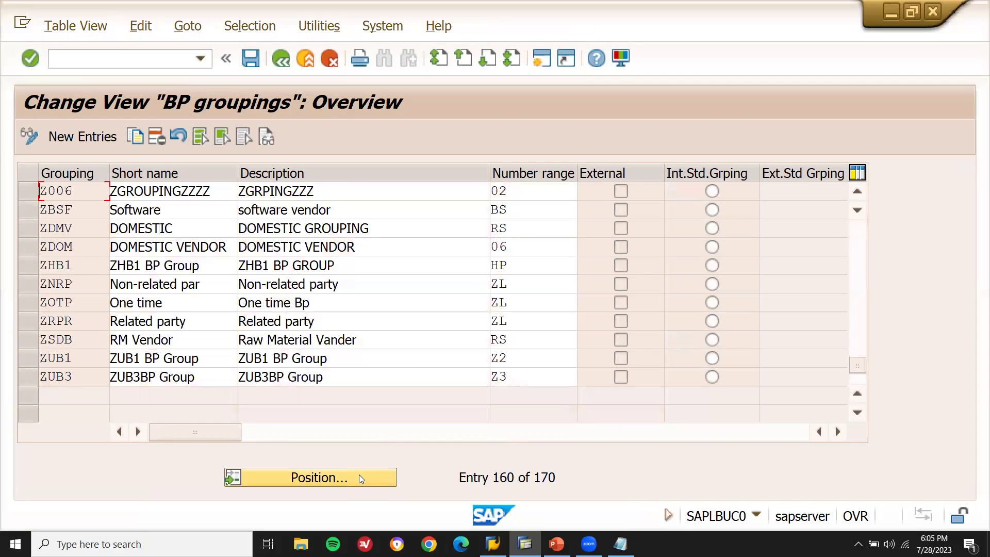
left_click(226, 188)
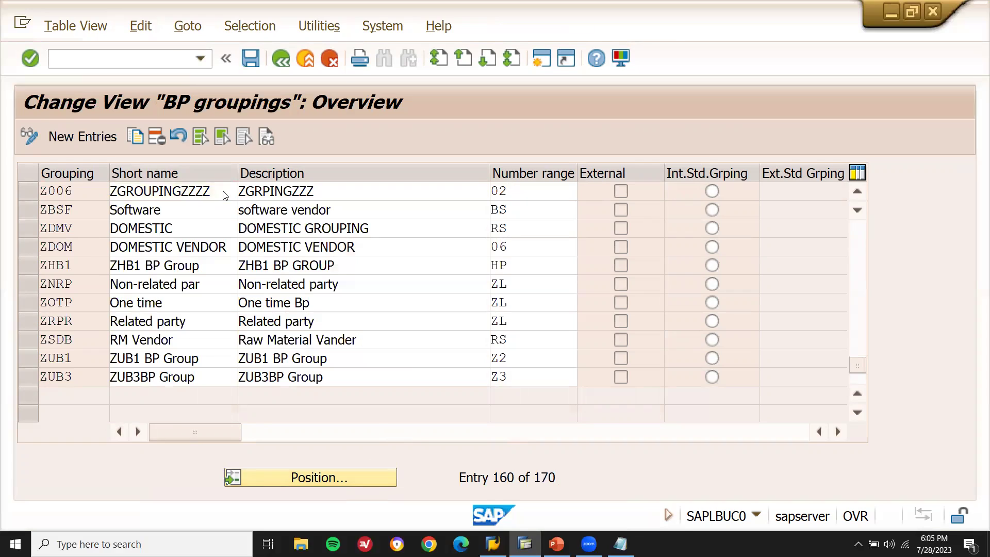
key("F3")
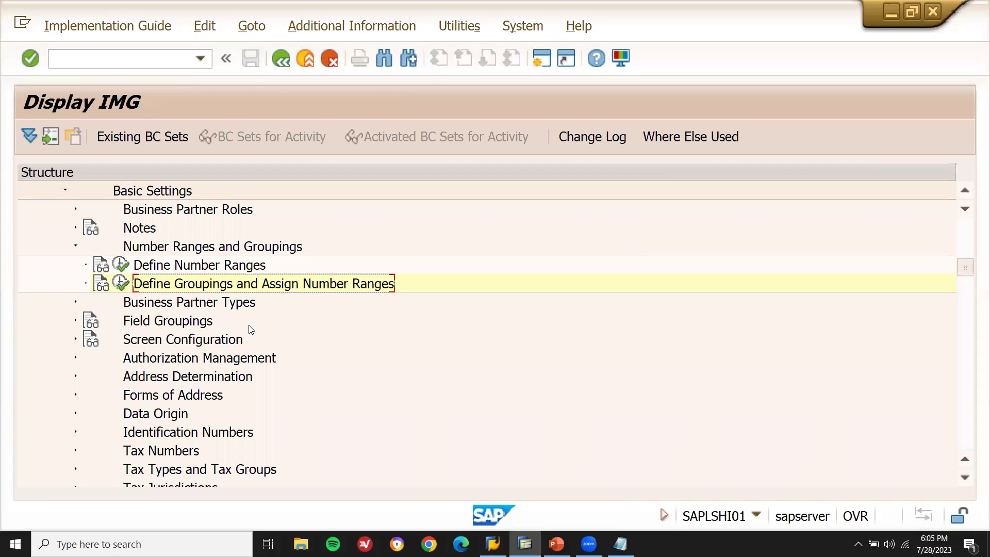
Step: Collapse the Number Ranges and Groupings, Basic Settings and SAP Business Partner nodes in the IMG structure
left_click(76, 304)
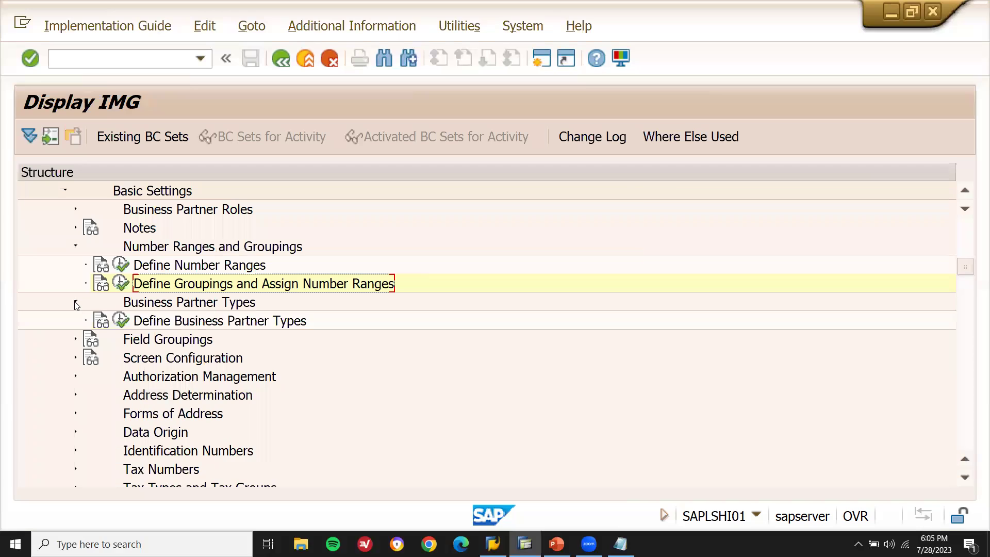
left_click(76, 304)
left_click(77, 247)
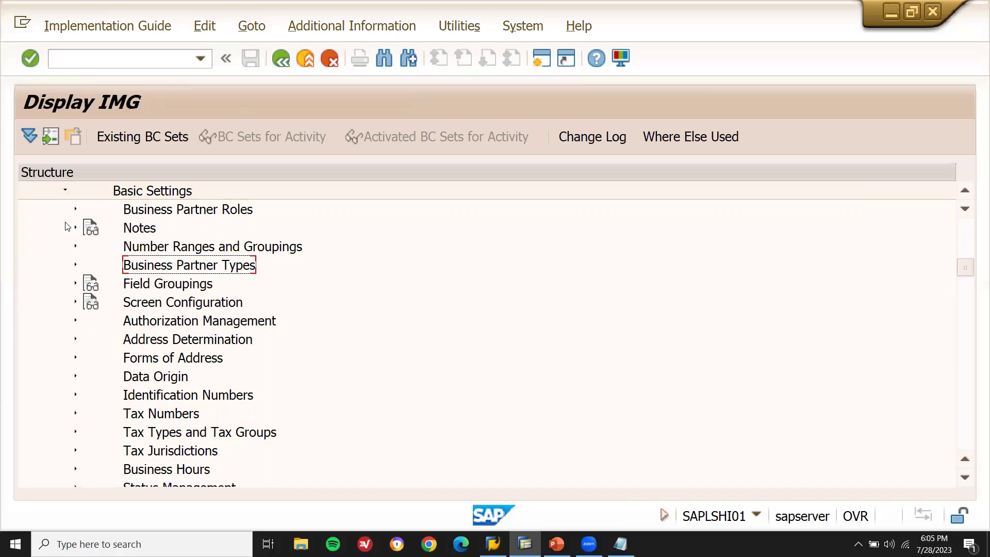
left_click(65, 192)
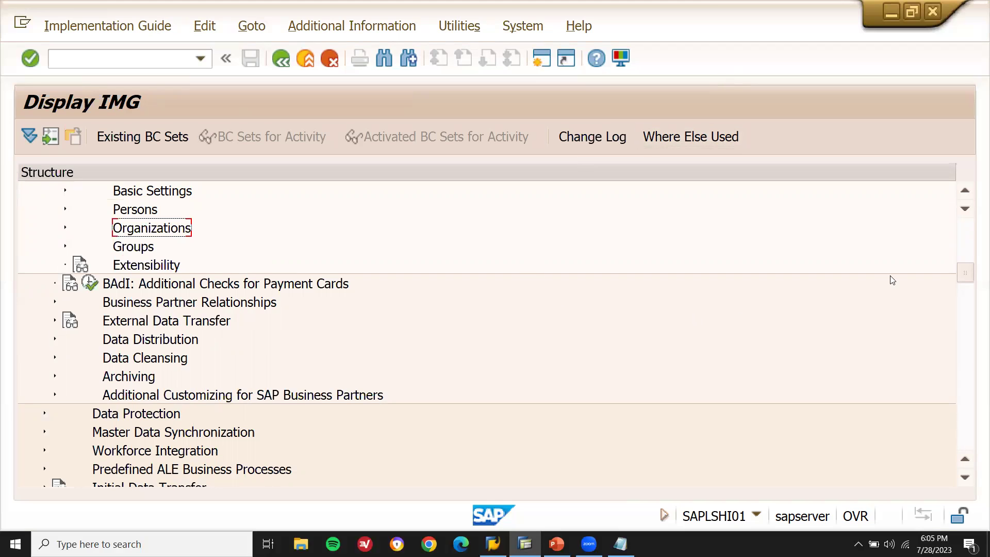
scroll(968, 260, "up", 1)
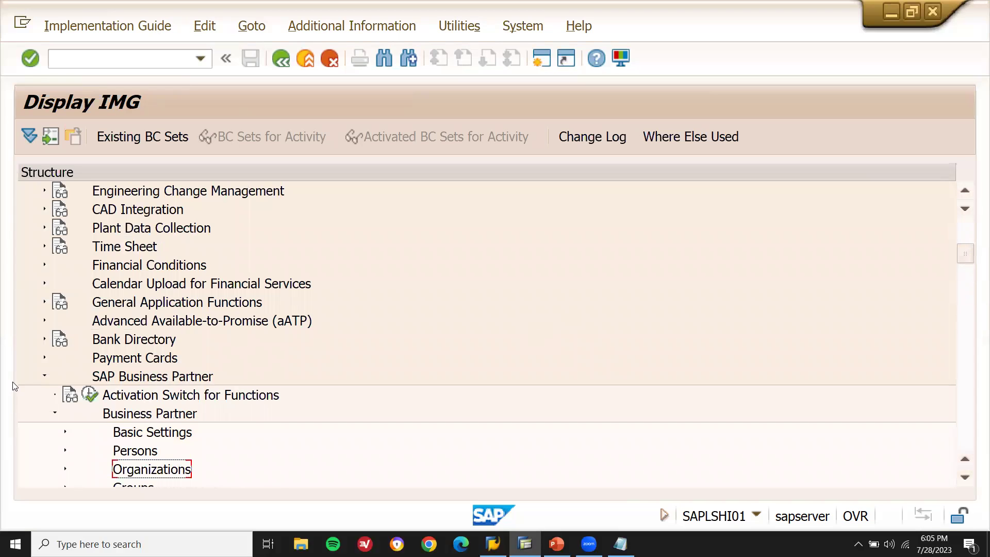
left_click(41, 377)
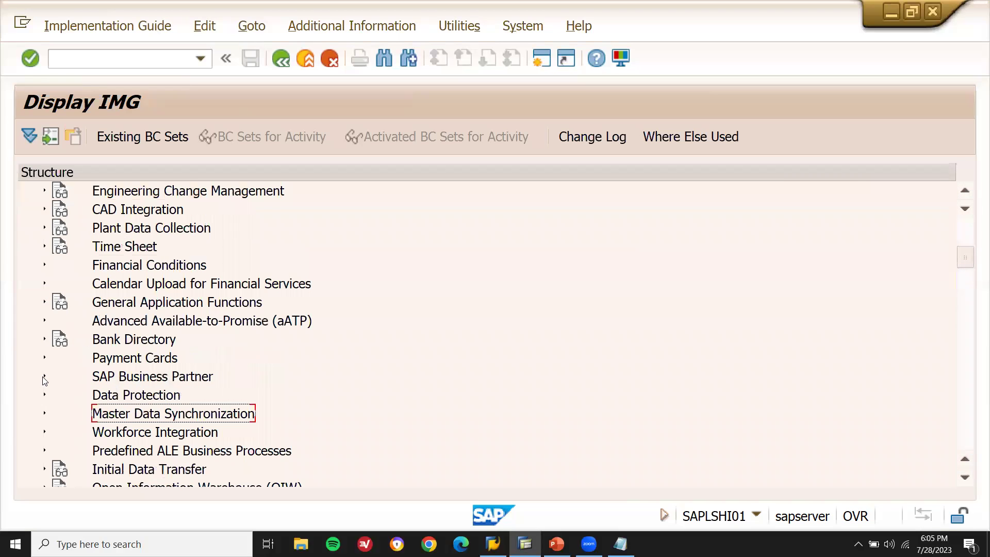
Step: Open Define Number Assignment for Direction BP to Vendor, under the vendor integration key assignments of Master Data Synchronization
left_click(45, 414)
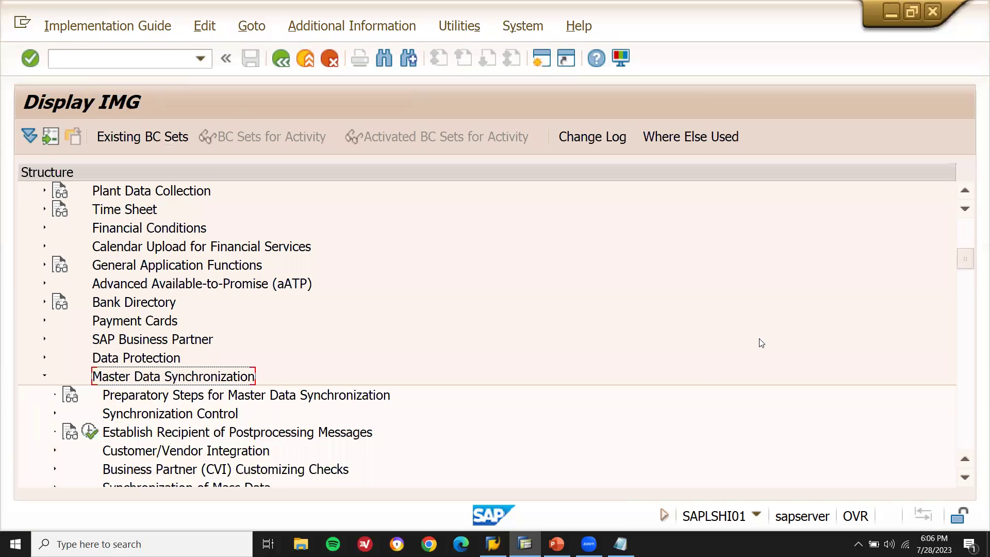
scroll(970, 268, "down", 1)
scroll(970, 268, "down", 2)
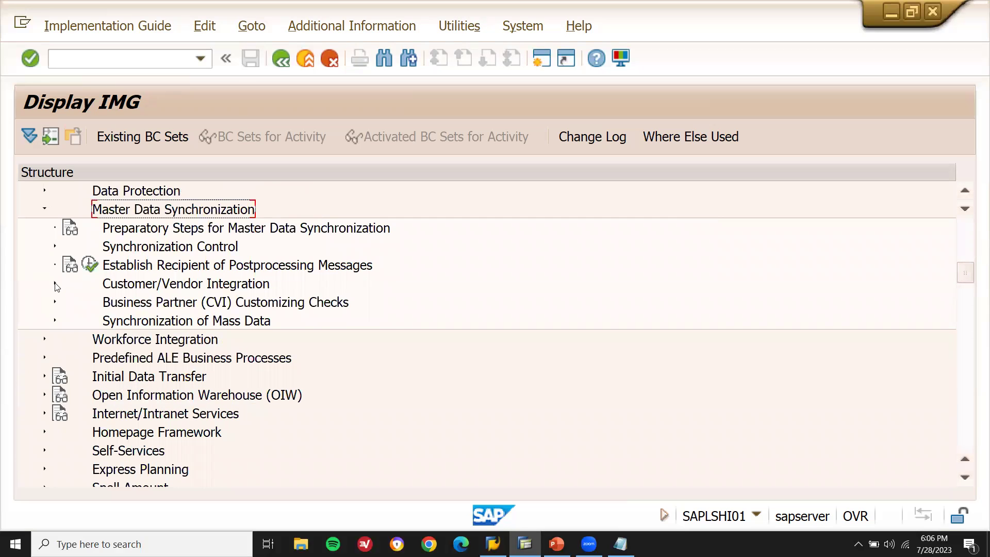
left_click(56, 284)
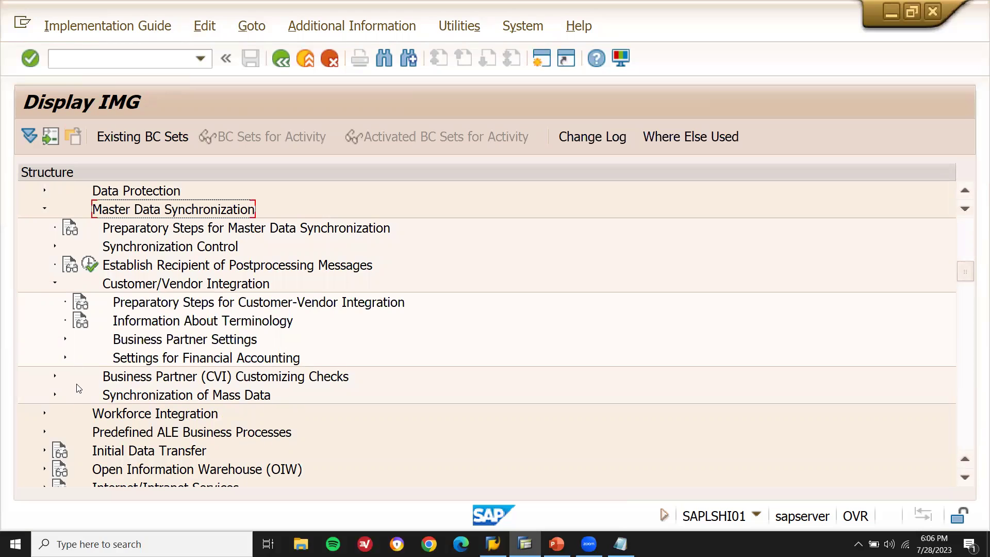
left_click(66, 340)
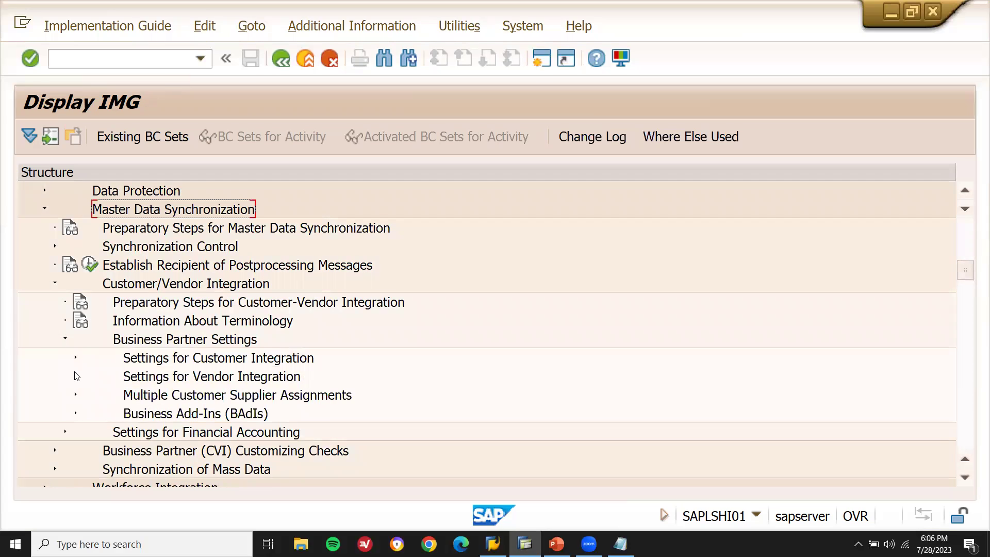
left_click(76, 377)
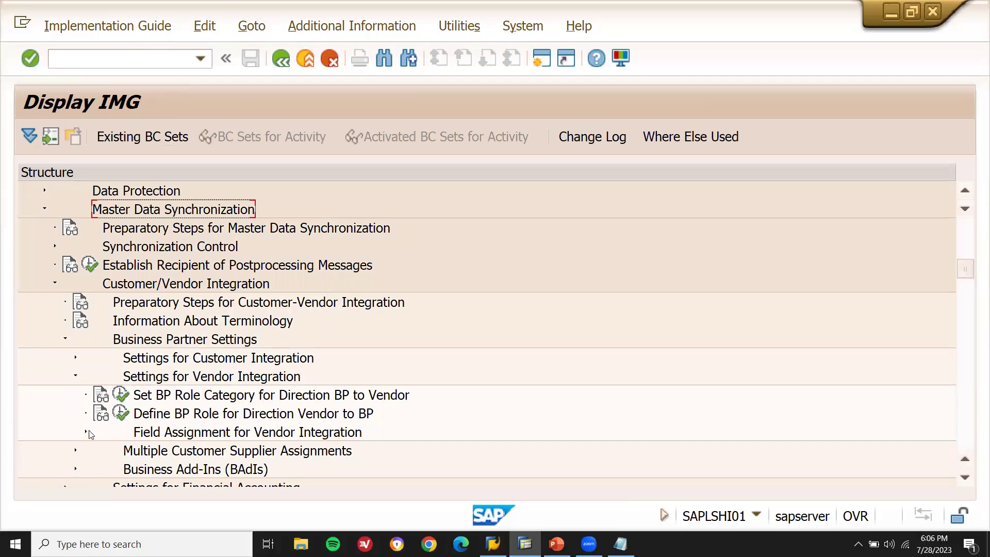
left_click(86, 432)
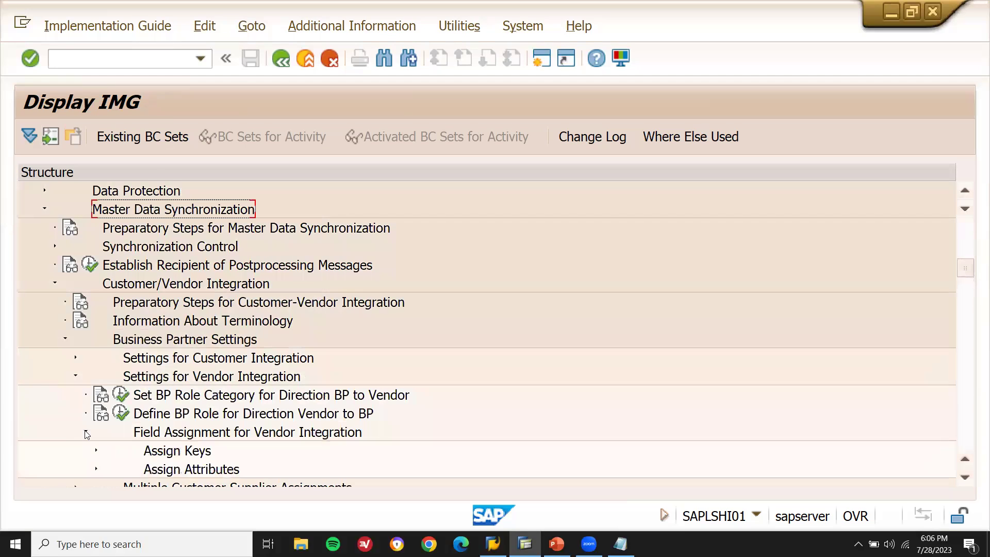
left_click(96, 450)
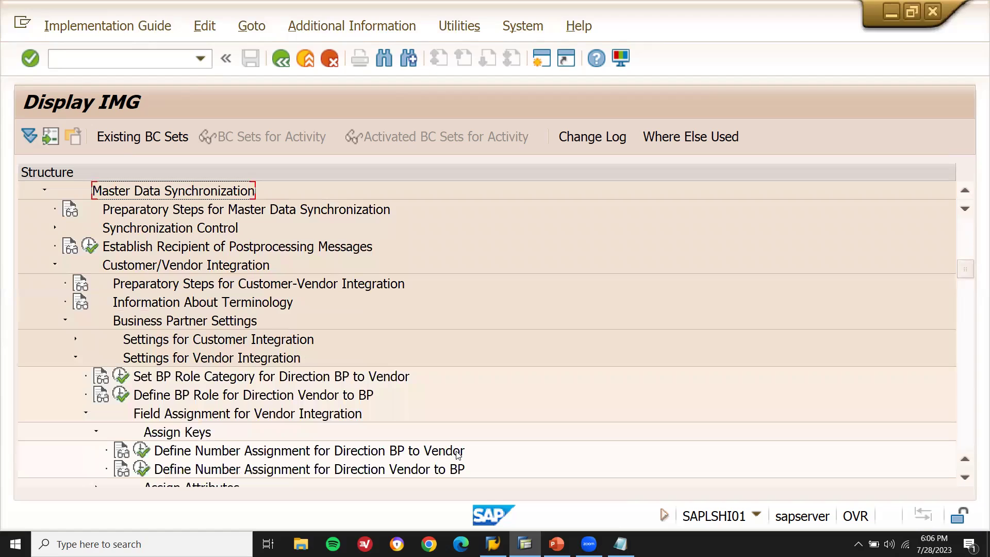
left_click(145, 451)
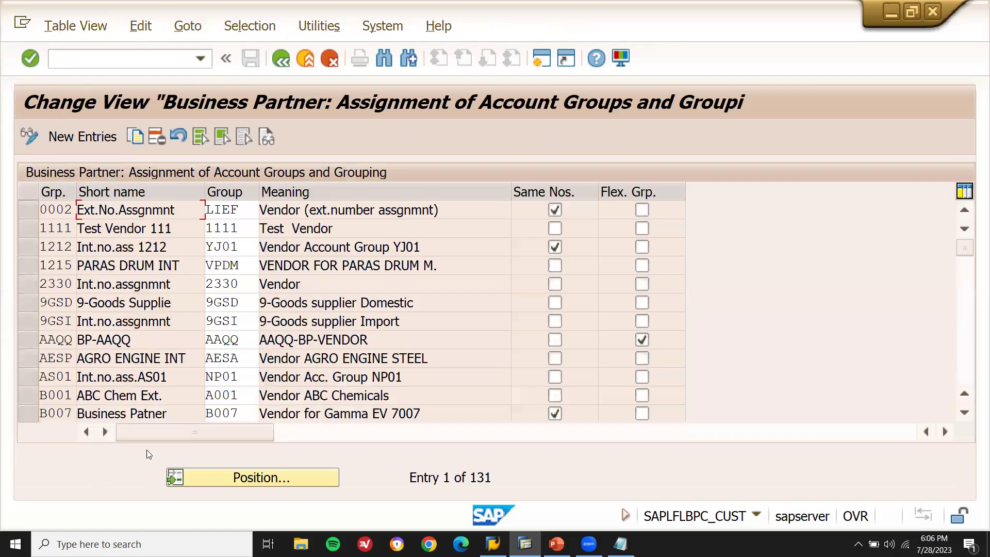
Step: Create a new entry assigning business partner grouping Z006 to vendor account group Z006, and validate it
left_click(88, 138)
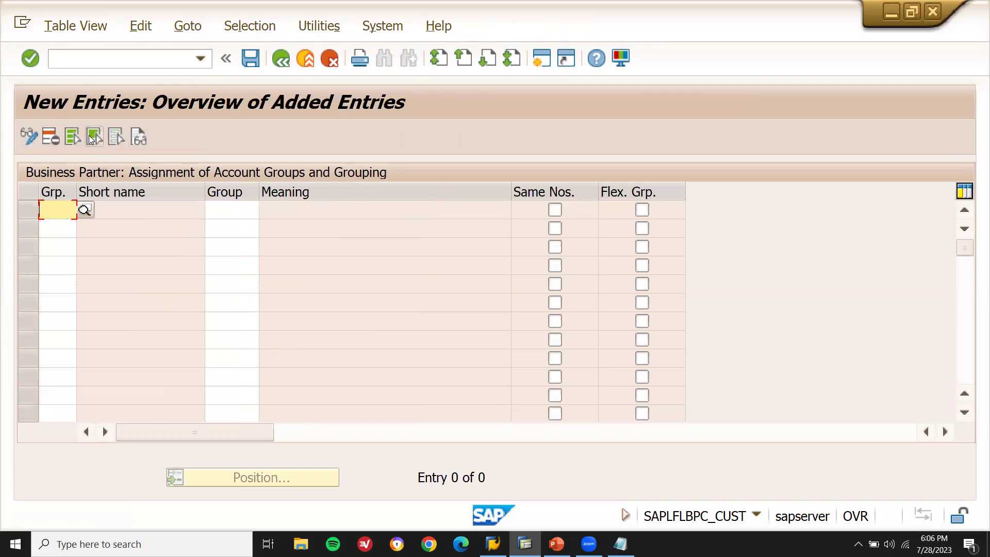
type("Z006")
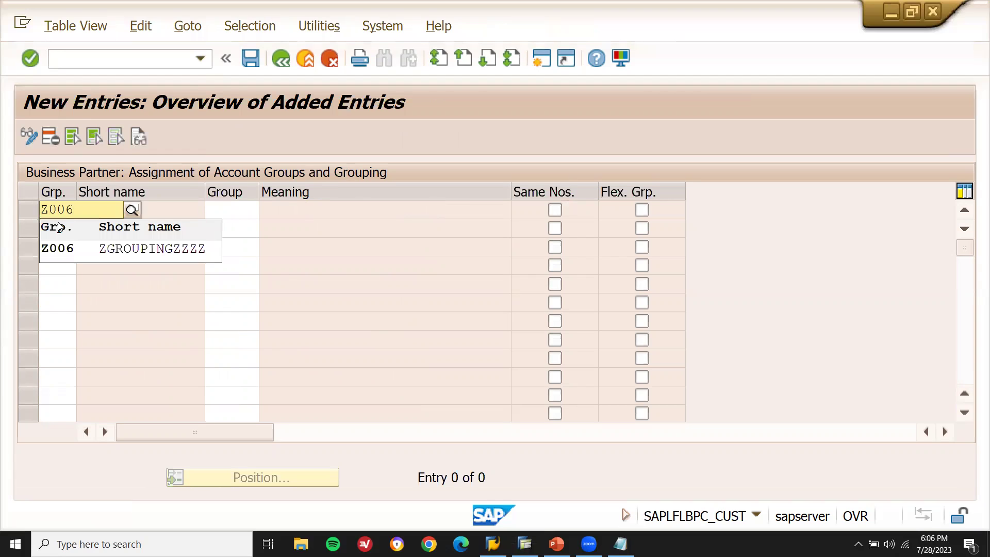
left_click(57, 250)
key("Tab")
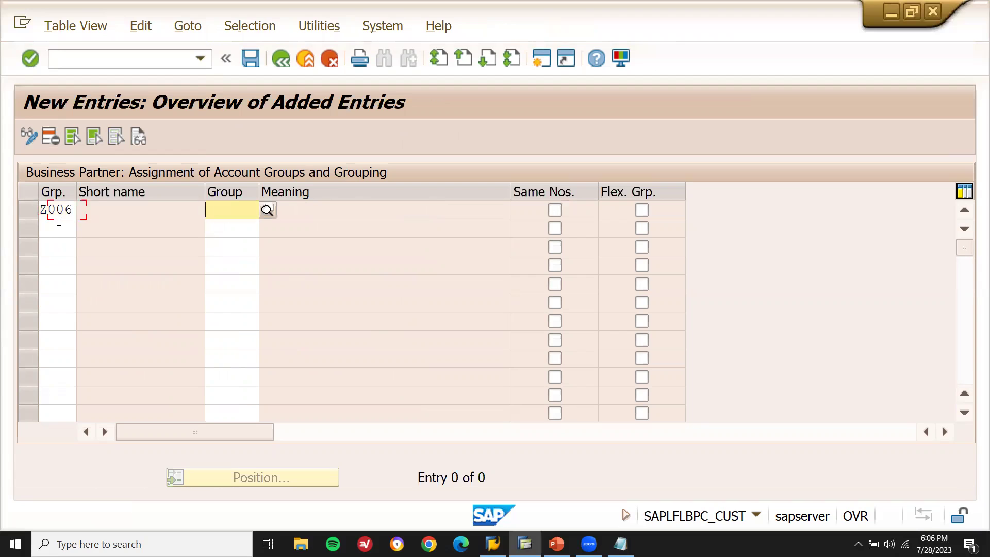
type("Z006")
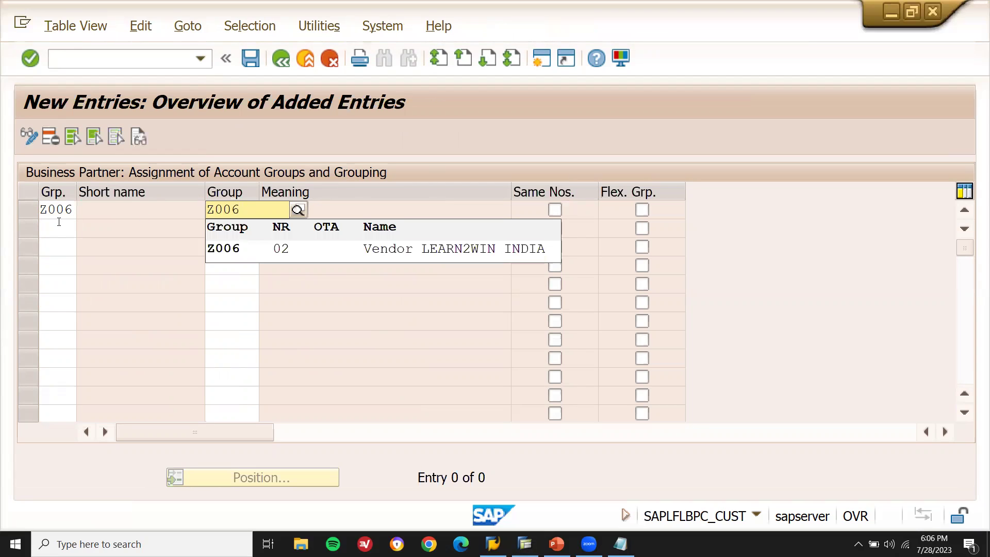
key("Return")
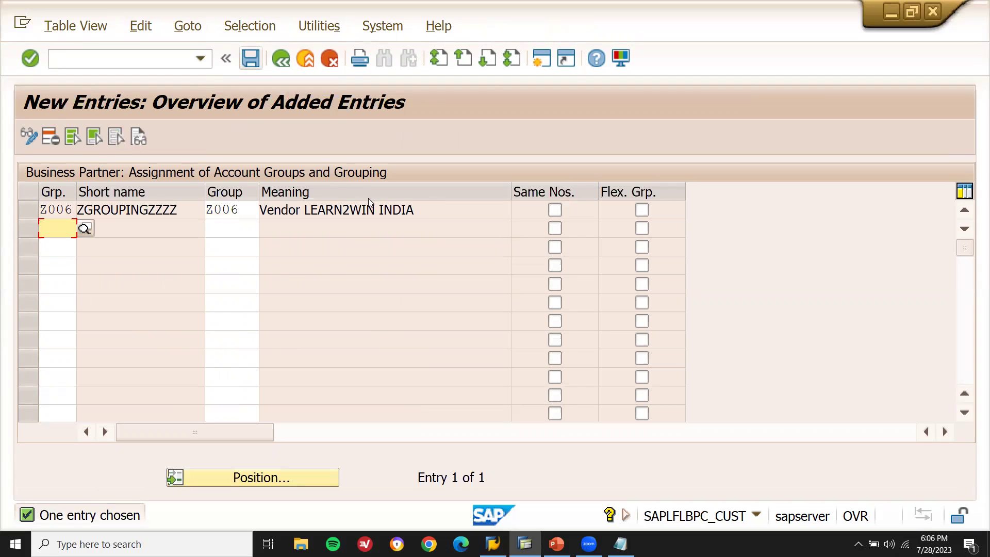
Step: Copy the short name ZGROUPINGZZZZ into the Notepad note after Z006, and return to the SAP window
left_click(188, 209)
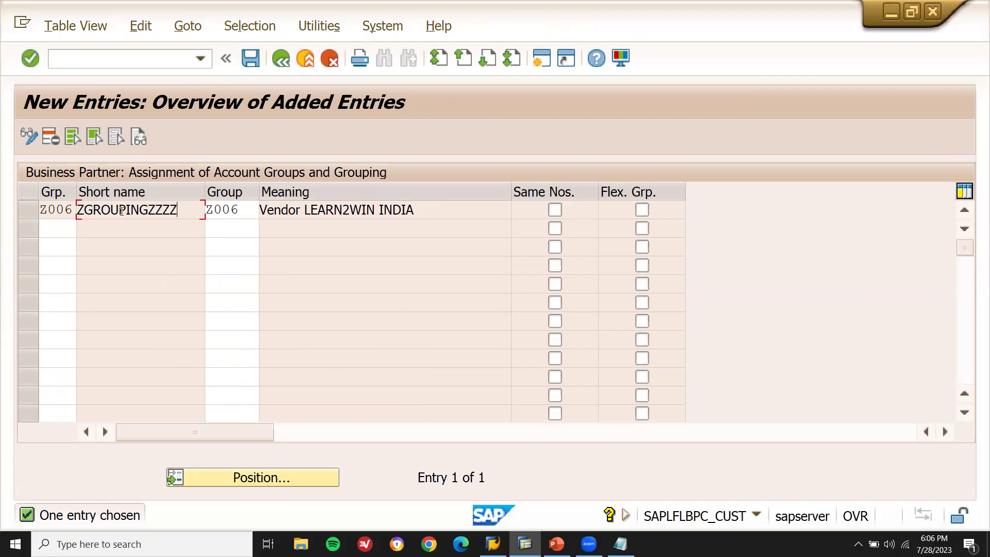
left_click_drag(188, 210, 77, 212)
left_click(73, 214)
key("shift+End")
key("ctrl+c")
key("End")
key("alt+Tab")
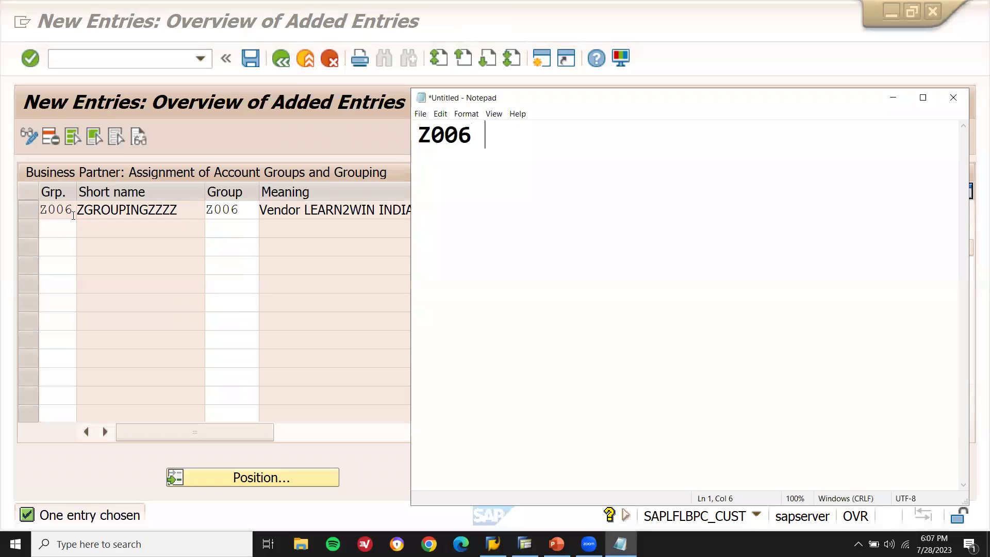
key("ctrl+v")
left_click(189, 119)
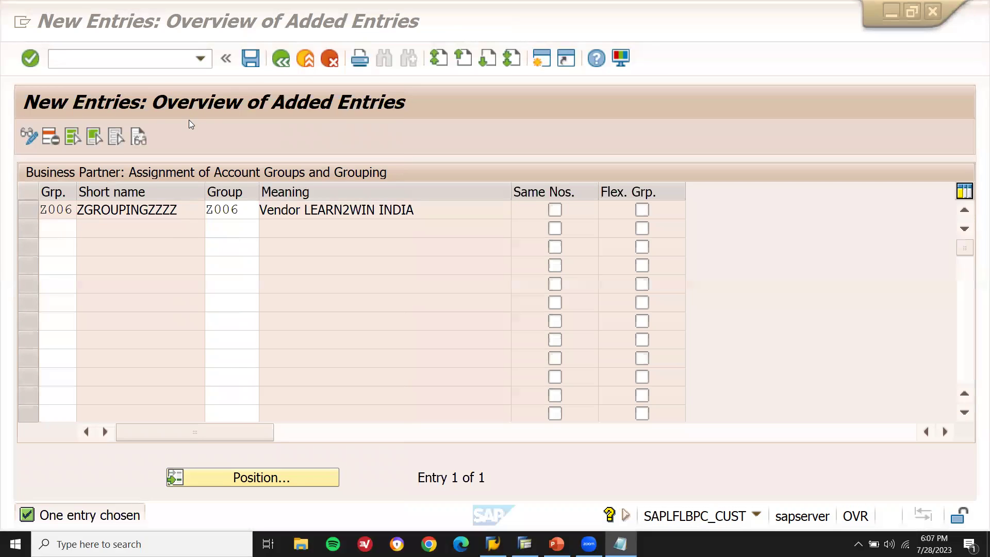
Step: Save the Z006 grouping assignment to the proposed customizing request and return to the IMG structure
left_click(252, 60)
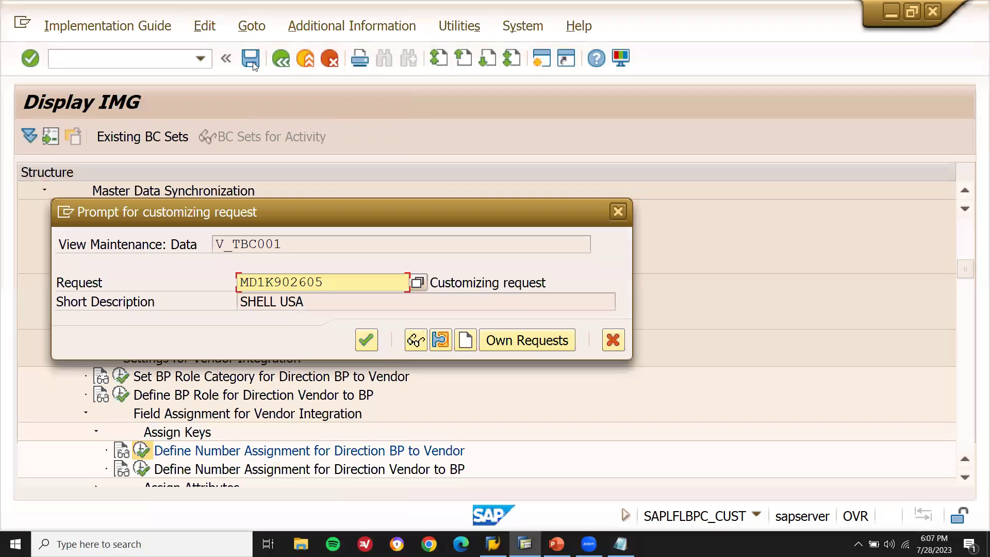
left_click(359, 343)
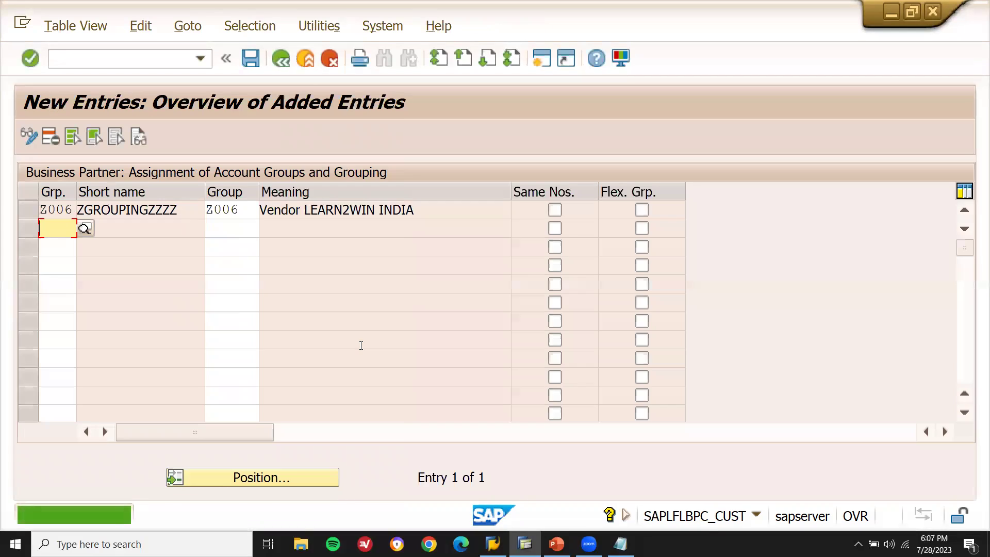
left_click(306, 60)
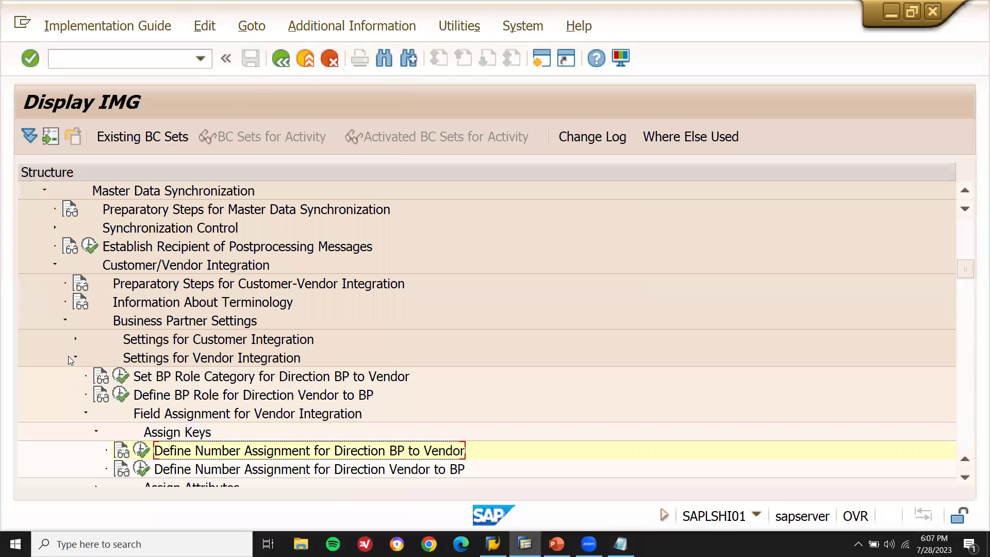
Step: Collapse the vendor integration settings, Customer/Vendor Integration and Master Data Synchronization nodes
left_click(75, 357)
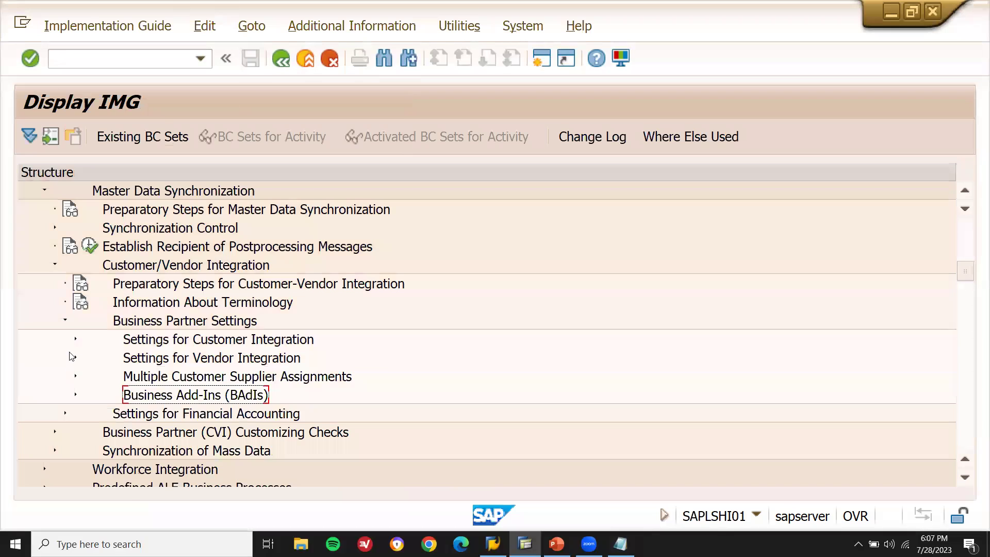
left_click(65, 321)
left_click(55, 265)
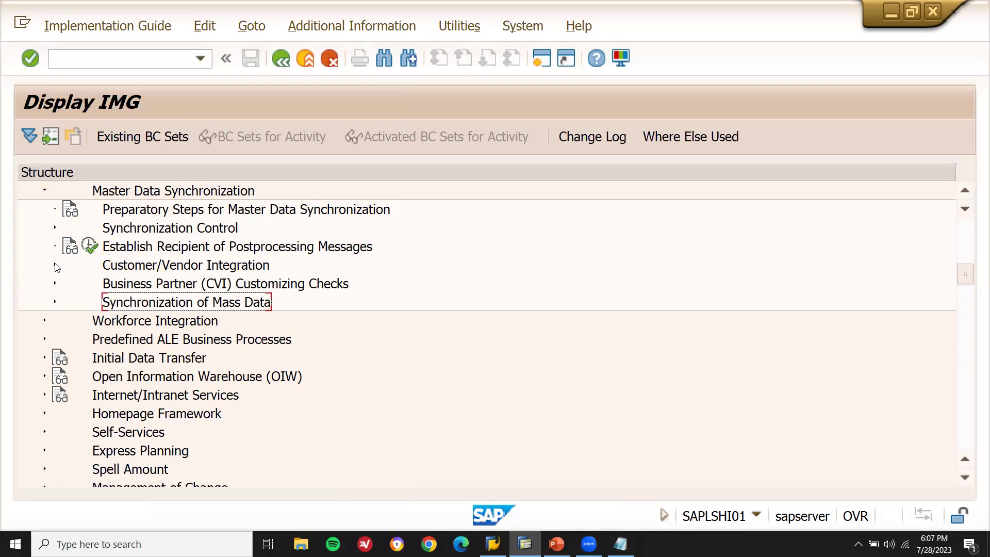
left_click(335, 61)
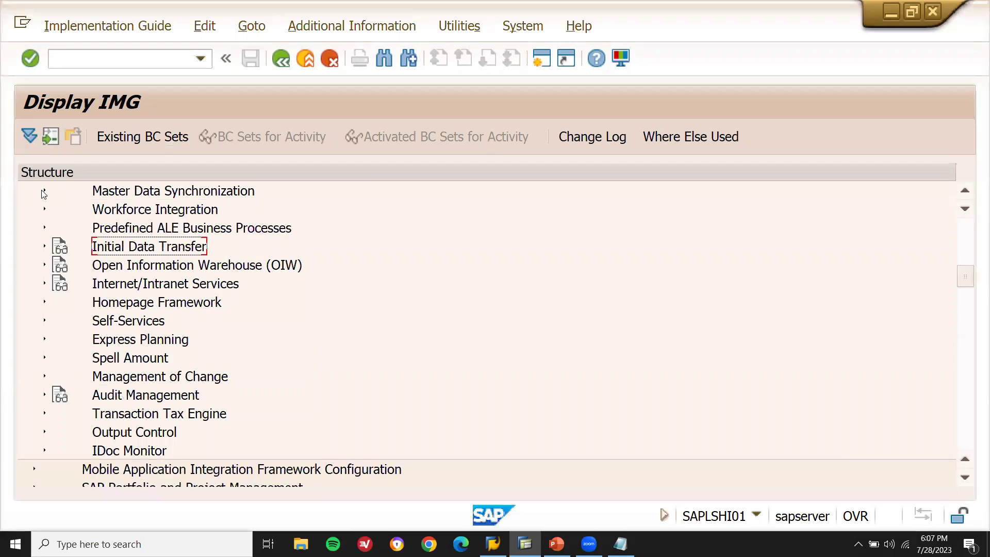
left_click(43, 194)
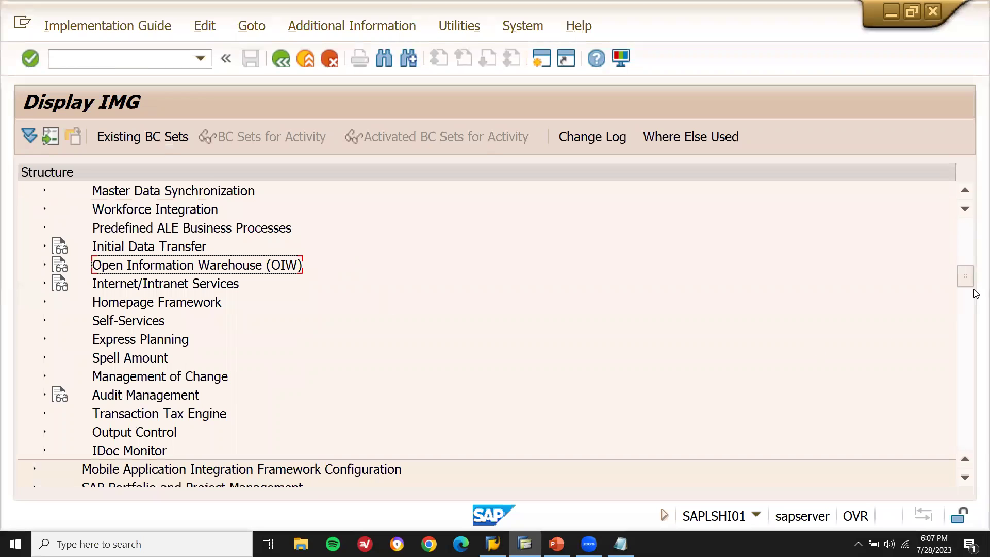
Step: Open Define BP Roles under Business Partner Roles in the SAP Business Partner basic settings
left_click_drag(967, 282, 968, 240)
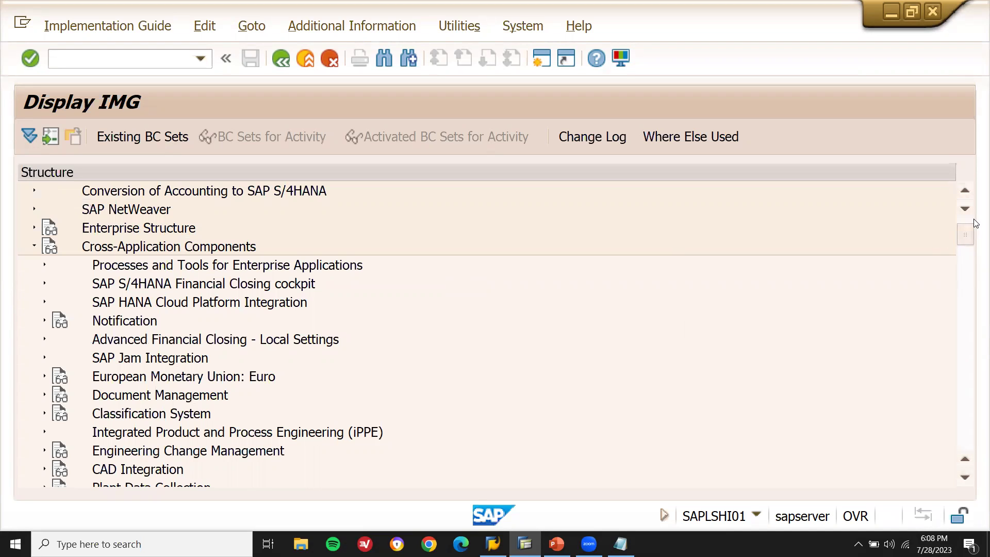
left_click_drag(970, 231, 972, 258)
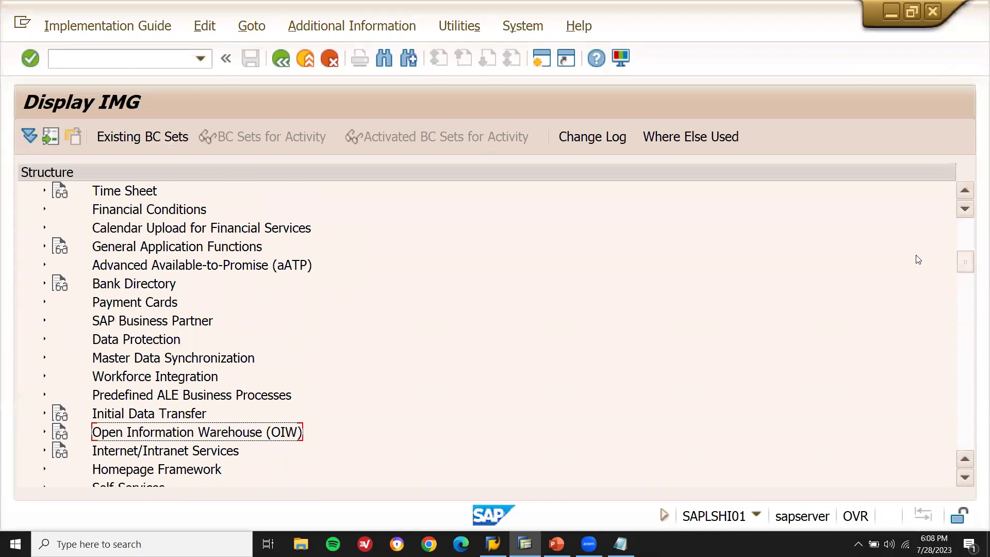
left_click(45, 320)
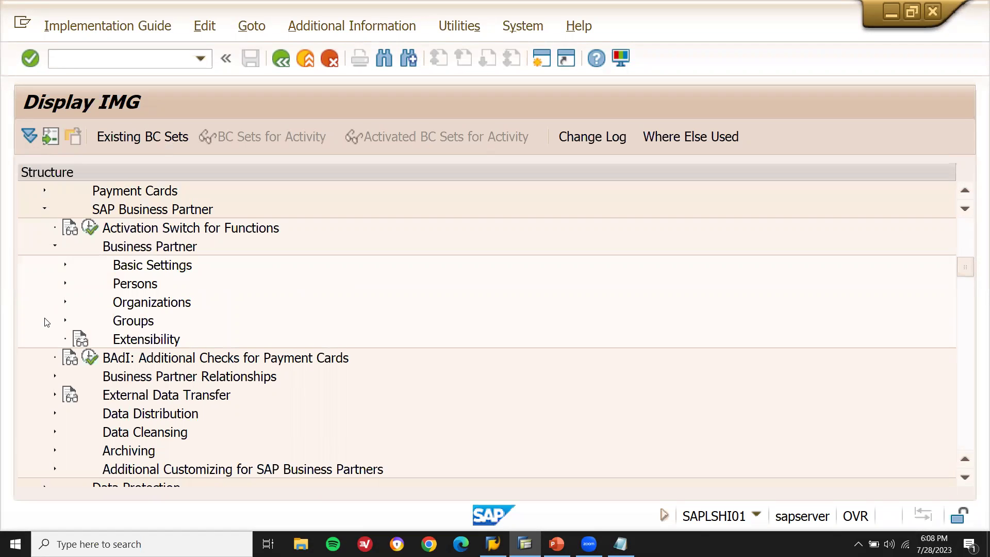
left_click(65, 265)
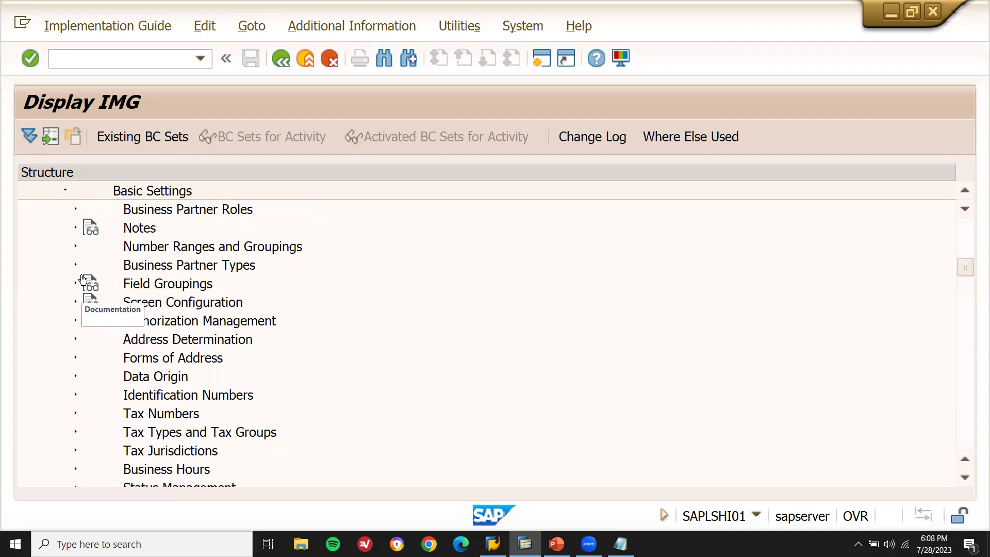
left_click(75, 210)
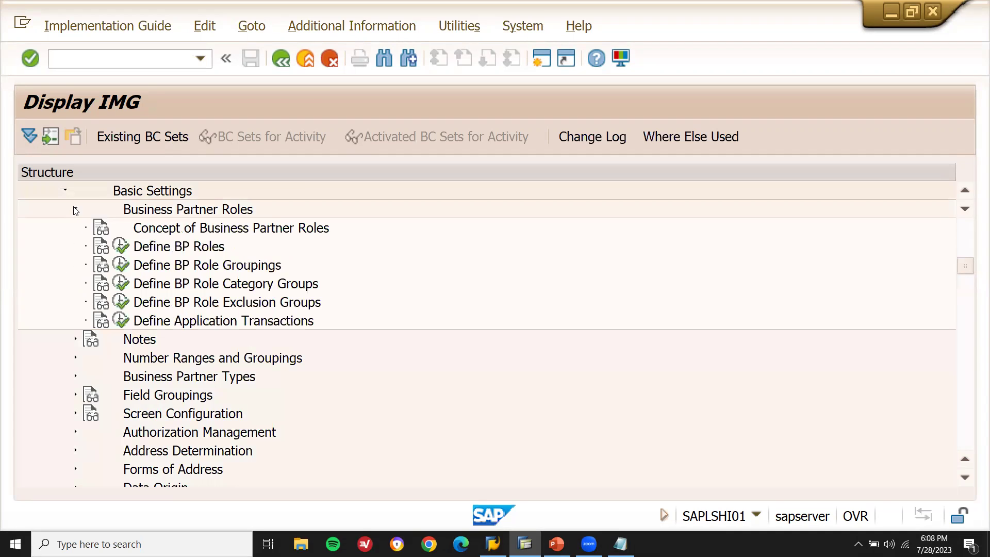
left_click(122, 247)
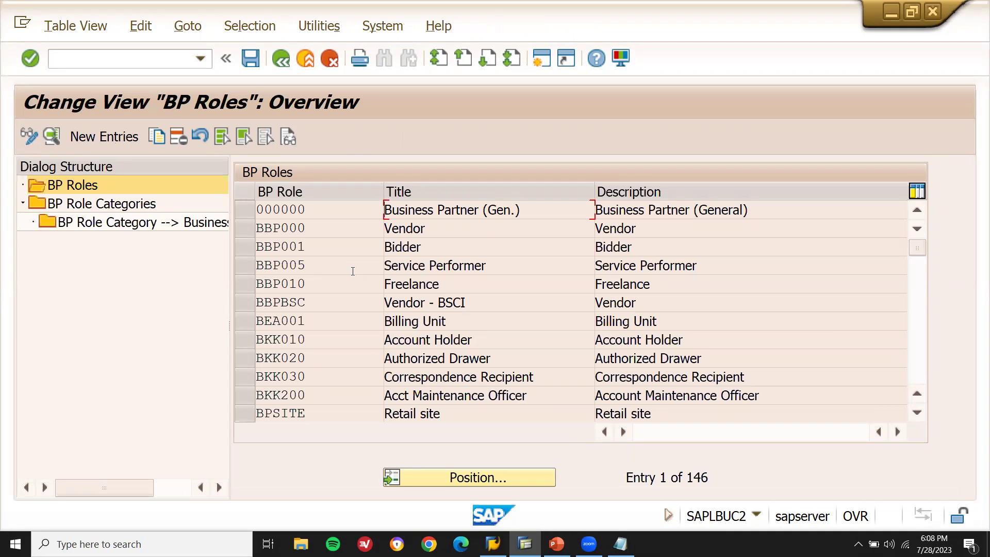
Step: Position the BP Roles overview at the entries starting with Z
left_click(466, 470)
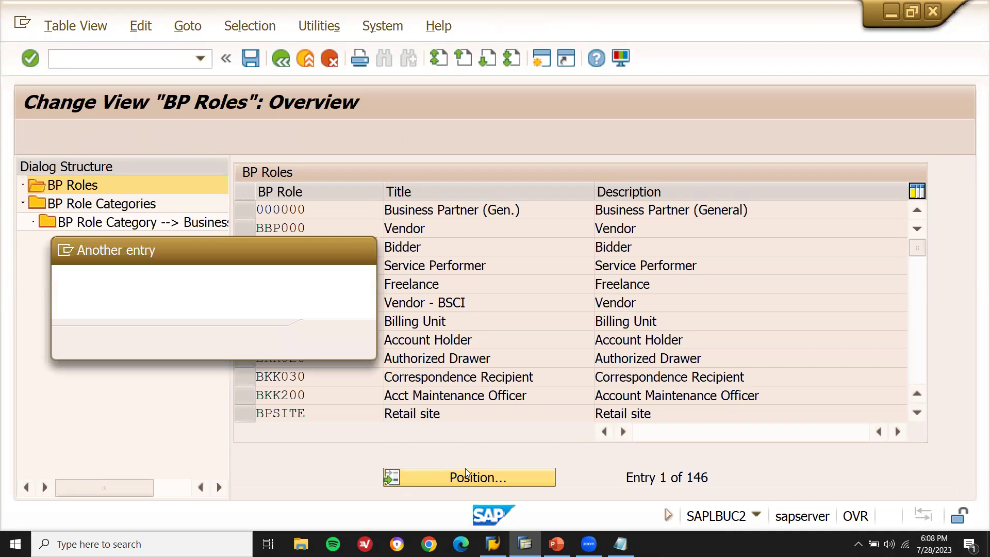
type("Z")
key("Return")
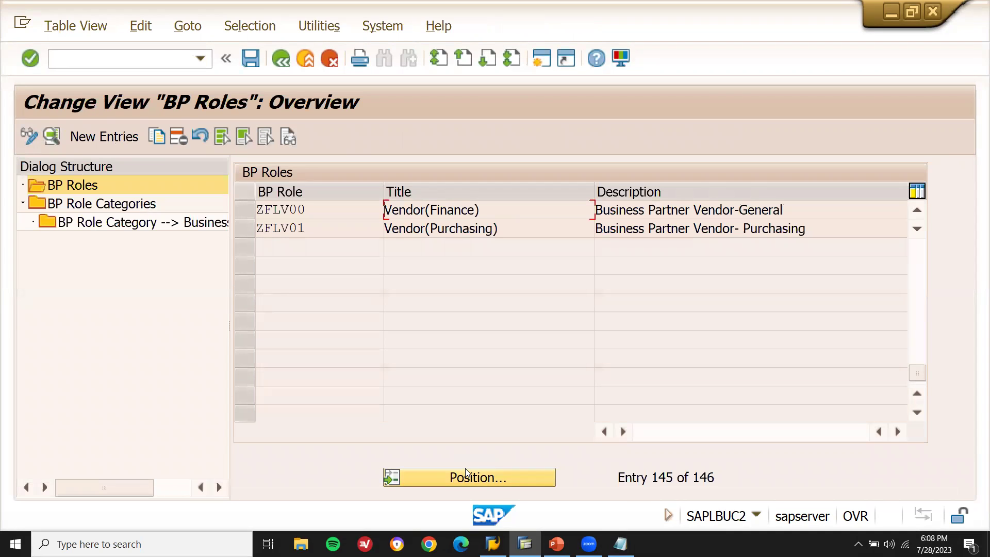
Step: Look at the BP Role Categories overview and its entry positioning, and return to the IMG structure
double_click(133, 204)
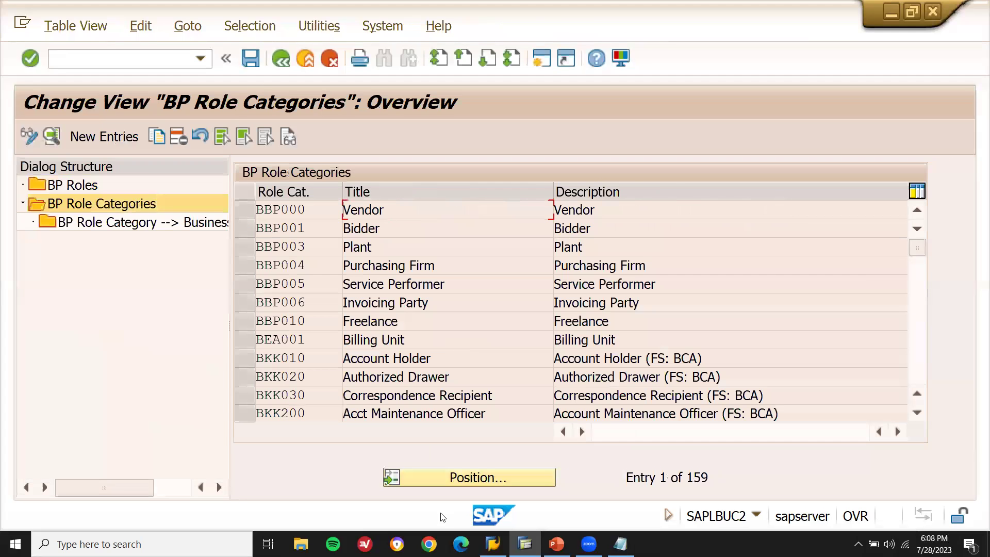
left_click(457, 485)
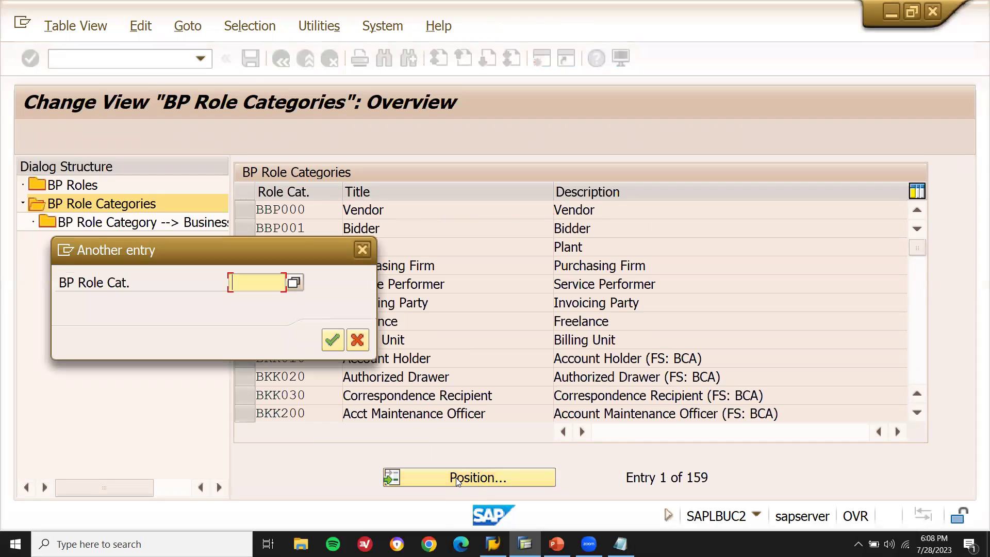
key("Return")
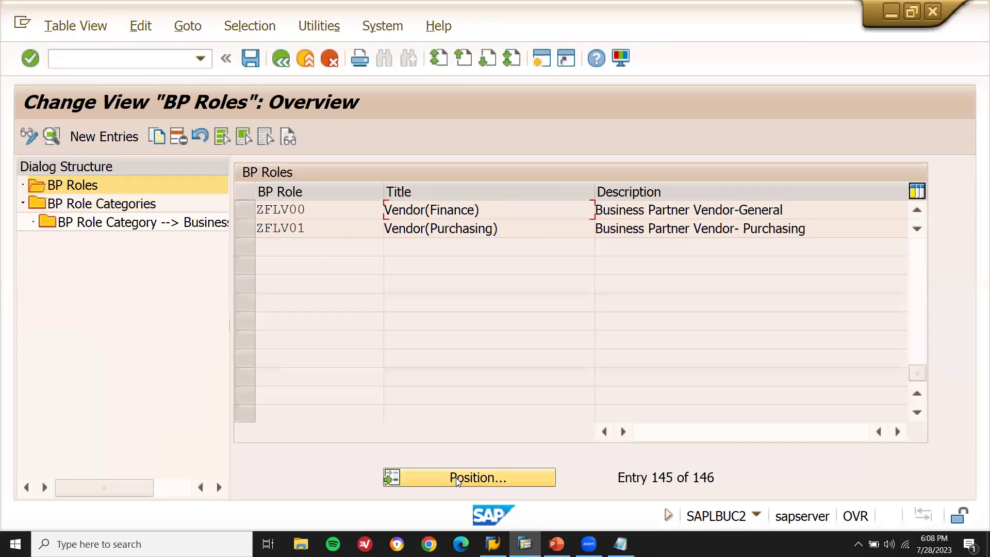
key("F3")
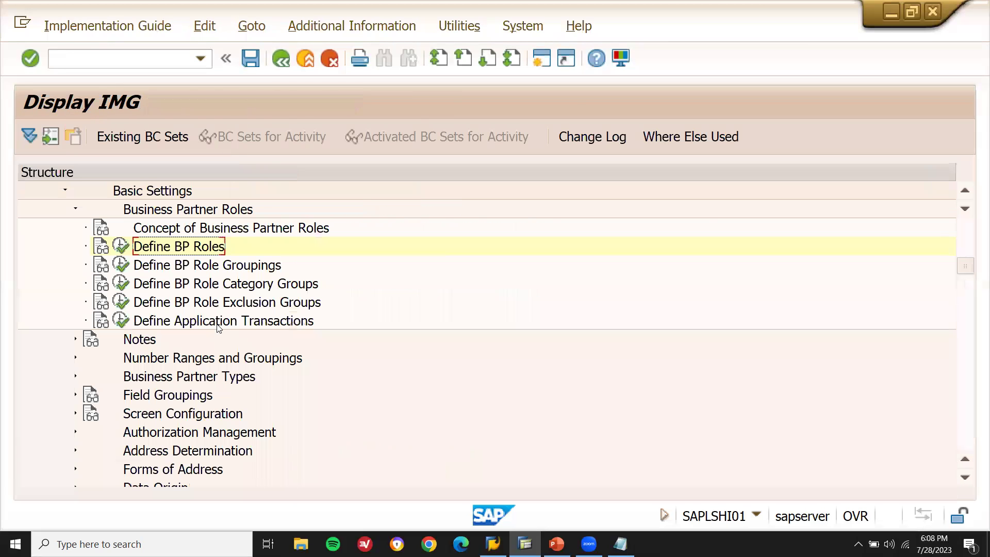
Step: Create a new entry under Define BP Role Groupings with the role grouping key Z0606
left_click(123, 266)
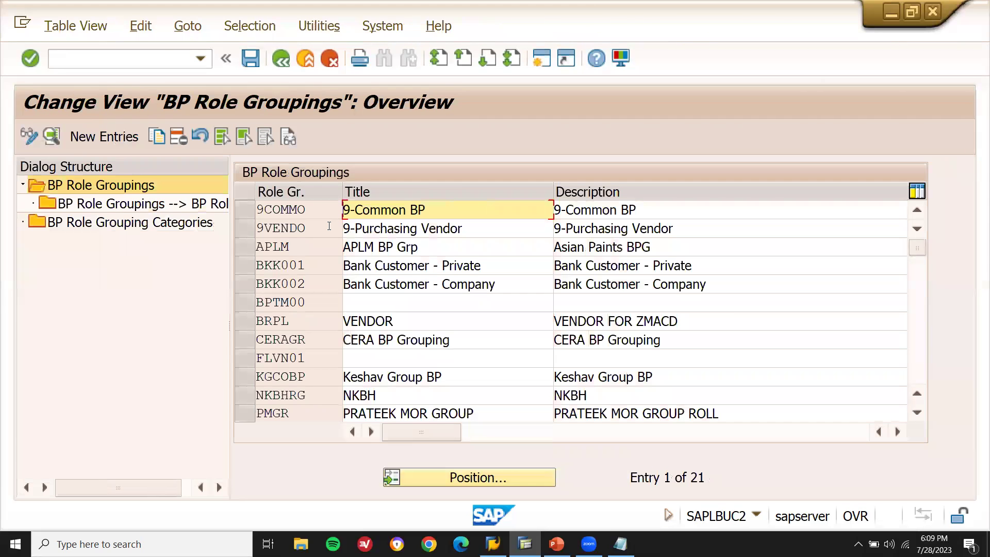
left_click(116, 139)
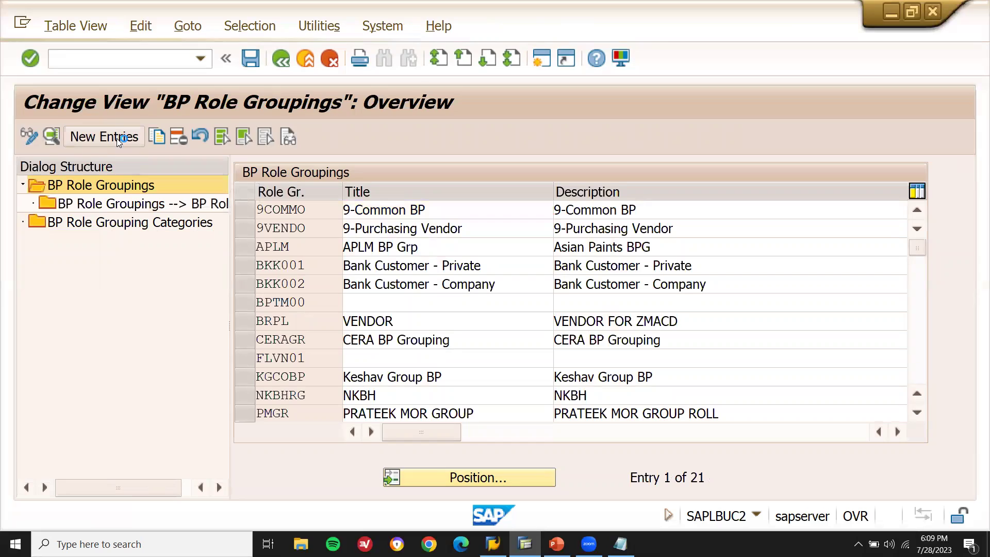
type("Z")
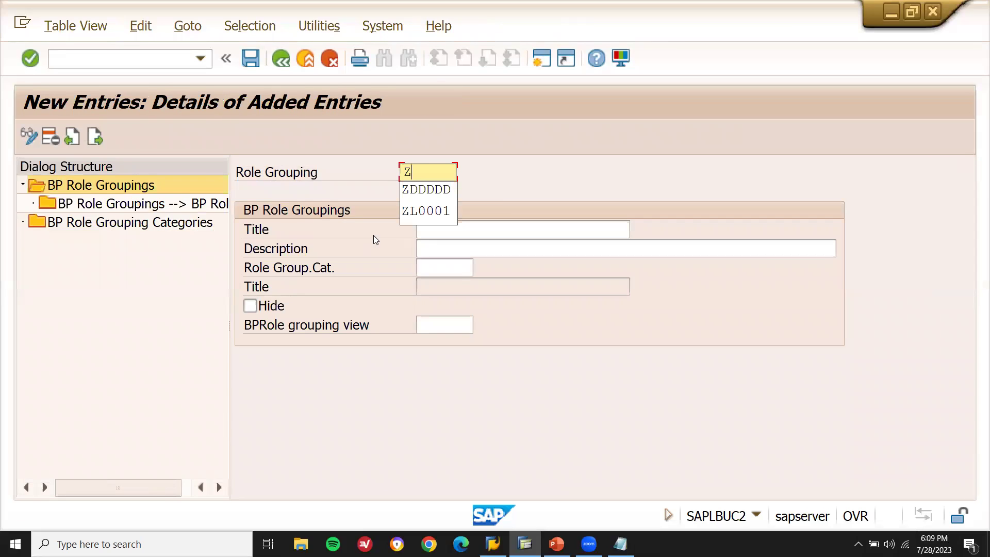
type("0606")
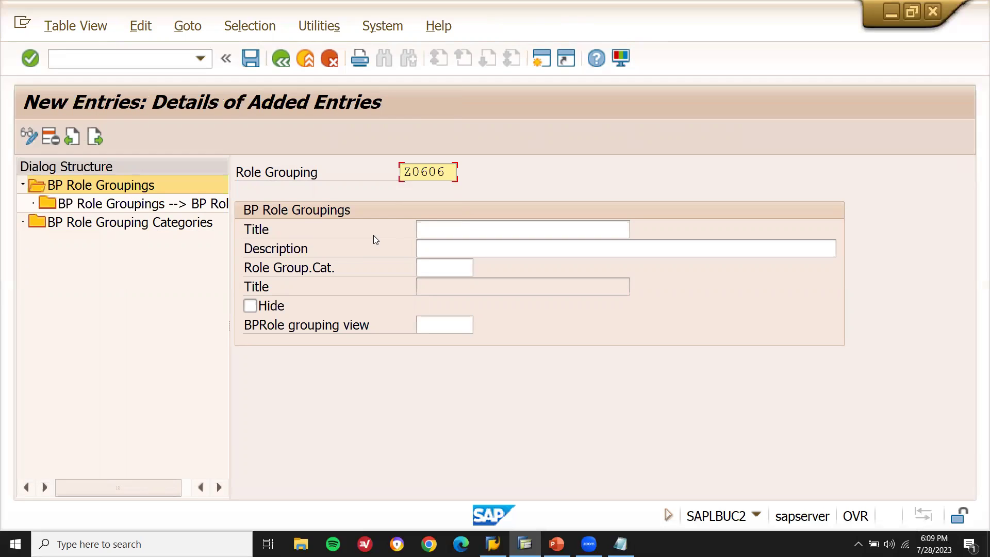
Step: Enter Z0606 BP GROUPING as both the title and the description of the new role grouping
left_click(489, 234)
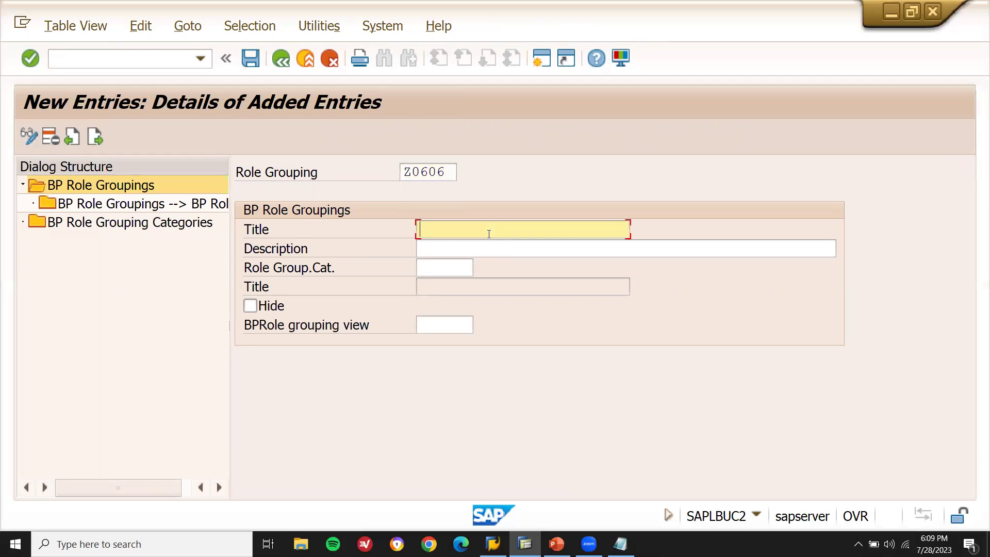
type("Z0606")
type(" BP ")
type("GR")
type("OUP")
key("BackSpace")
type("UPING")
key("Return")
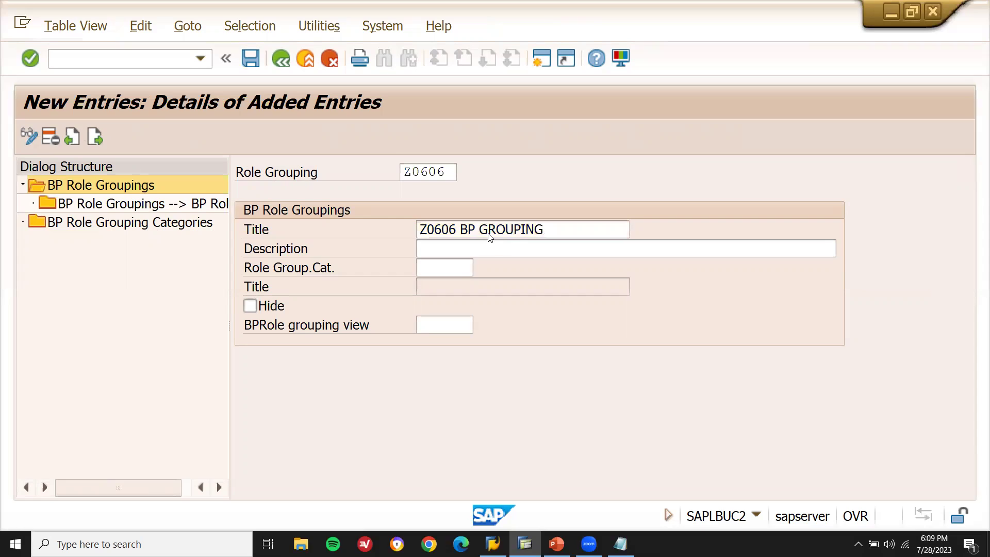
left_click(587, 224)
key("ctrl+c")
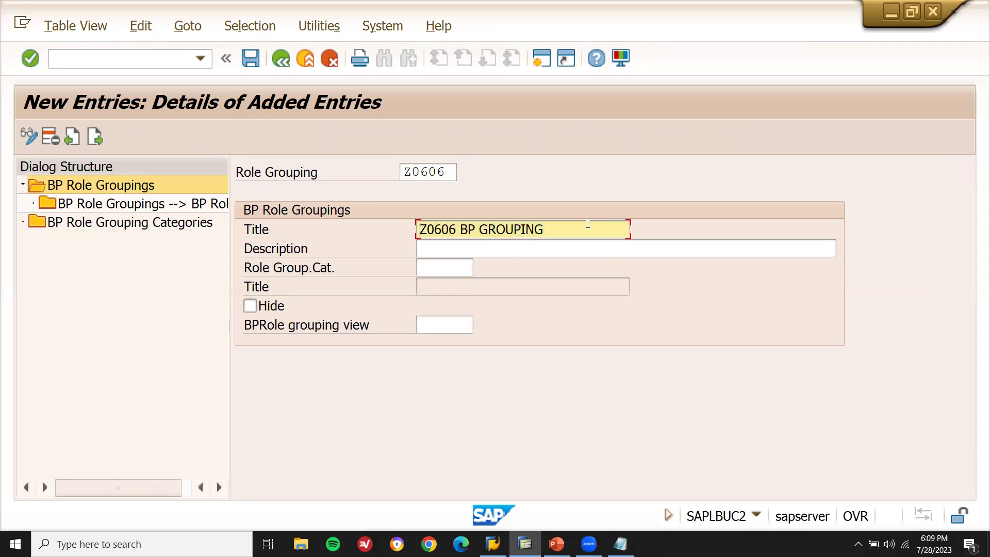
key("Tab")
key("ctrl+v")
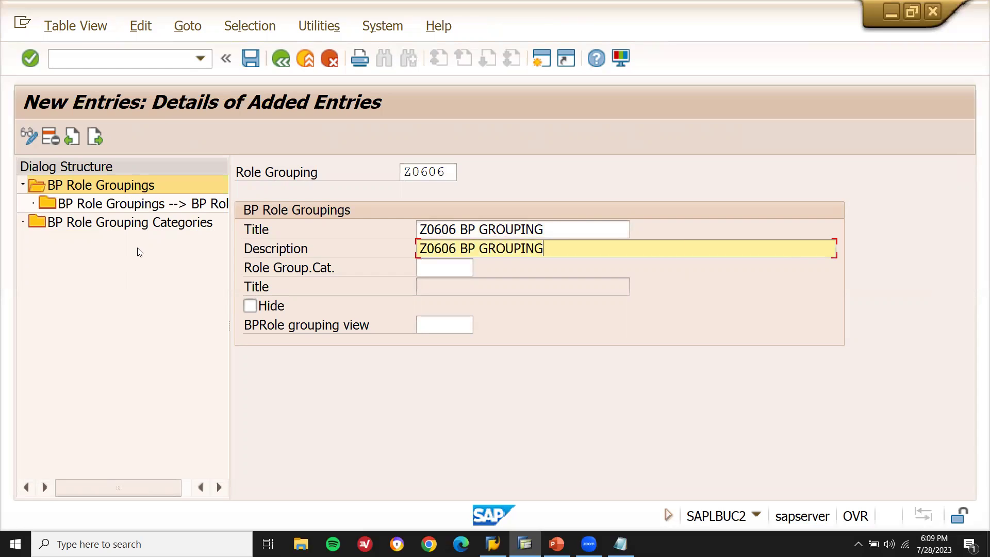
Step: Assign the BP roles FLVN01 and FLVN00 to role grouping Z0606 as new entries
double_click(138, 204)
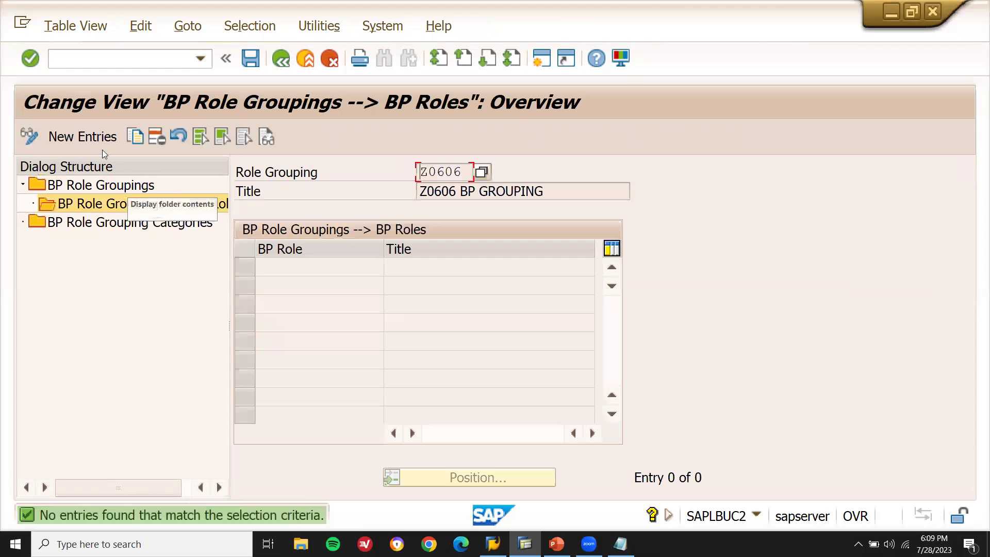
left_click(91, 137)
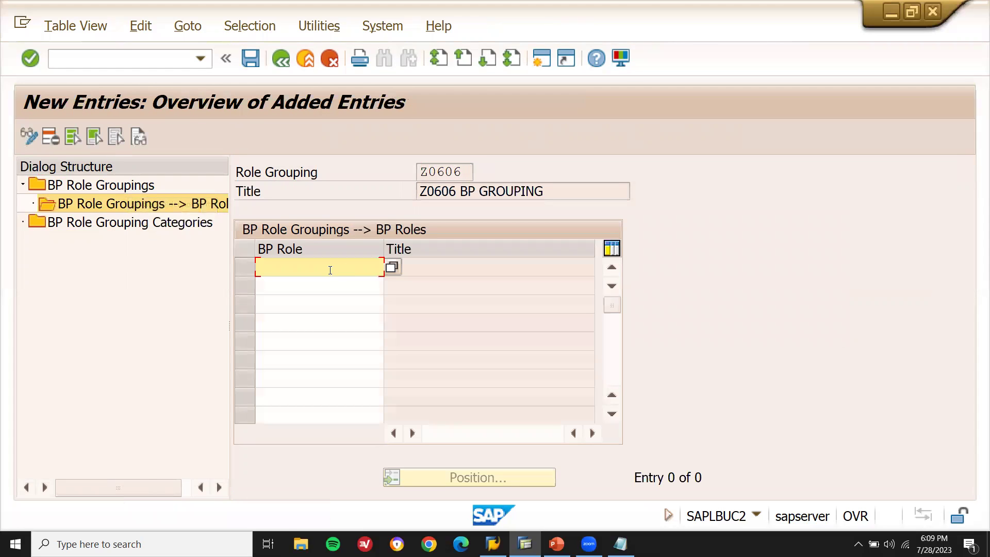
left_click(330, 268)
key("Down")
key("Return")
key("Return")
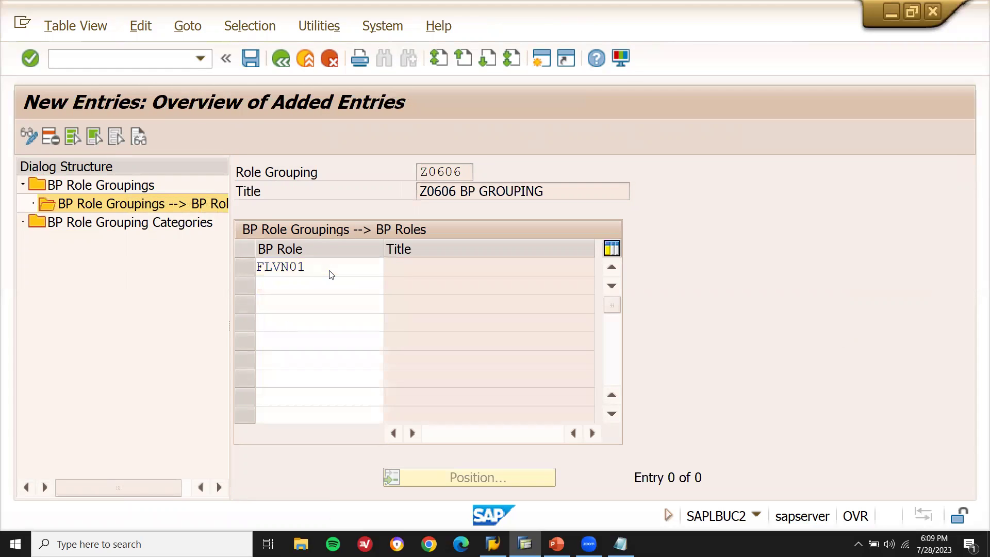
key("Down")
key("Down")
key("Return")
key("Return")
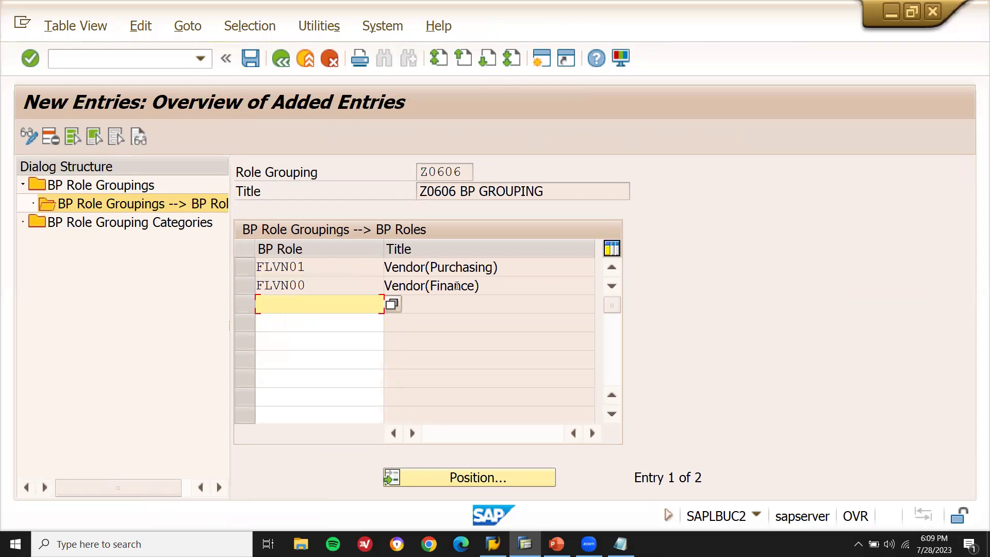
Step: Examine the titles of the BP roles FLVN01 and FLVN00 assigned to role grouping Z0606
left_click_drag(502, 287, 388, 286)
left_click(387, 286)
left_click_drag(509, 271, 387, 271)
left_click(387, 274)
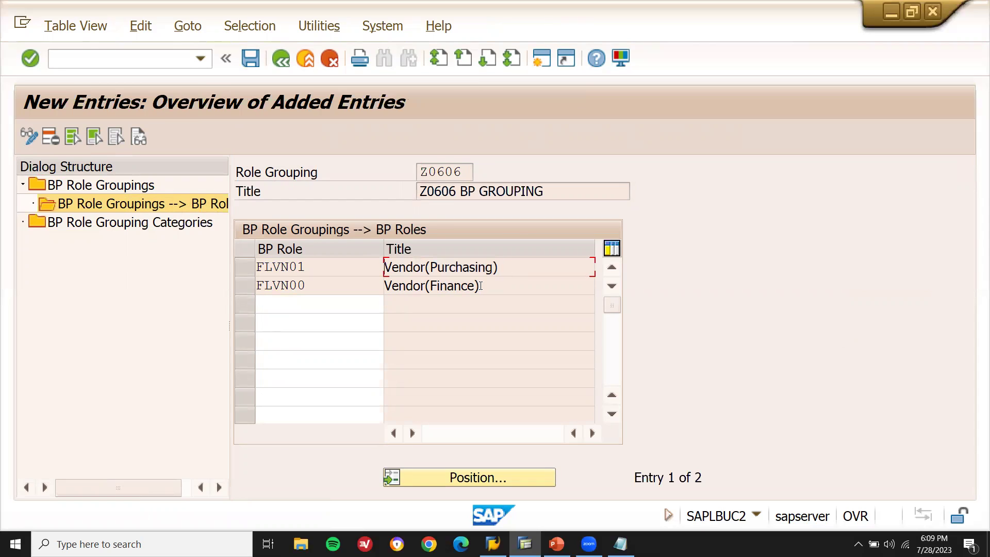
left_click_drag(485, 286, 385, 286)
left_click(386, 287)
left_click_drag(394, 265, 360, 261)
left_click(360, 260)
left_click_drag(486, 285, 384, 285)
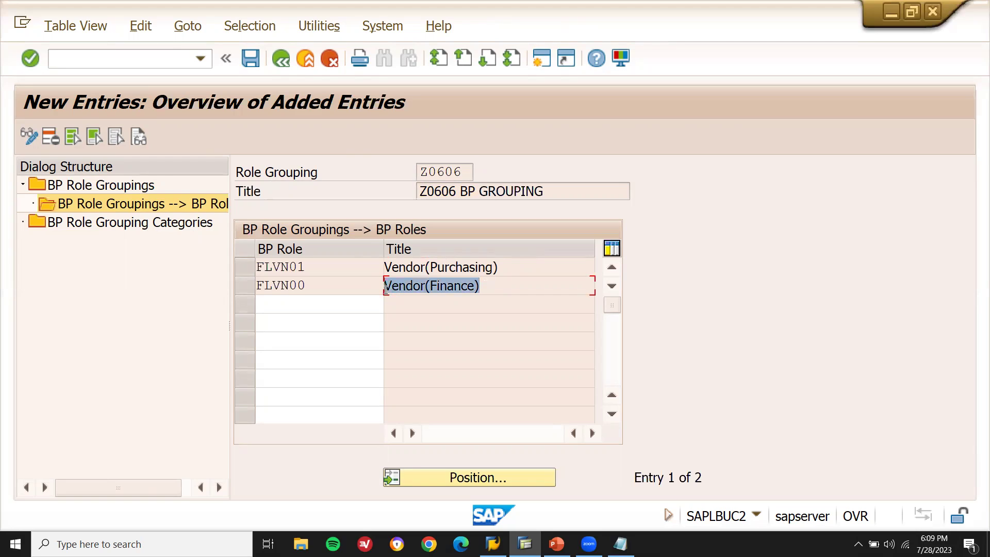
left_click(386, 285)
left_click_drag(512, 272, 386, 273)
left_click(387, 274)
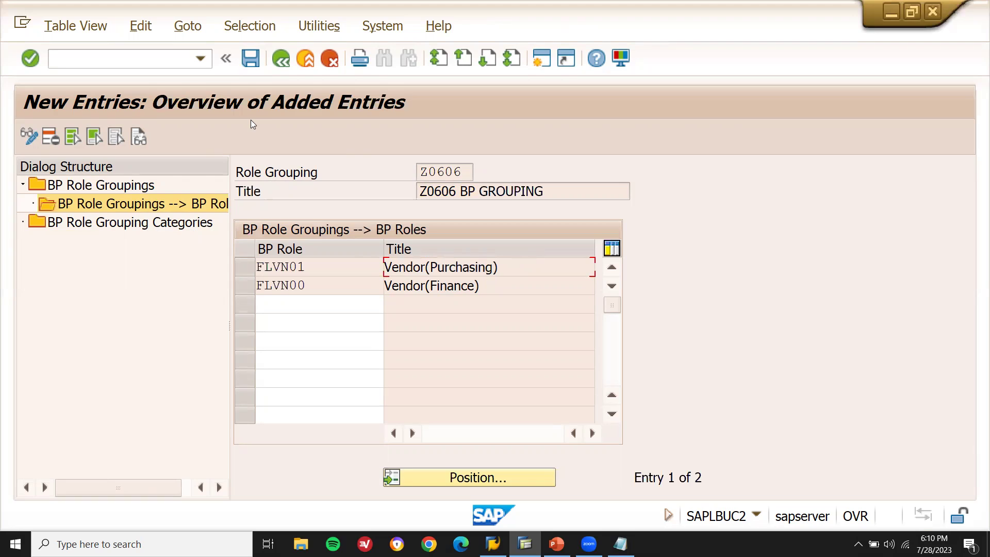
Step: Save the Z0606 role grouping and its role assignments to the proposed customizing request
left_click(249, 59)
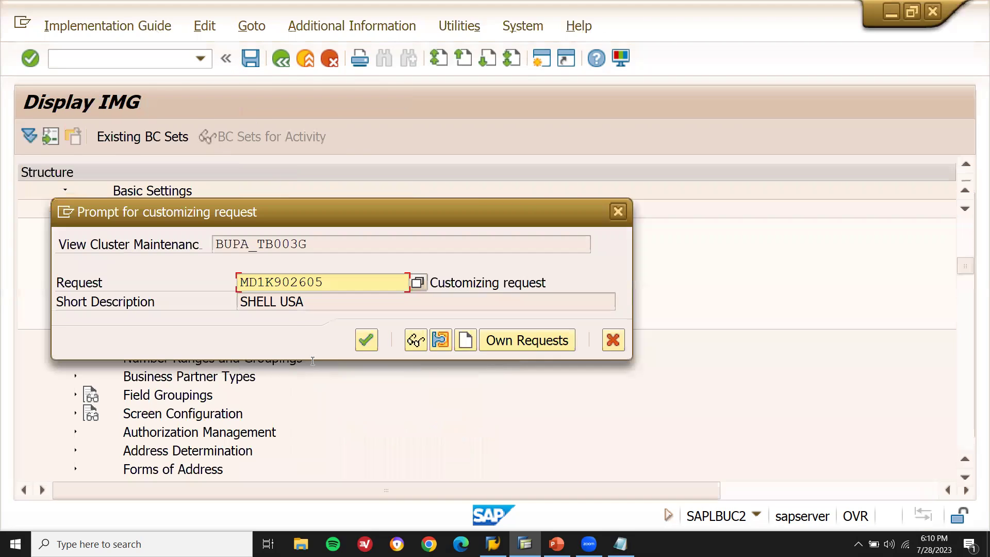
left_click(366, 340)
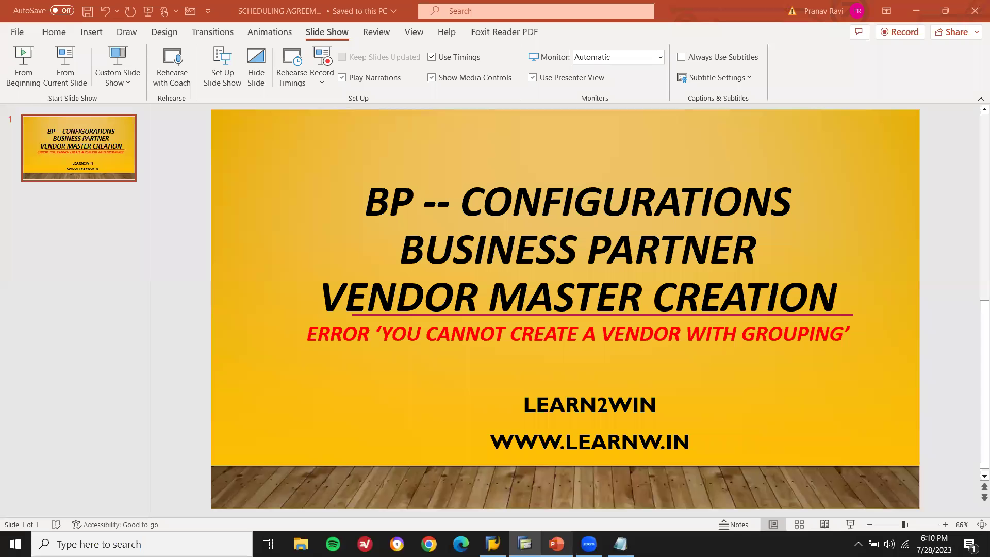
Step: Highlight the error text YOU CANNOT CREATE A VENDOR WITH GROUPING on the PowerPoint slide, and switch back to SAP
triple_click(543, 331)
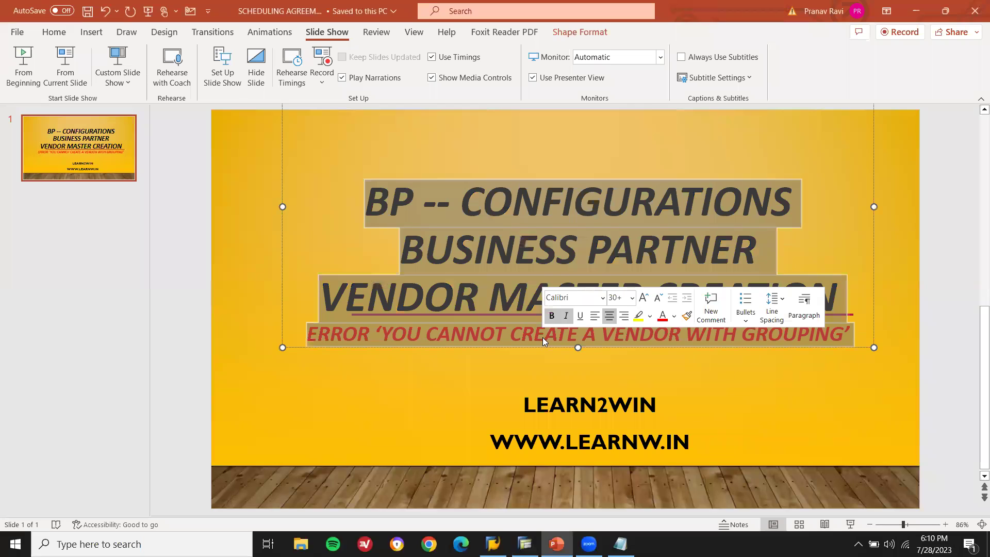
left_click(542, 337)
left_click_drag(391, 332, 841, 336)
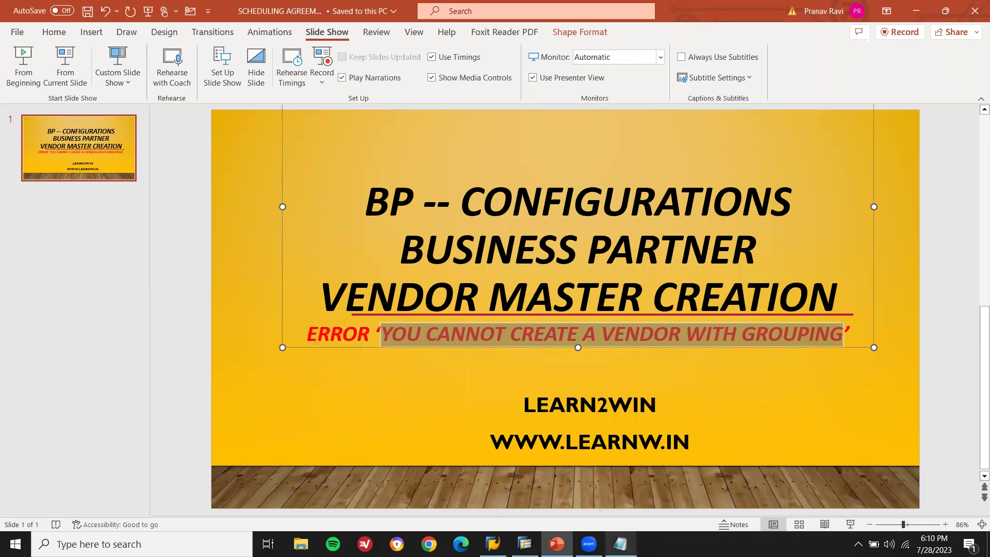
left_click(525, 543)
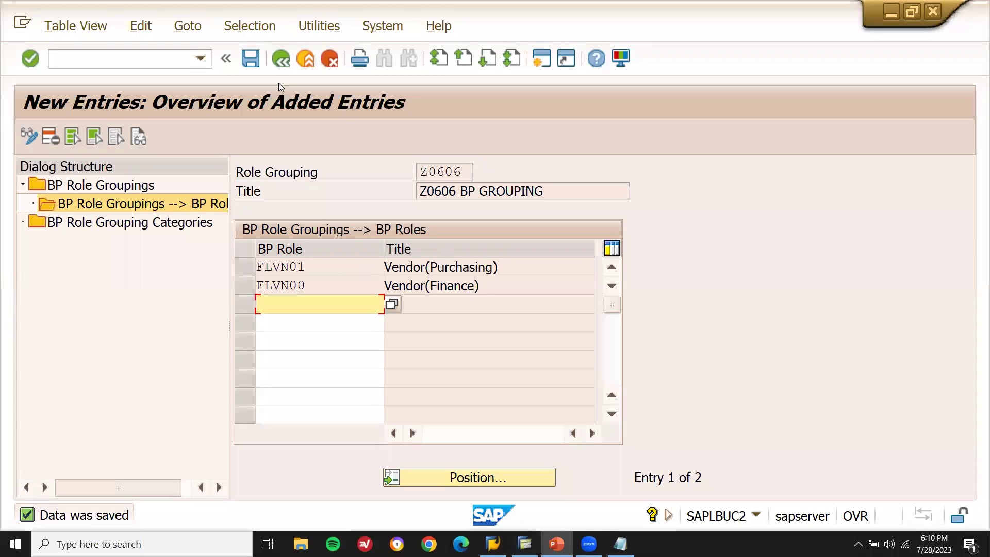
Step: Exit the role grouping maintenance and start creating a person in transaction BP in a new SAP session
left_click(314, 61)
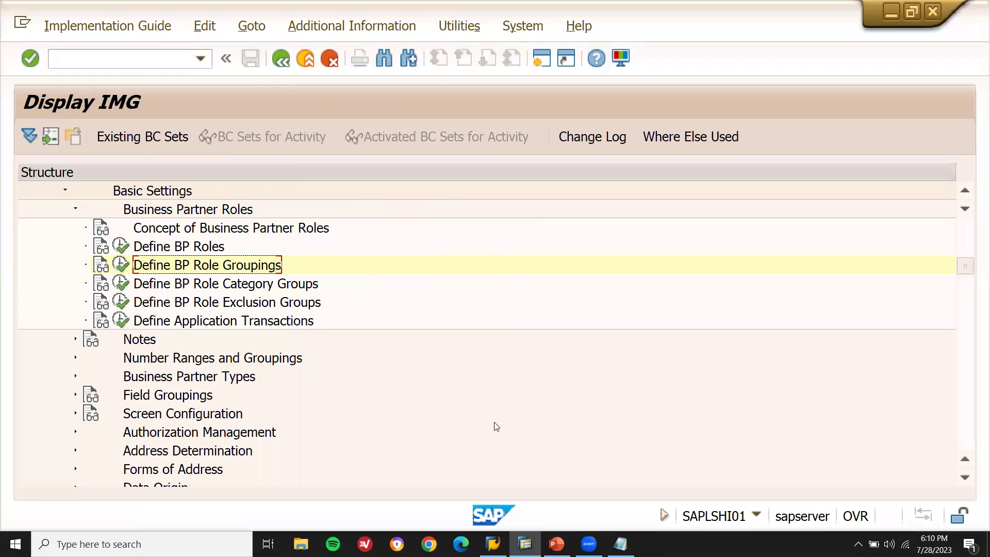
left_click(542, 60)
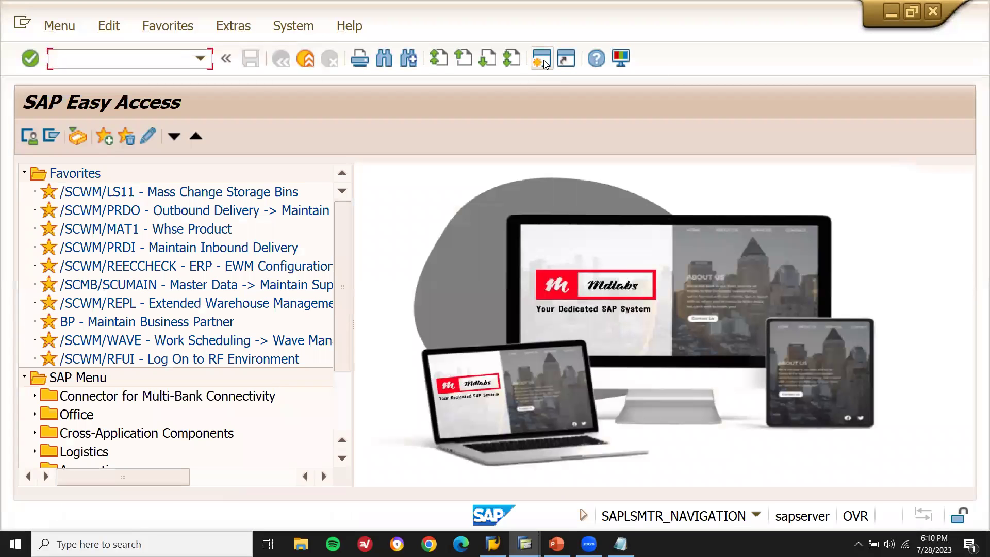
type("BP")
key("Return")
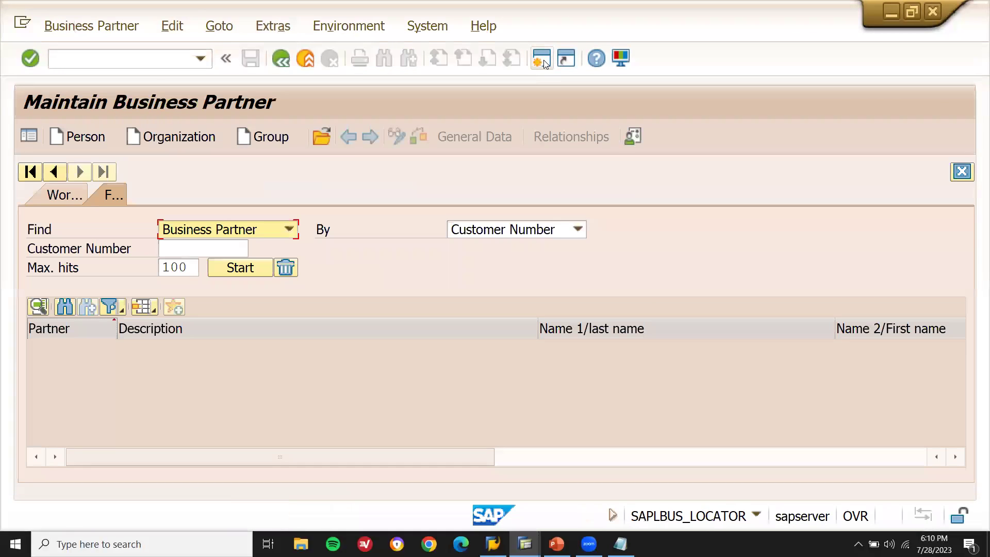
left_click(96, 138)
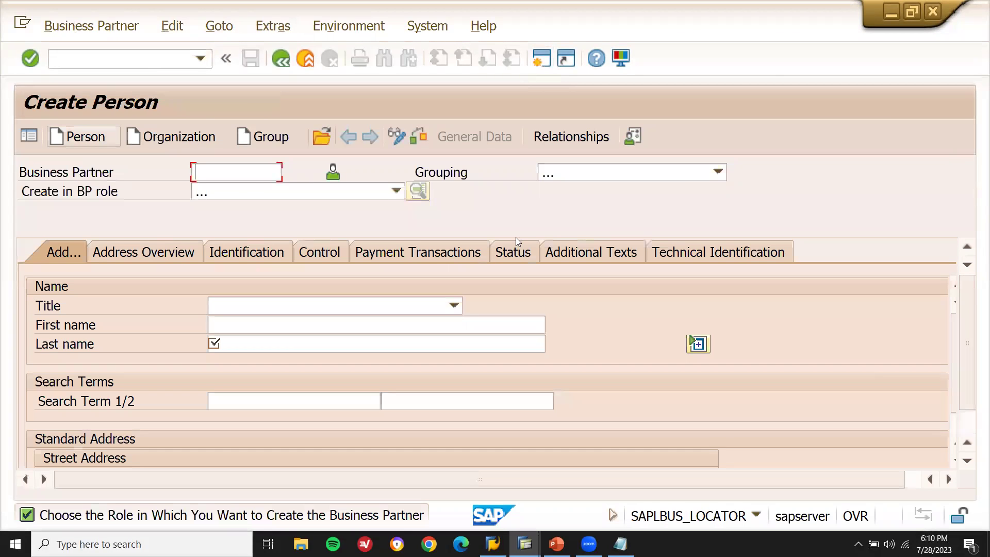
Step: Browse the Grouping choices for the new person at the entries starting with Z
left_click(603, 181)
key("z")
key("Down")
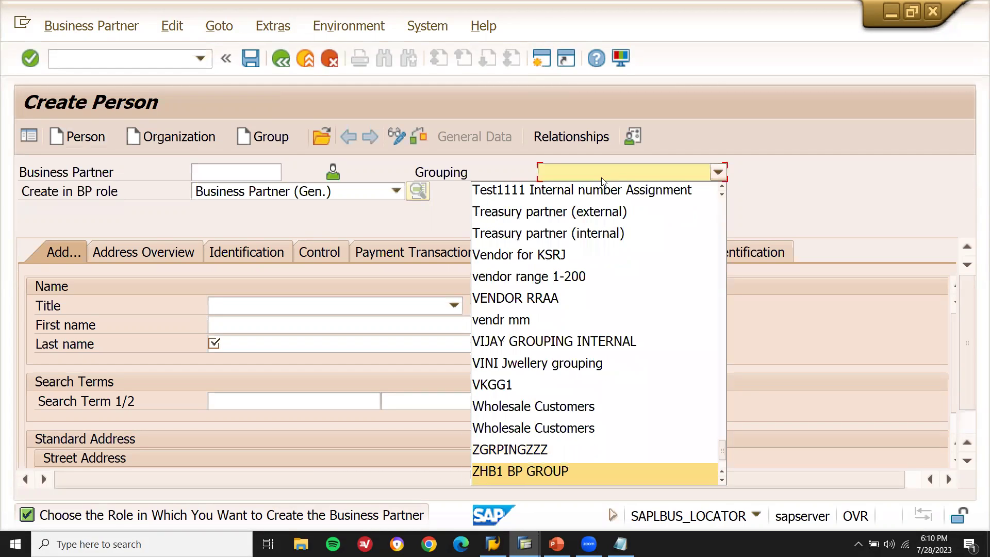
key("Up")
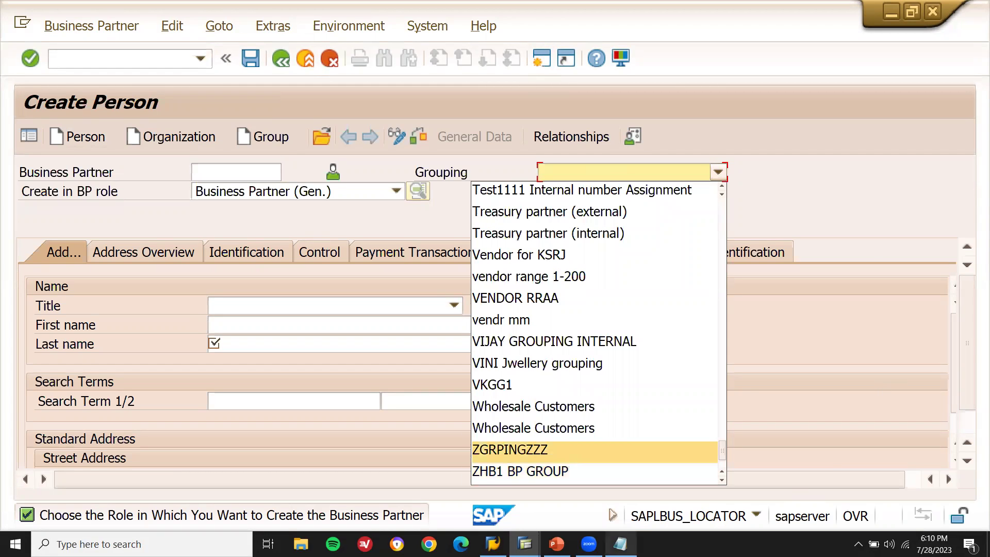
Step: Check the grouping name noted in Notepad, and set the new person's Grouping to ZGRPINGZZZ in SAP
left_click(620, 544)
double_click(605, 136)
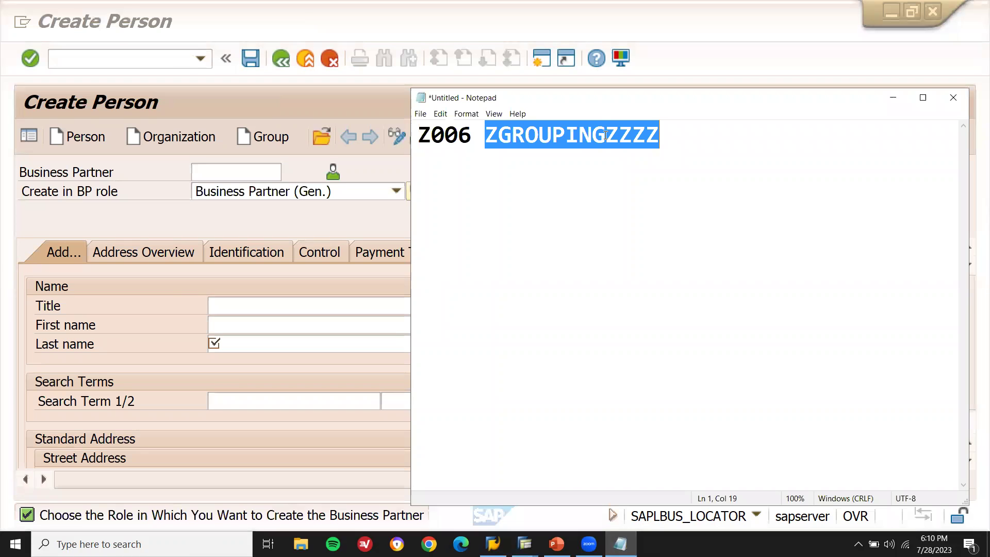
left_click(620, 543)
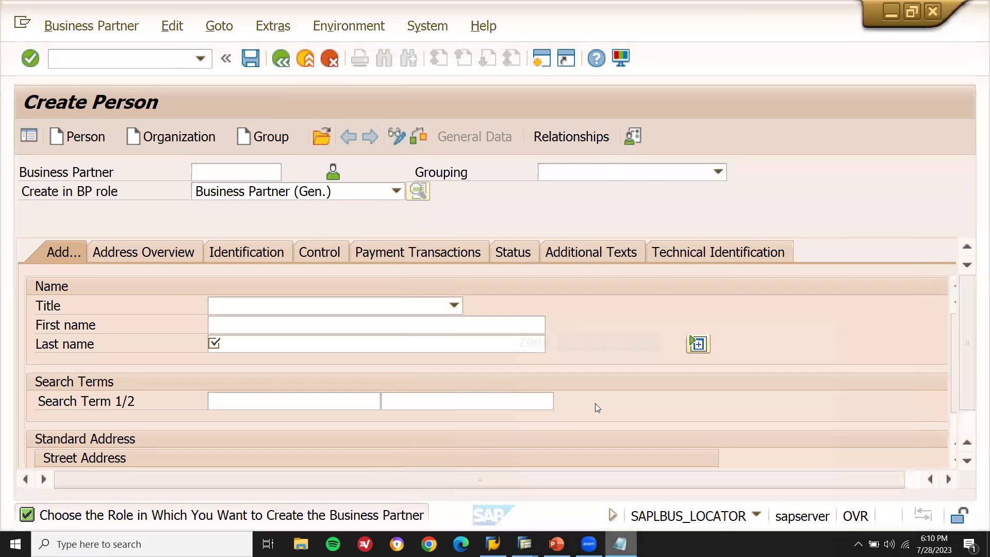
left_click(649, 175)
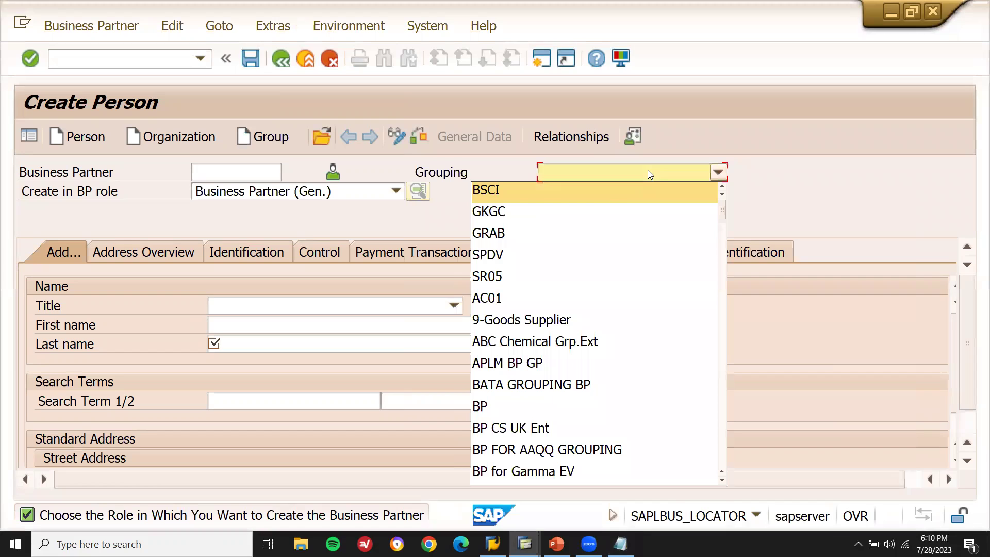
key("z")
key("Return")
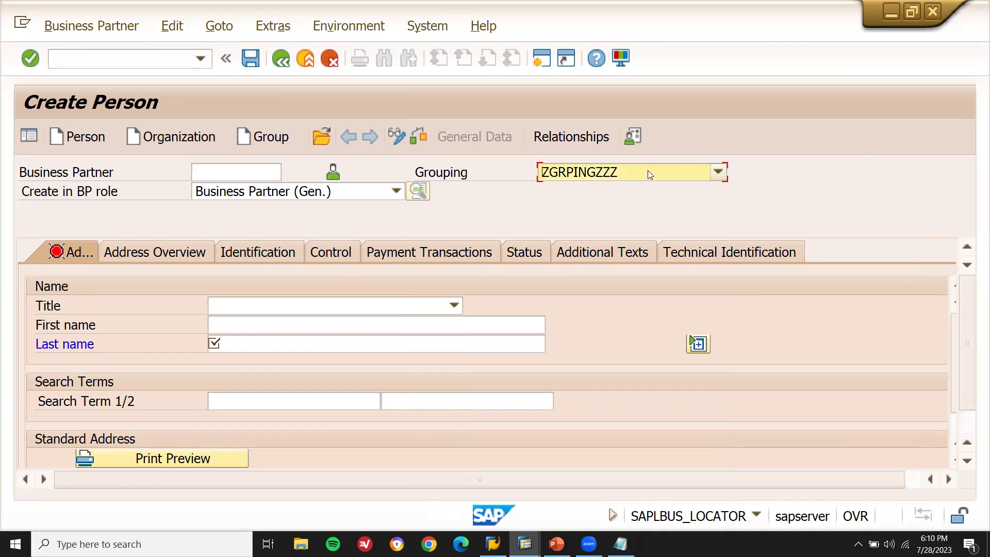
Step: Enter LEARN2WIN INDIA as the last name and save the new business partner
left_click(256, 348)
type("LEA")
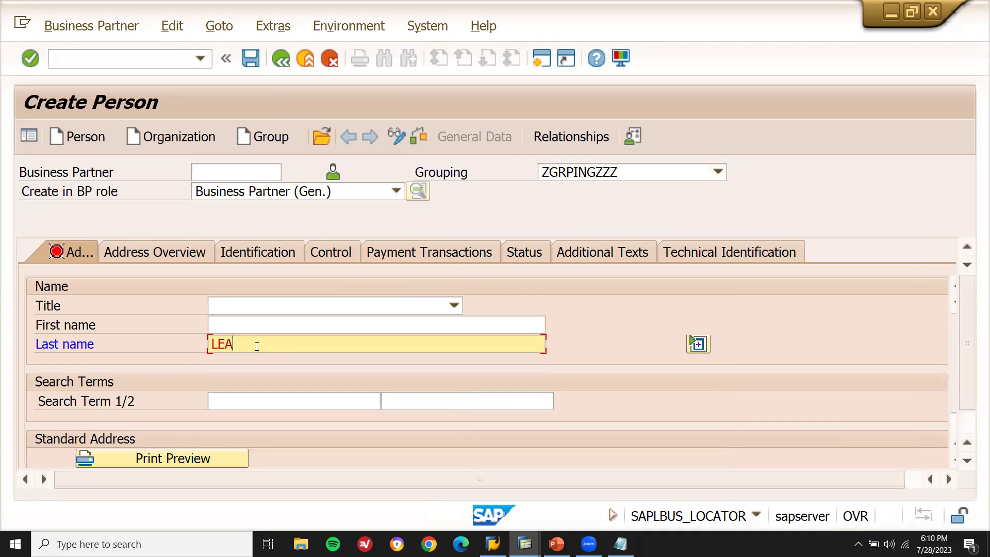
type("RN2WIN INDIA")
key("Return")
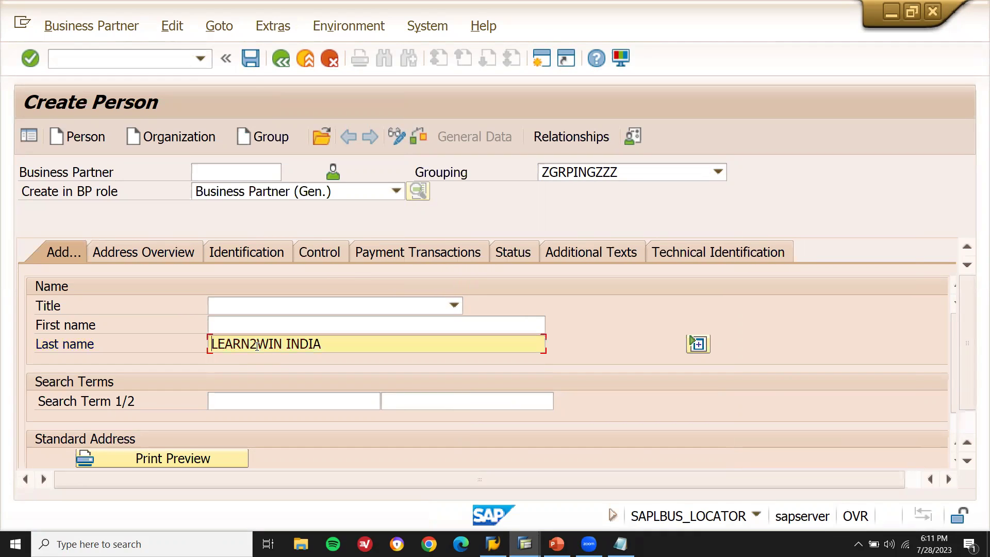
left_click(249, 59)
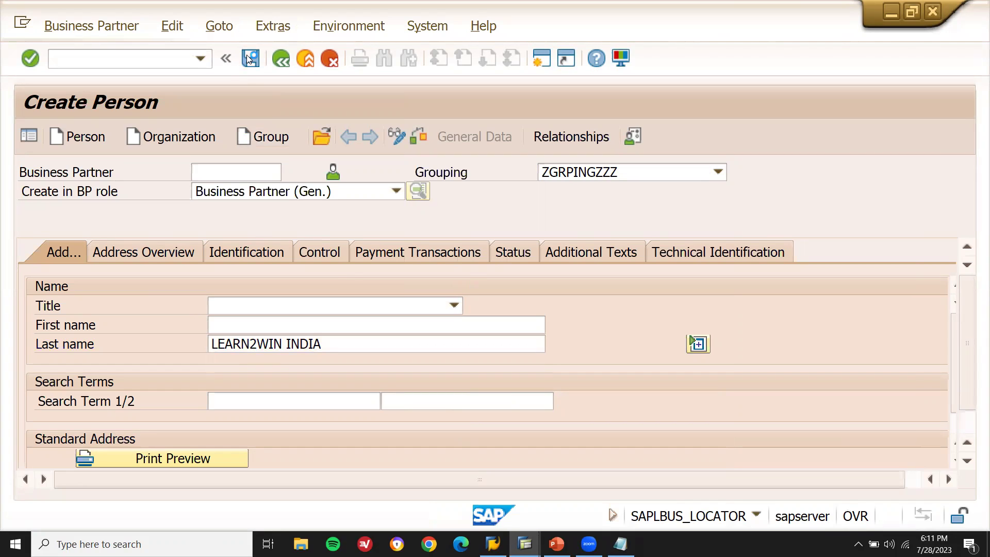
Step: Switch the saved business partner to change mode and set its BP role to Z0606 BP GROUPING
left_click(397, 141)
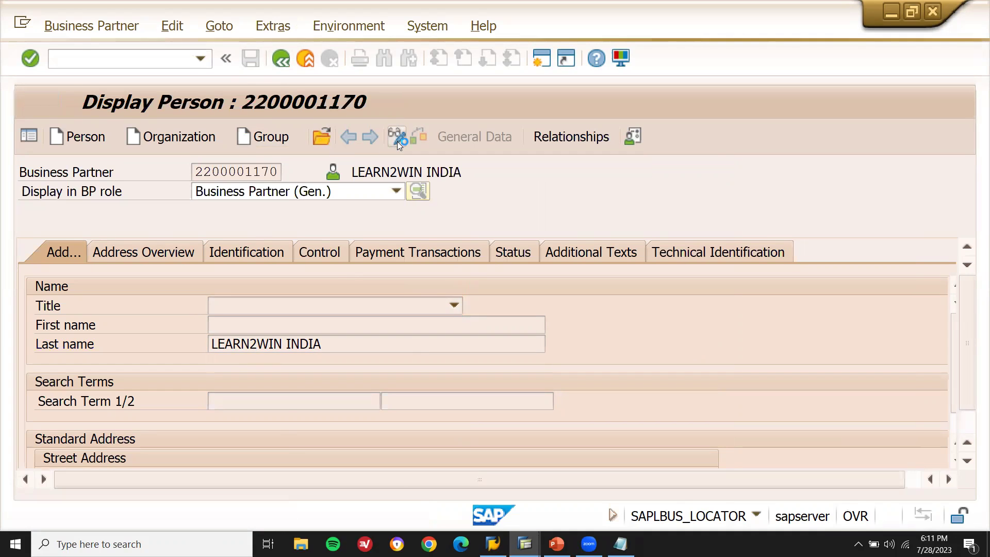
left_click(360, 195)
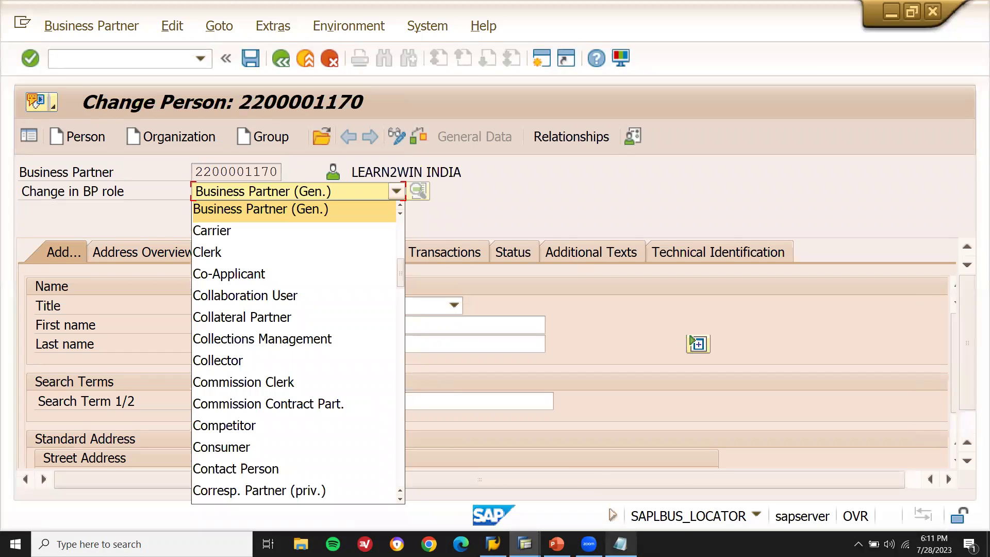
left_click(620, 544)
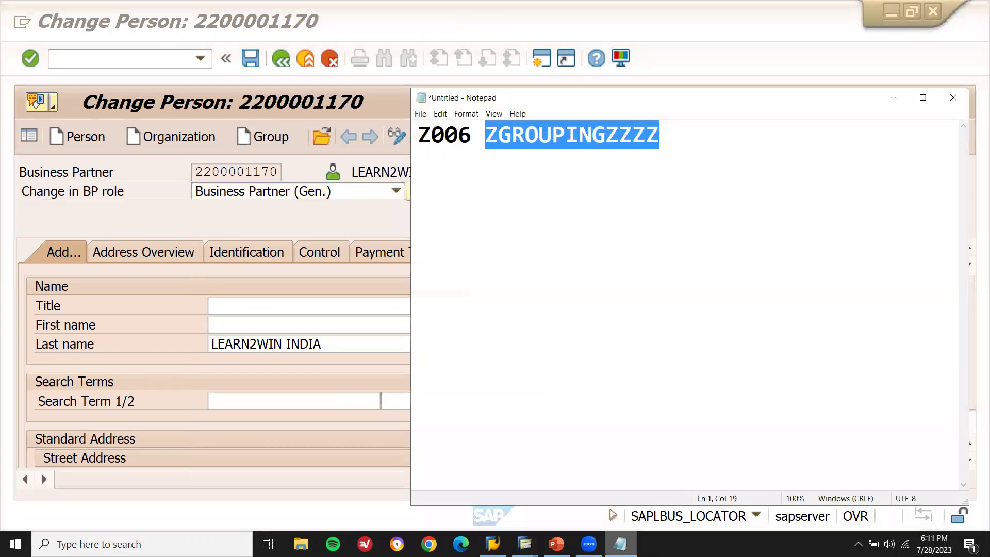
left_click(338, 213)
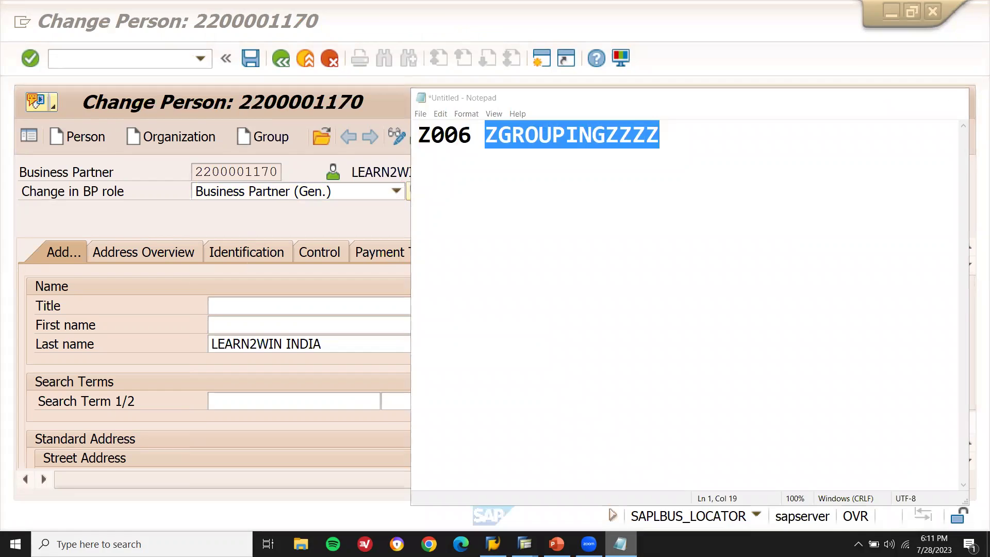
left_click(343, 192)
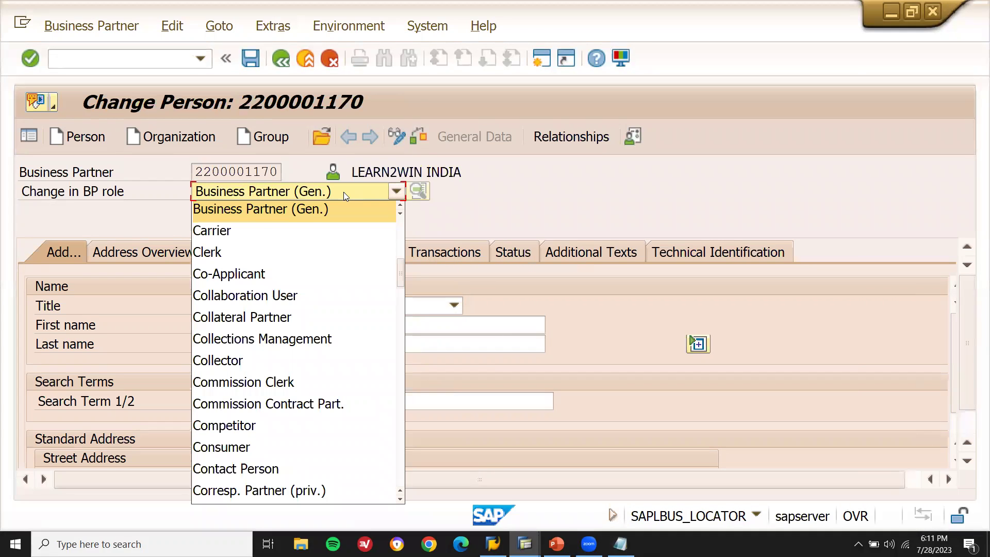
key("z")
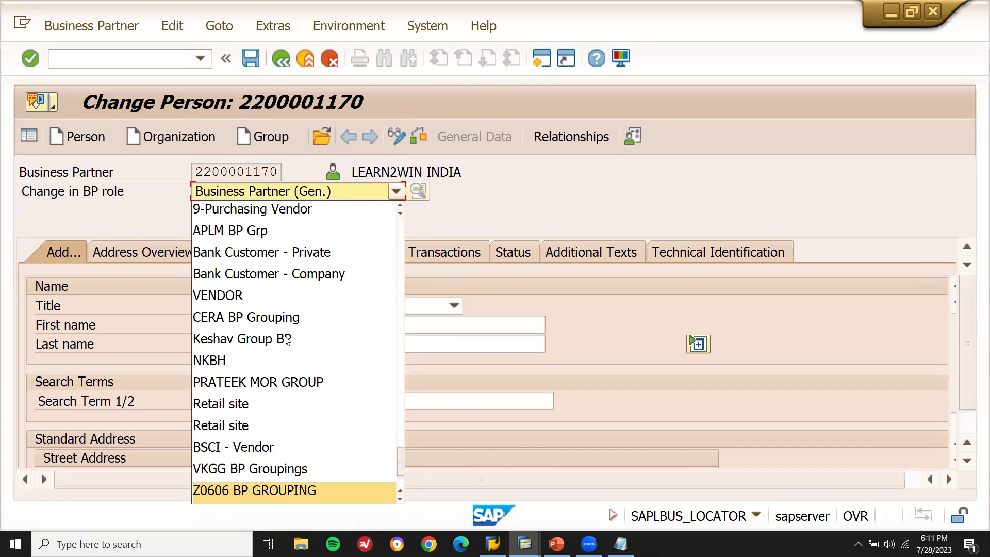
left_click(251, 490)
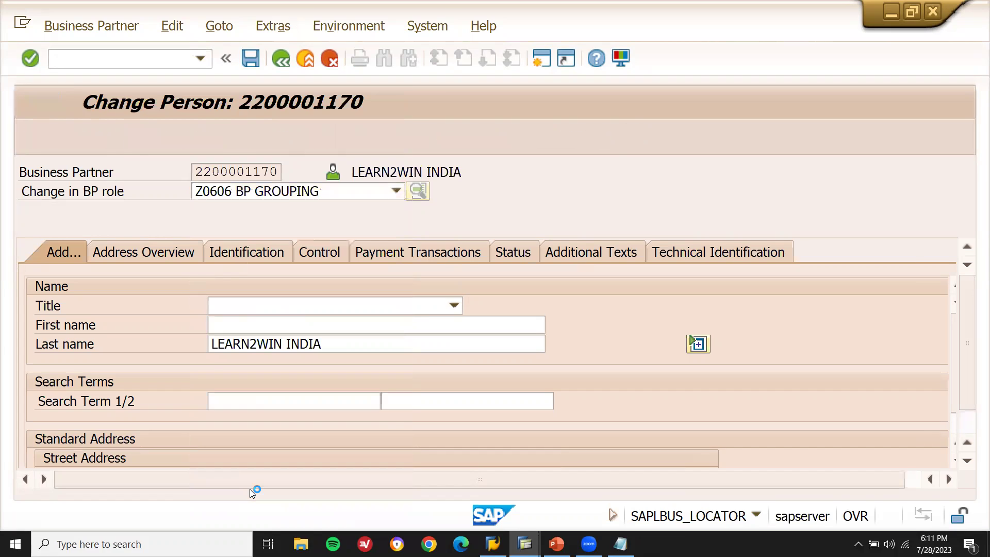
Step: Enter first name LEARN2WIN INDIA P LTD, correspondence language EN and search term LEARN2WIN for the business partner
left_click(253, 322)
type("LEARN")
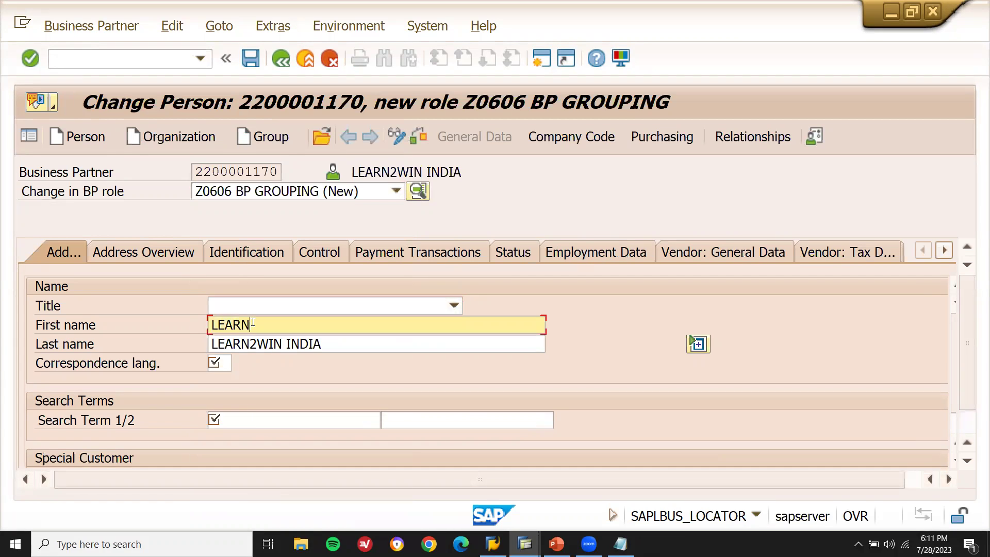
type("2WIN INDIA P LTD")
key("Tab")
key("Tab")
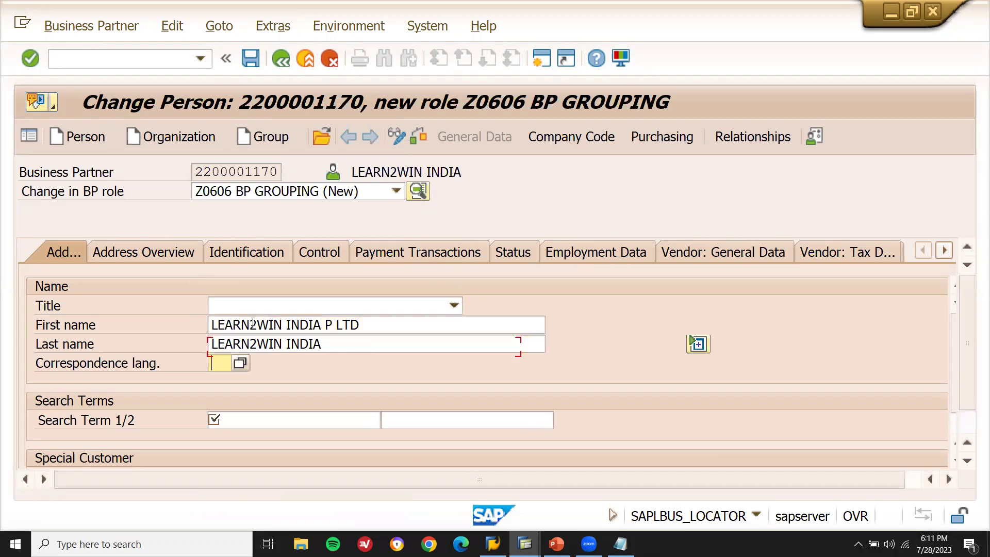
type("EN")
key("Tab")
type("LEARN2WI")
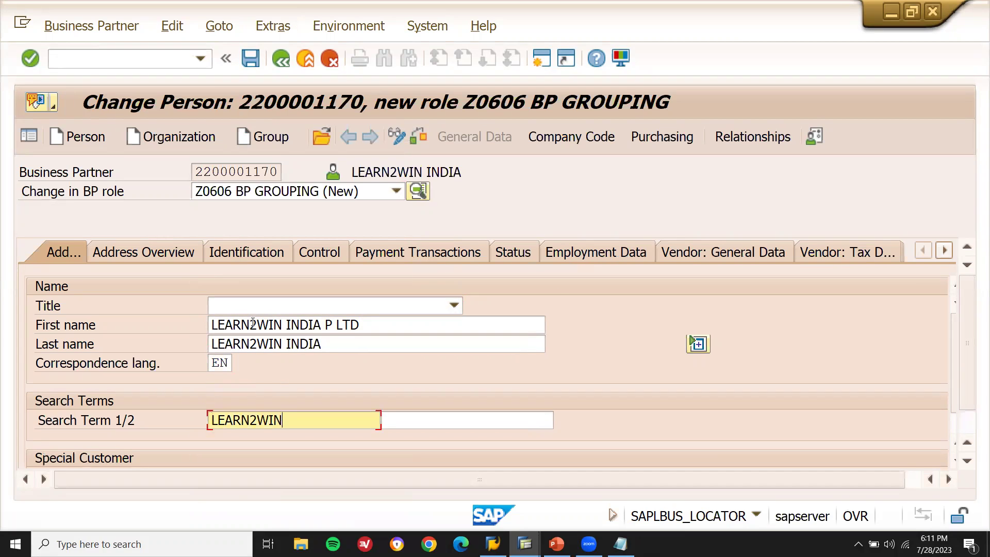
Step: Fill in the postal code and city of the business partner's standard address from the previously used entries
scroll(971, 365, "down", 2)
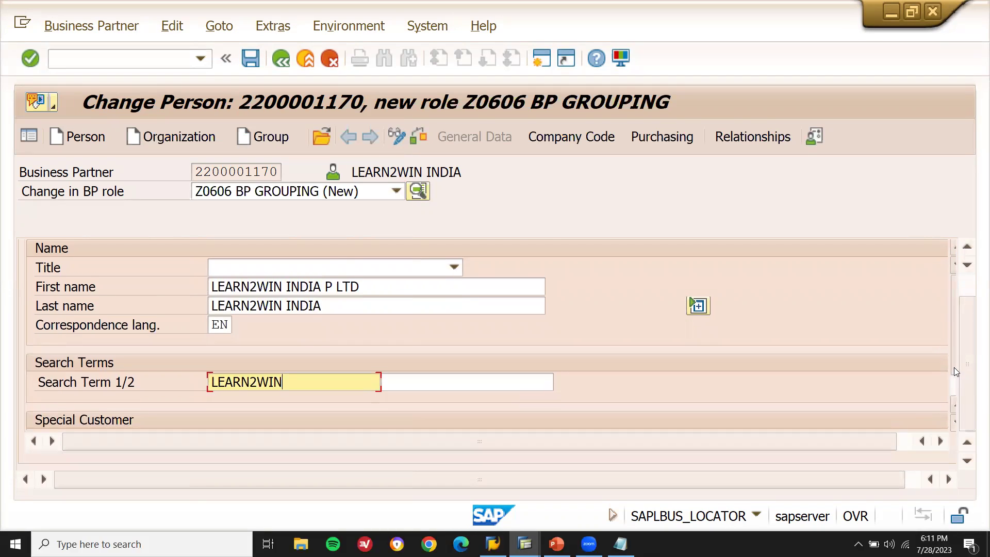
scroll(953, 367, "down", 2)
key("Tab")
key("Tab")
key("Tab")
key("Tab")
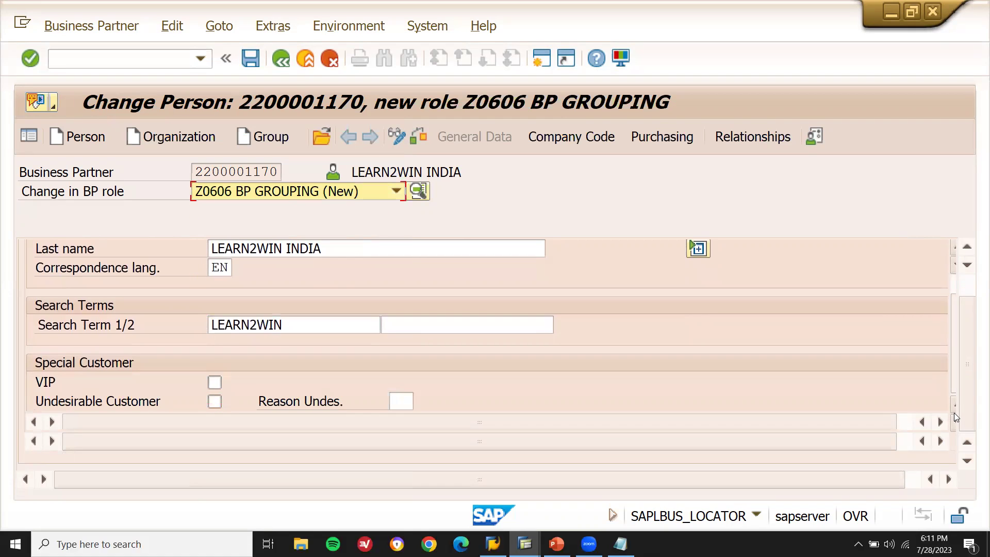
key("Return")
key("Tab")
key("Tab")
key("Tab")
key("Tab")
key("Tab")
key("Tab")
key("Tab")
key("Tab")
key("Tab")
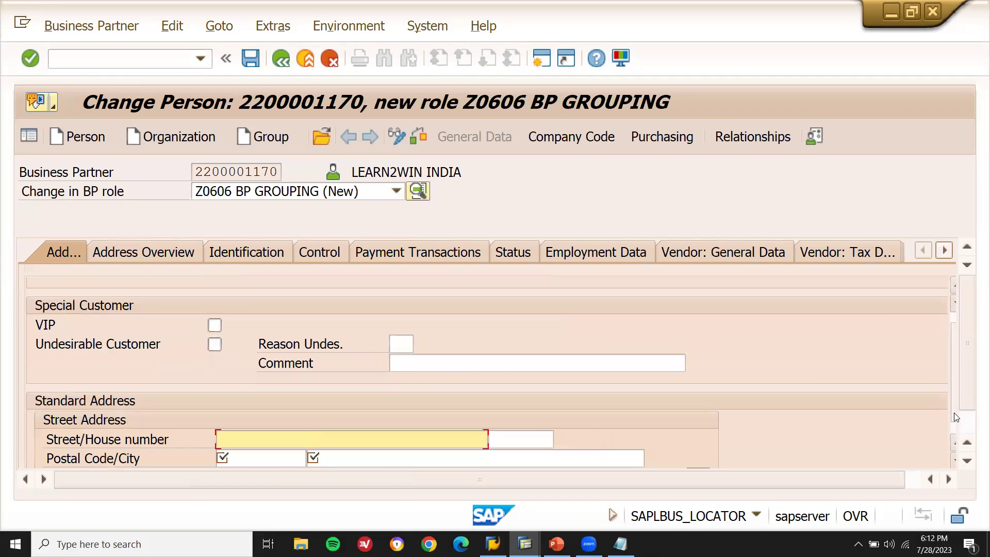
key("Tab")
key("Tab")
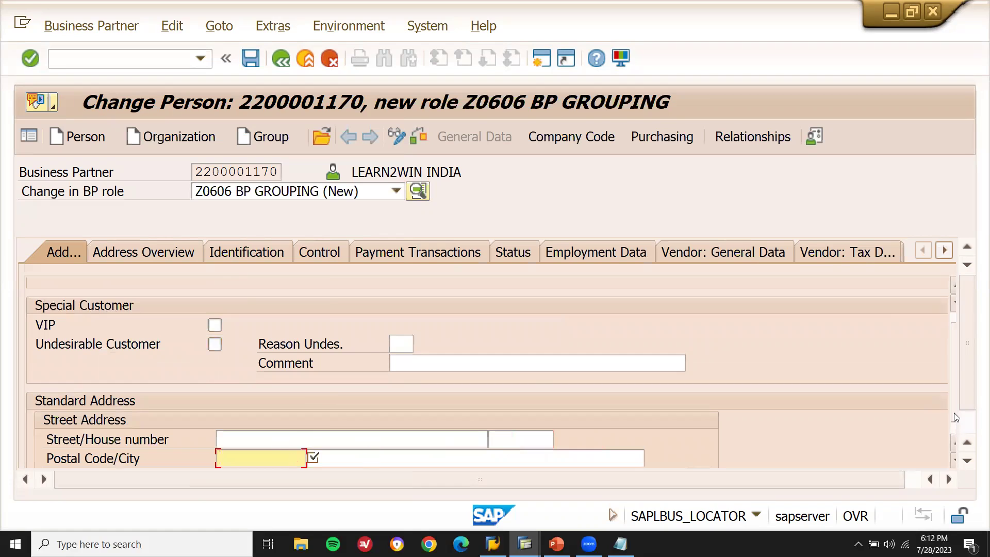
type("6")
key("Down")
key("Return")
key("Tab")
key("Down")
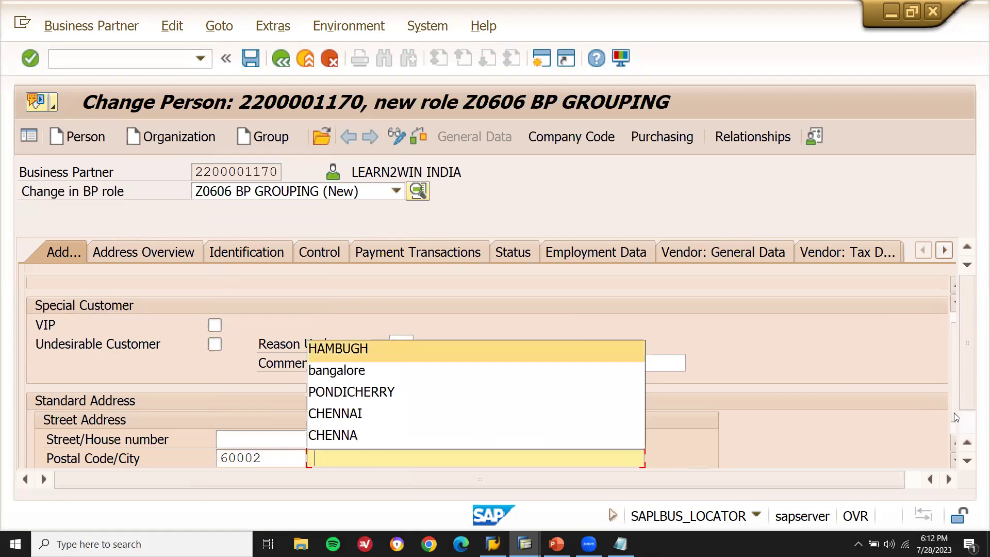
key("Return")
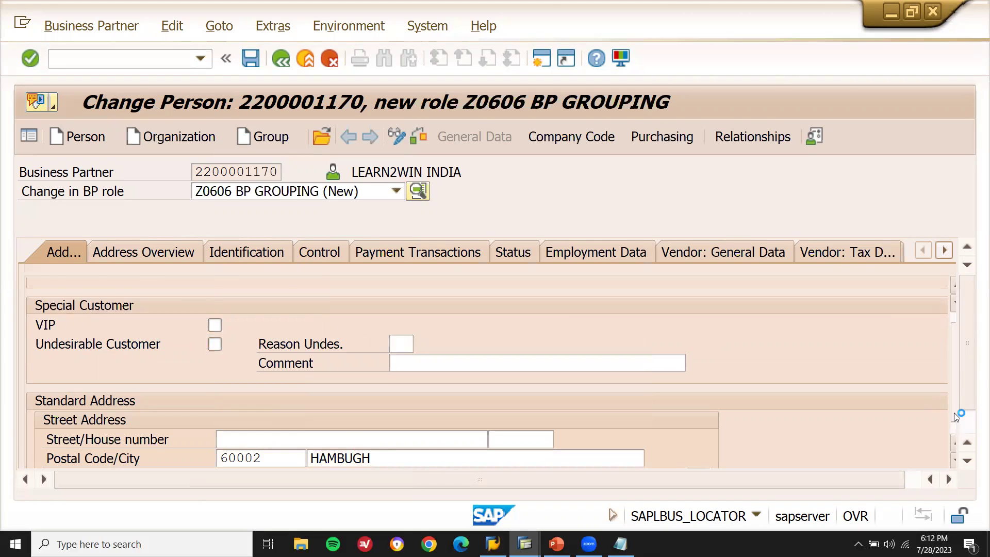
Step: Set the standard address's country to DE and save the business partner with the Z0606 role
key("Down")
key("Down")
key("Up")
key("Return")
key("Return")
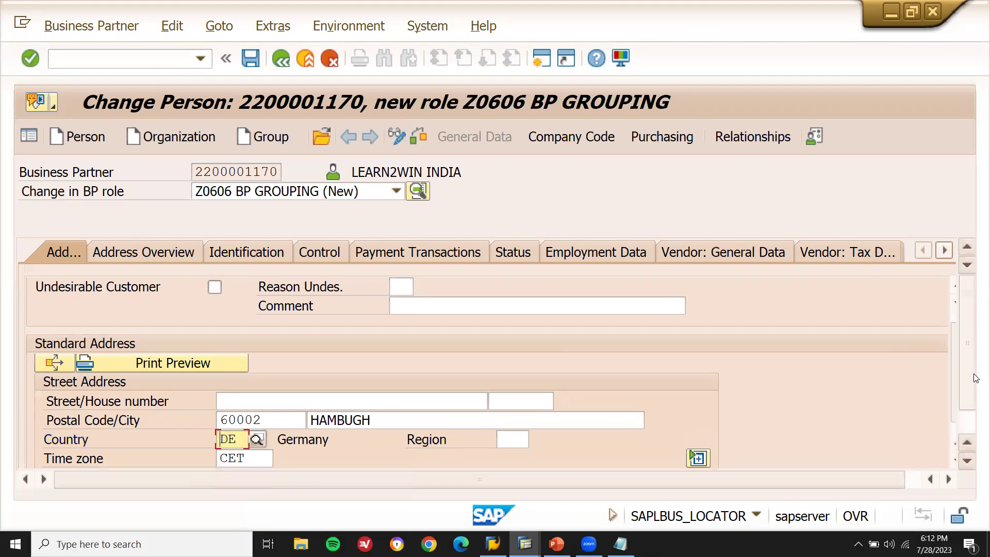
left_click(251, 62)
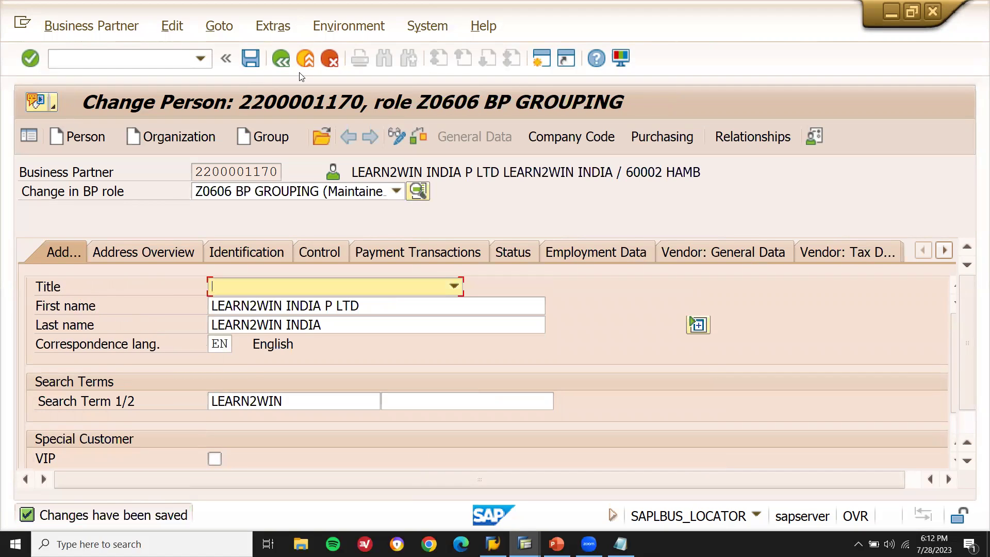
Step: Open the business partner's company code data for company code 1711
left_click(575, 138)
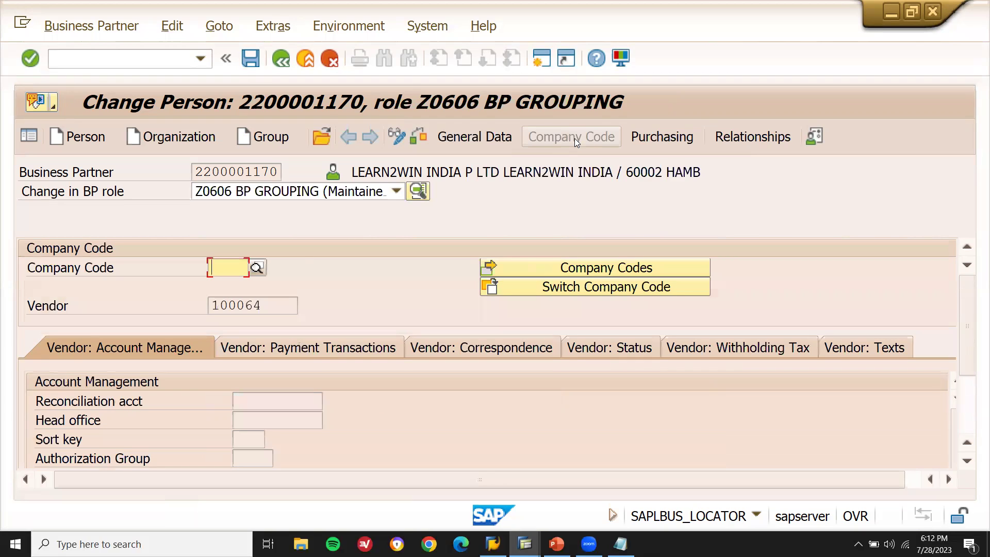
type("1711")
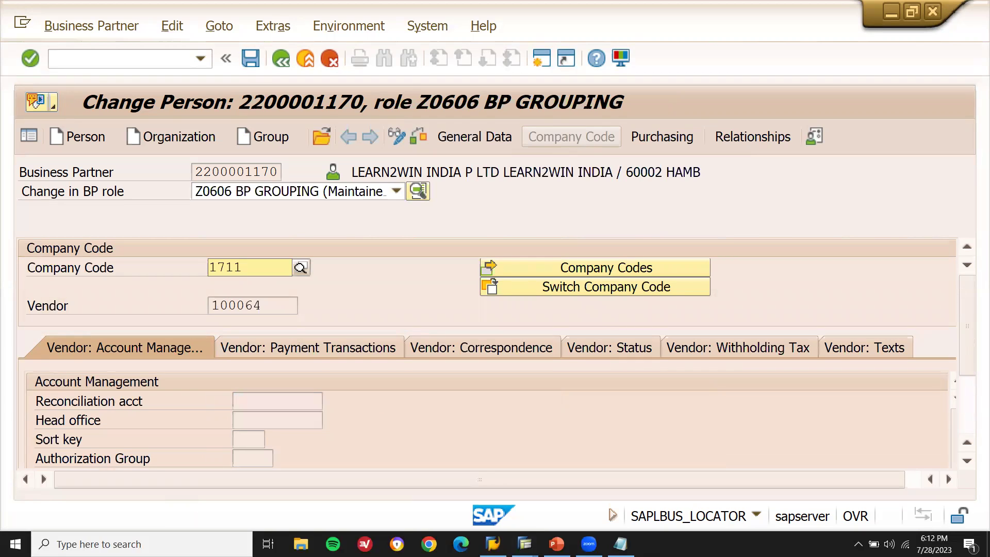
key("Return")
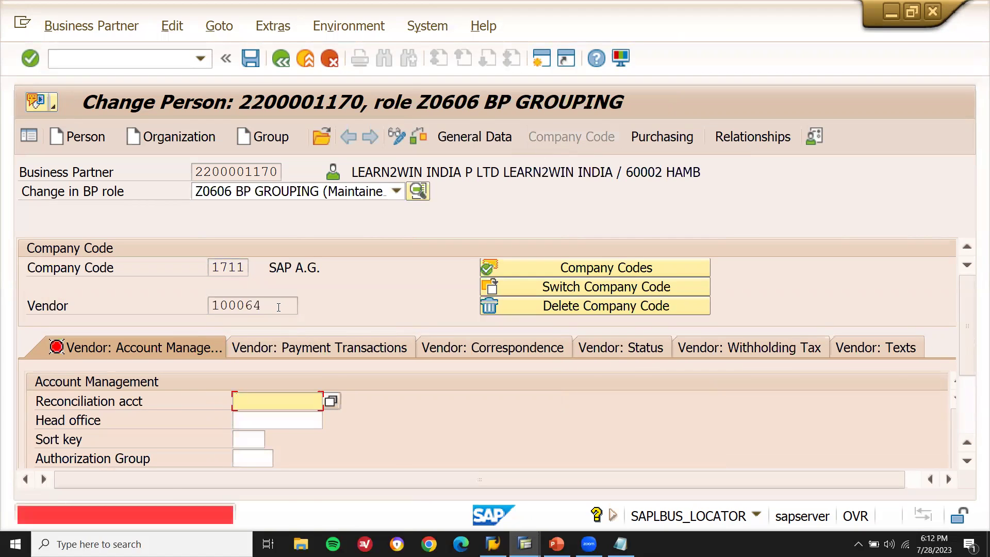
Step: Copy the vendor number from the company code data and paste it below the grouping note in Notepad
left_click_drag(278, 305, 209, 306)
left_click(208, 307)
key("shift+Right")
key("shift+Right")
key("shift+Right")
key("shift+Right")
key("shift+Right")
key("shift+Right")
key("ctrl+c")
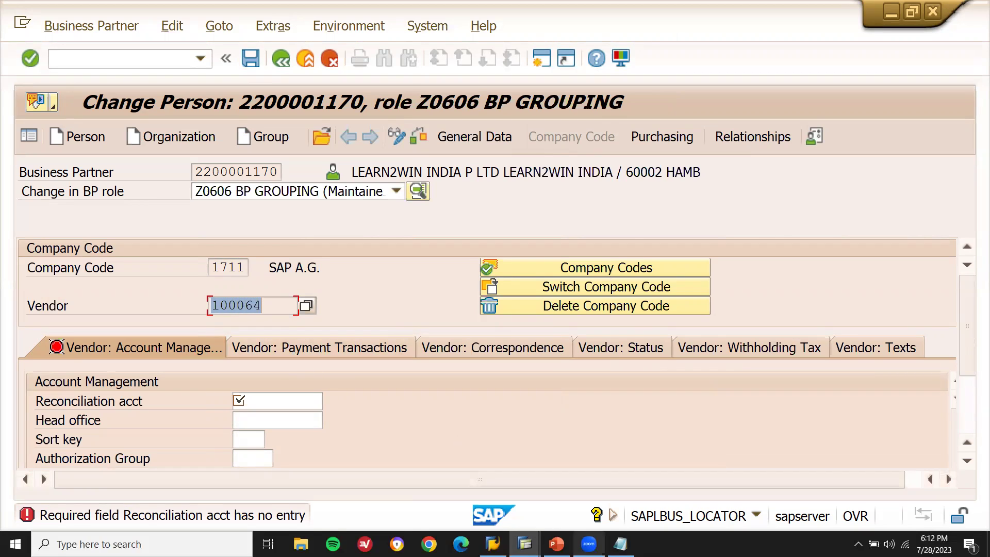
left_click(620, 544)
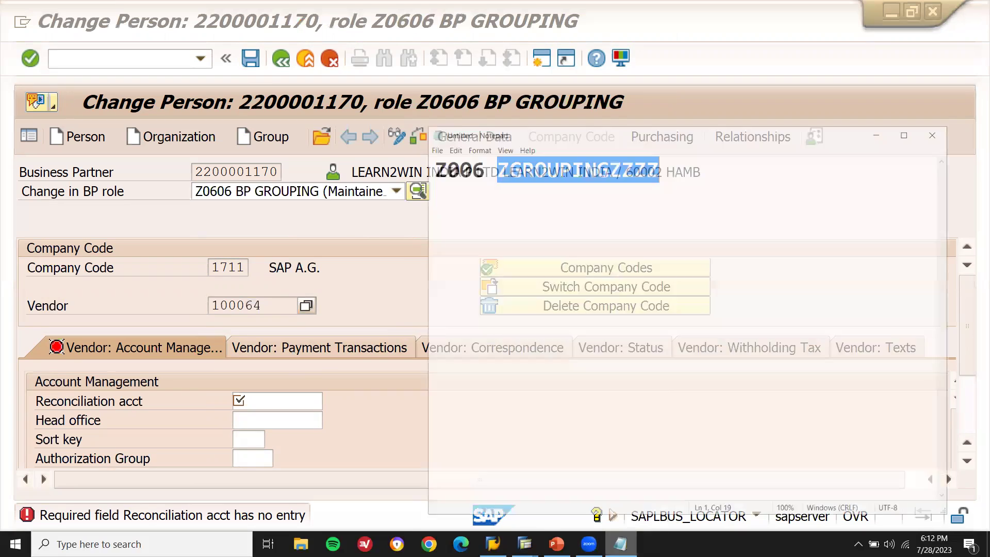
left_click(418, 163)
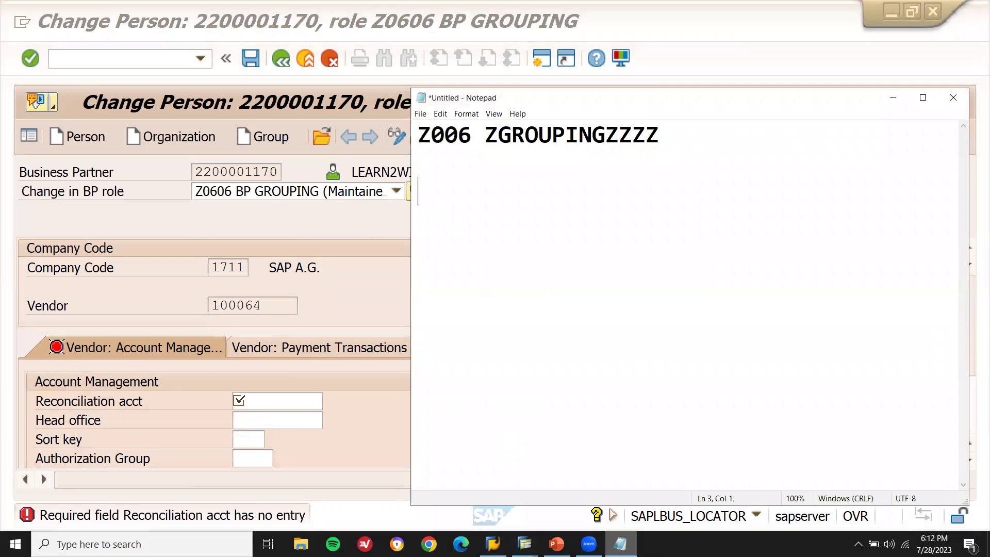
key("ctrl+v")
Step: Back in SAP, set the vendor's reconciliation account to 31000, Down payments made - tangible assets
left_click(283, 404)
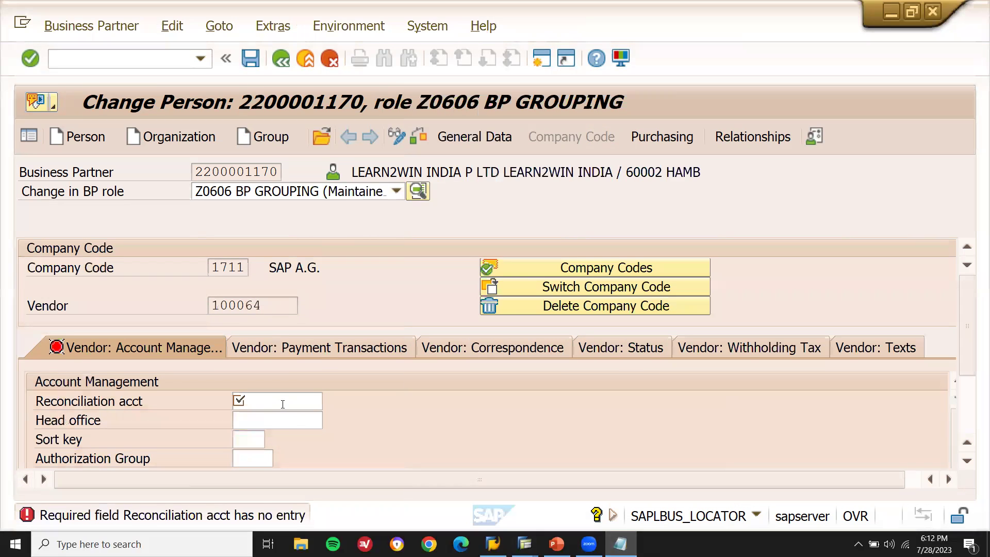
left_click(283, 404)
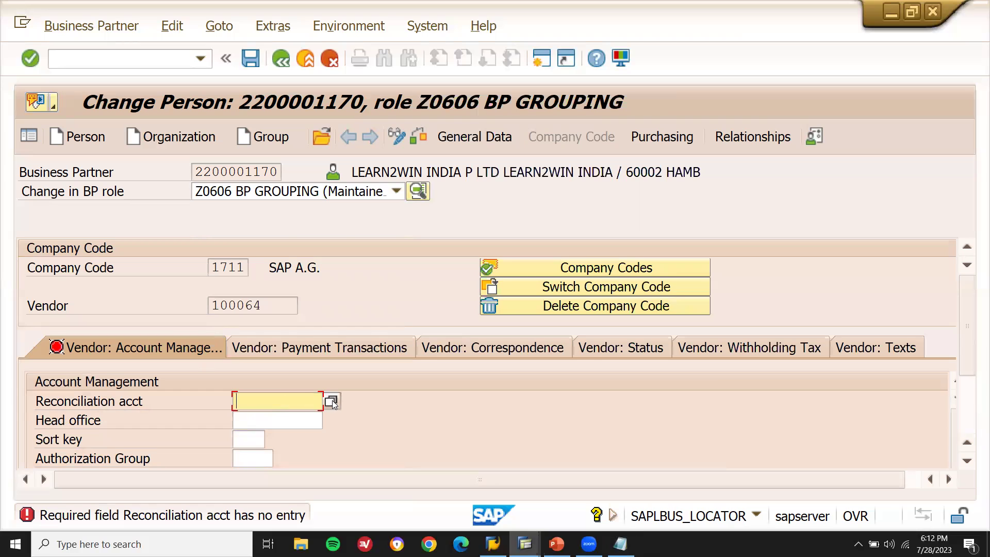
left_click(331, 401)
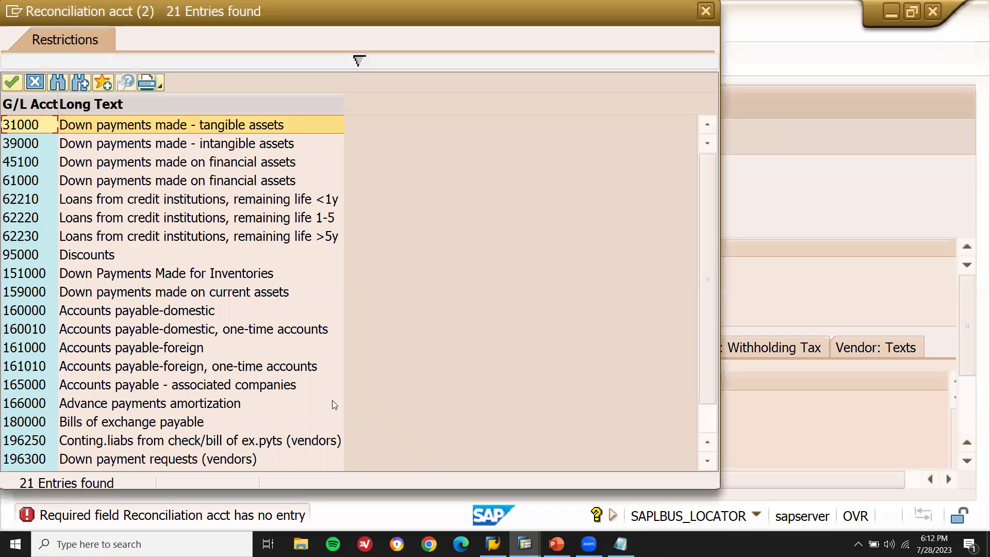
key("Escape")
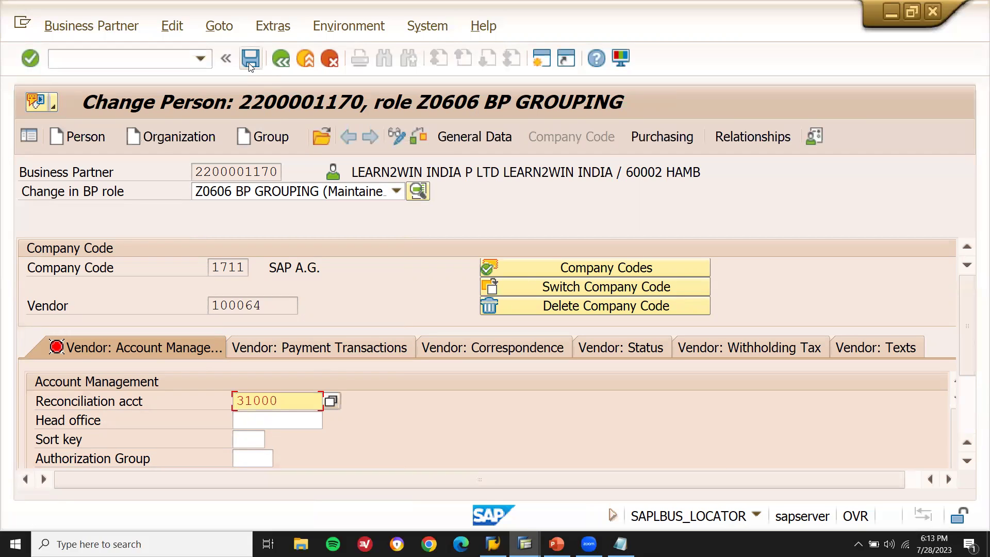
Step: Save the vendor's company code data and open the business partner's purchasing data
left_click(249, 66)
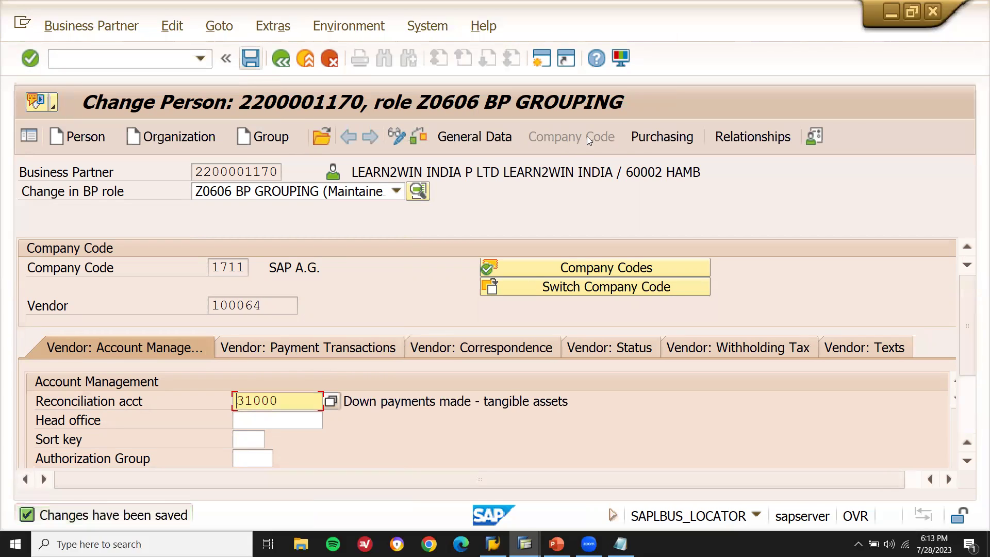
left_click(658, 140)
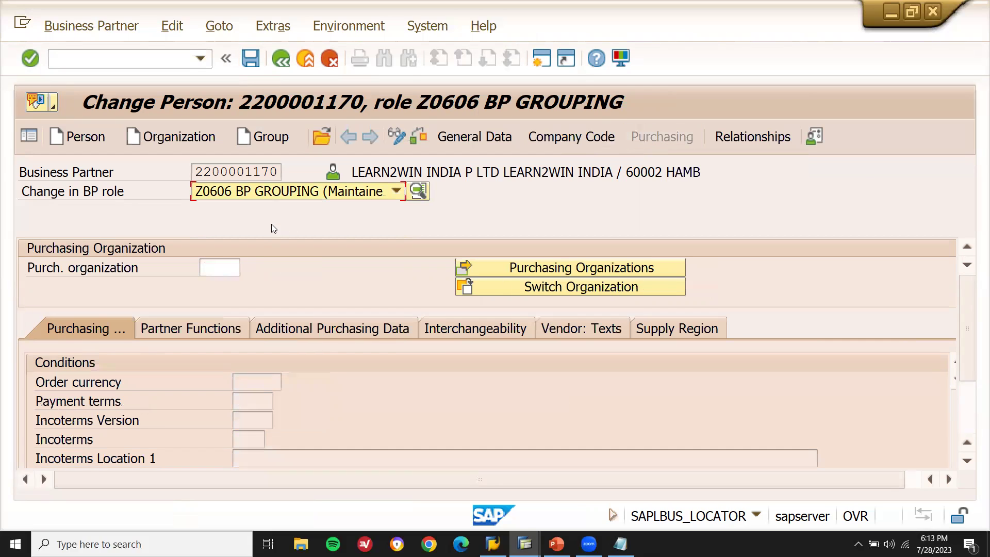
Step: Extend the vendor to purchasing organization DN01 with order currency EUR and save the business partner
left_click(215, 271)
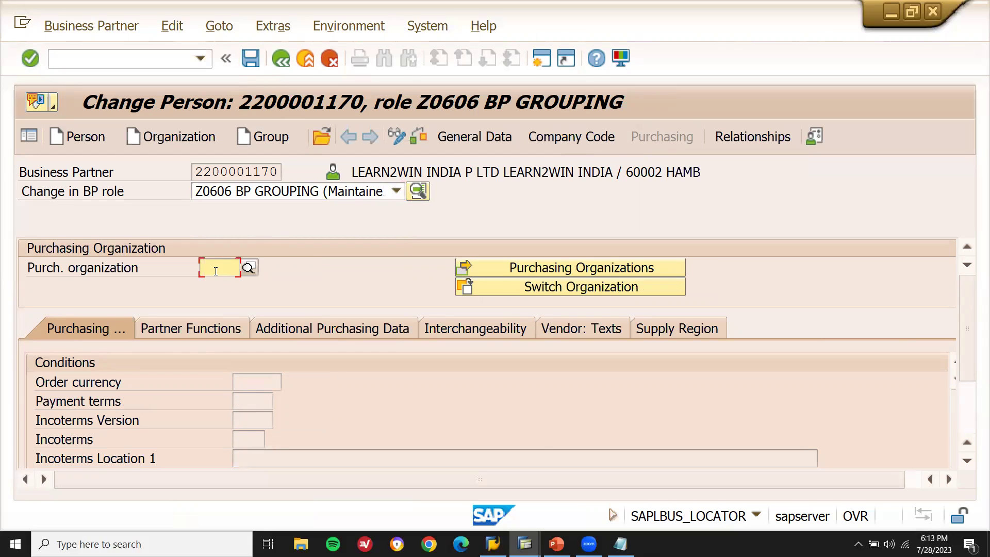
type("DN")
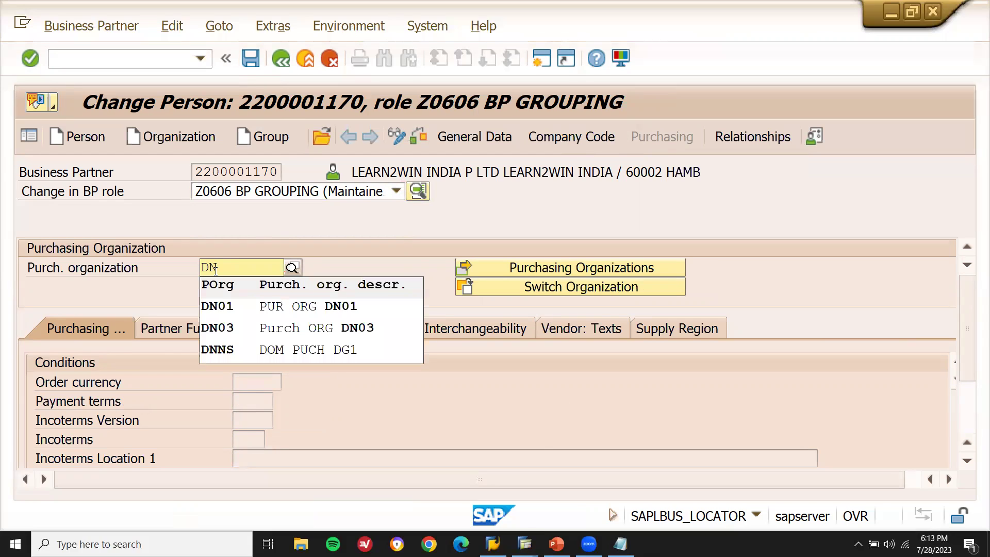
key("Down")
key("Return")
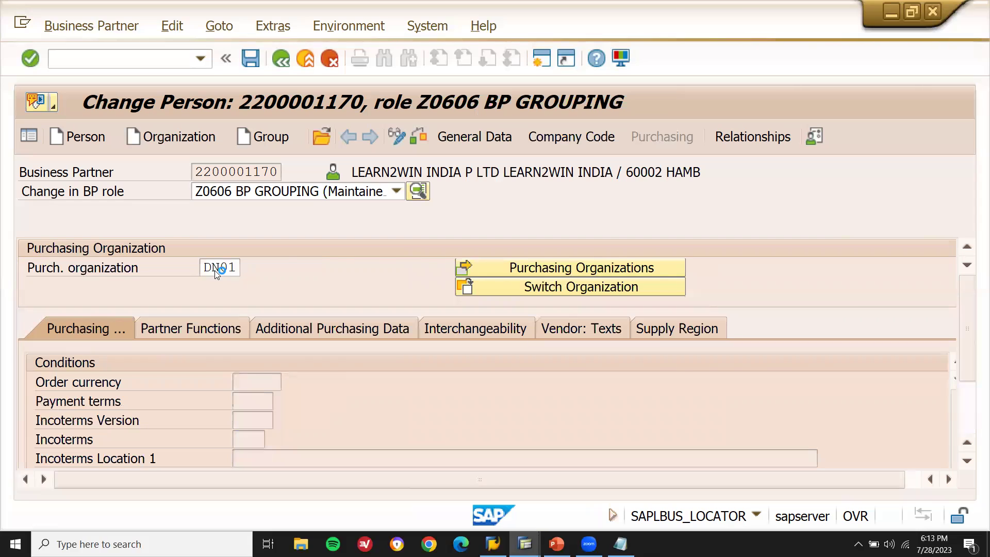
key("BackSpace")
key("Down")
key("Return")
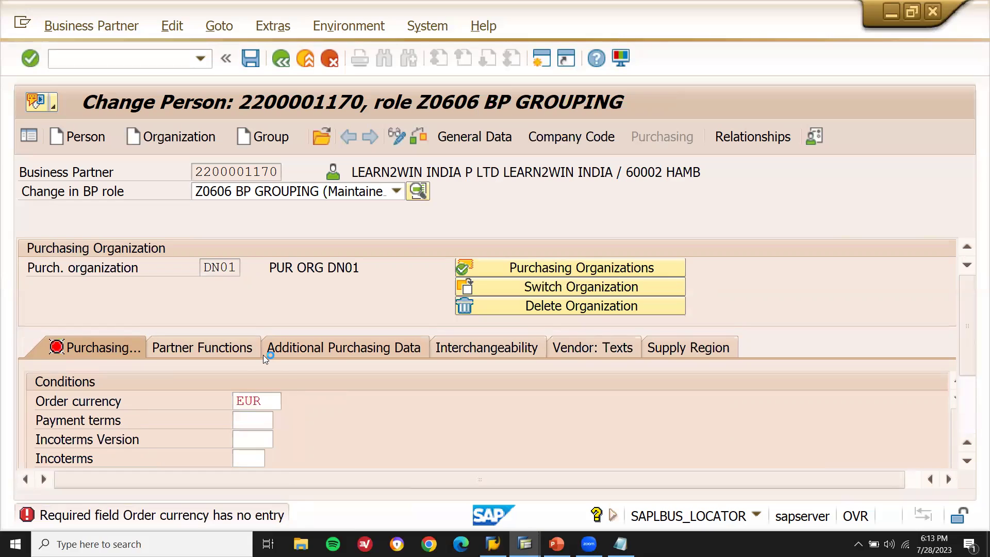
left_click(250, 58)
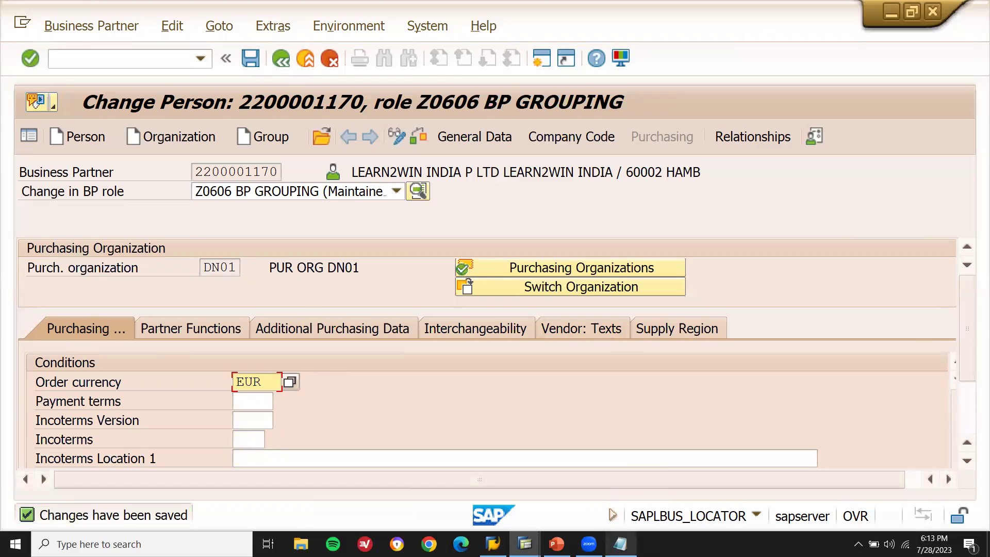
Step: Check the vendor number noted in Notepad and return to the business partner in SAP
left_click(620, 544)
double_click(466, 194)
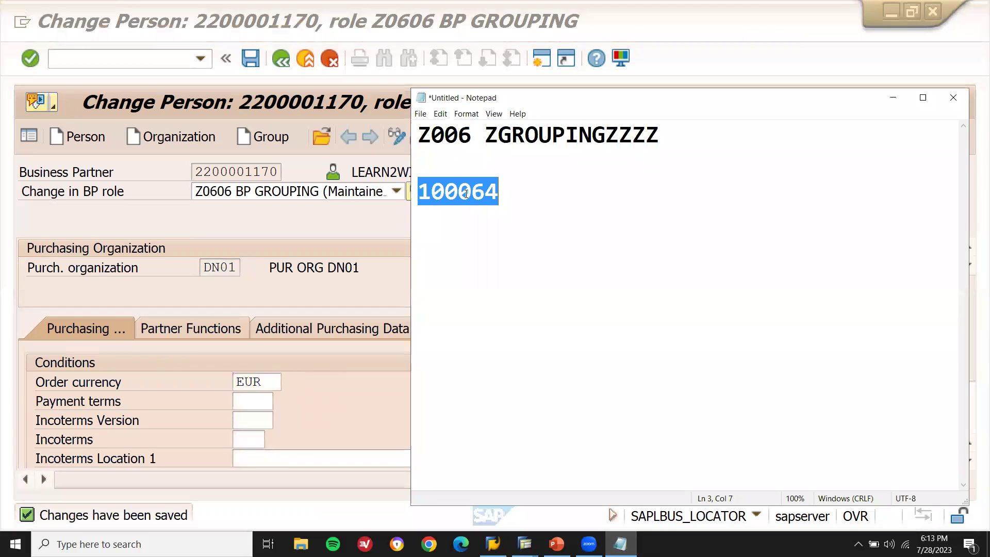
left_click(384, 159)
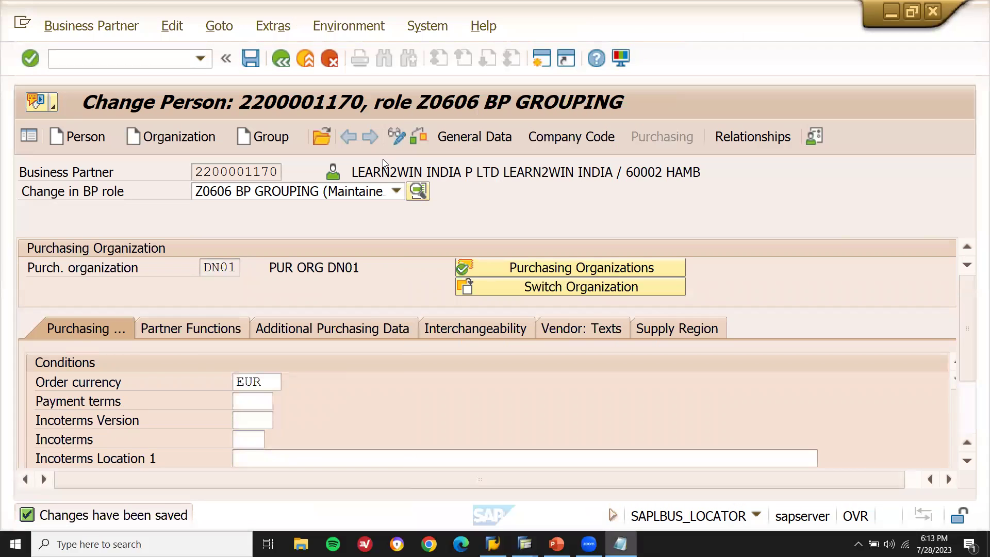
Step: Open the business partner's vendor general data and check its vendor number and account group
left_click(484, 142)
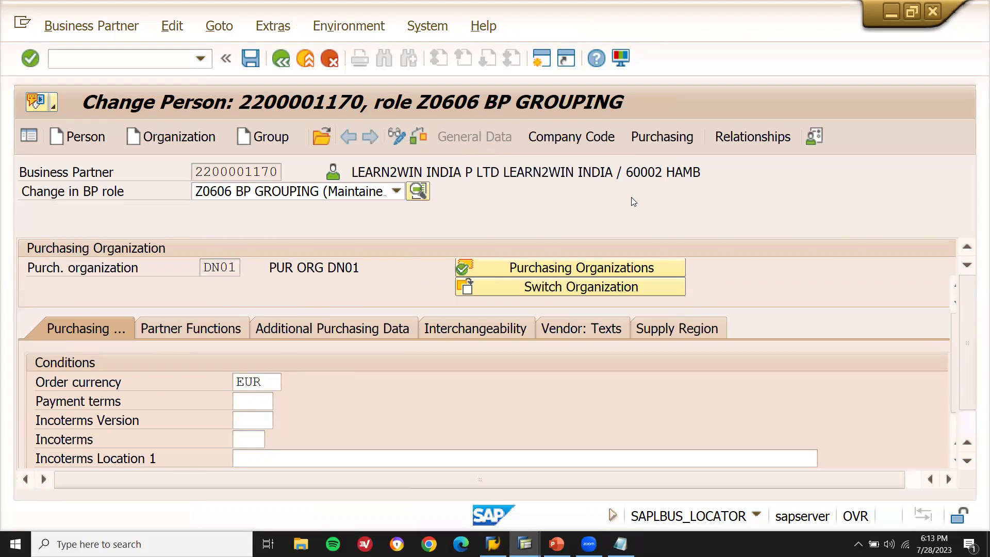
left_click(676, 257)
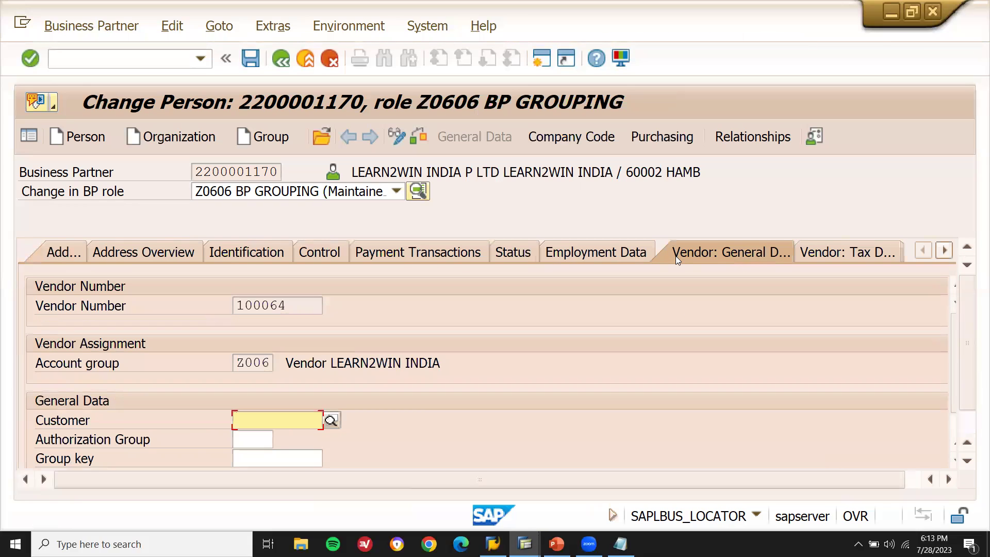
left_click_drag(296, 302, 236, 305)
left_click(251, 362)
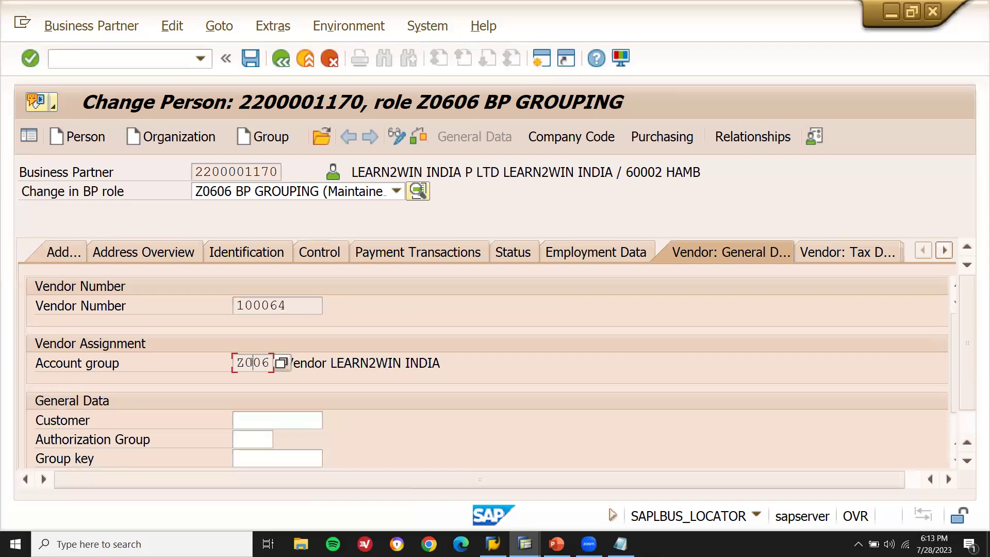
key("shift+Right")
key("shift+Right")
key("shift+Right")
key("shift+Right")
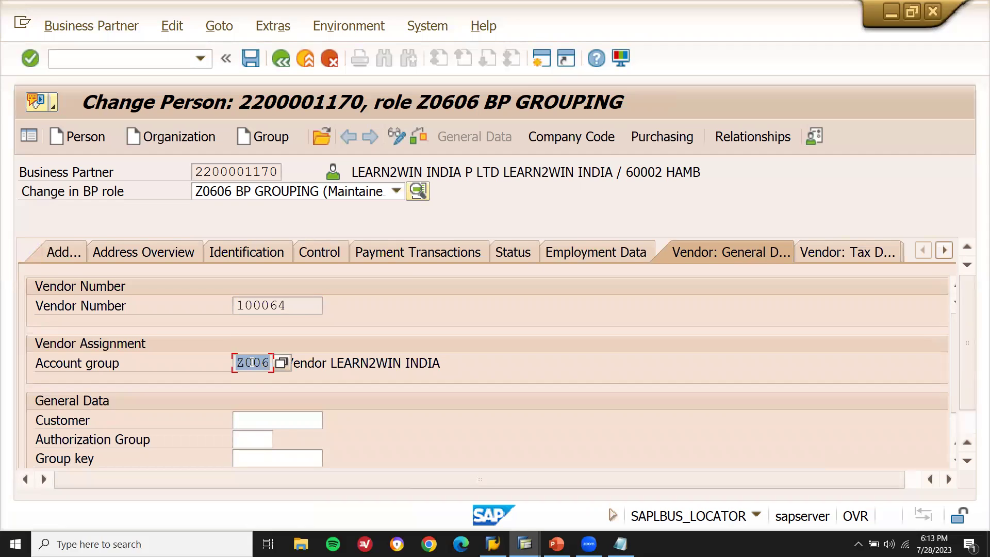
left_click(309, 308)
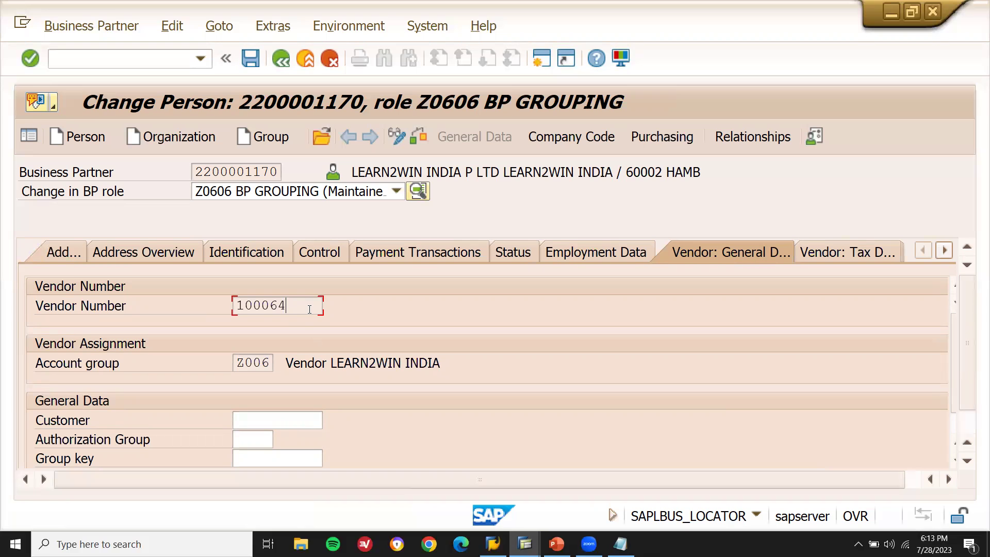
Step: Switch to PowerPoint to view the slide on the vendor grouping error
left_click(556, 543)
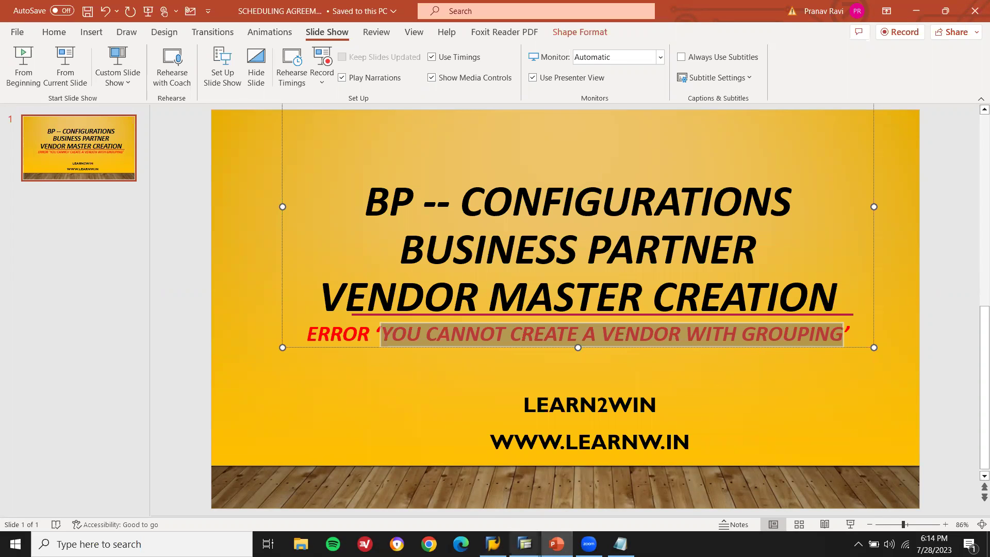
mouse_move(524, 544)
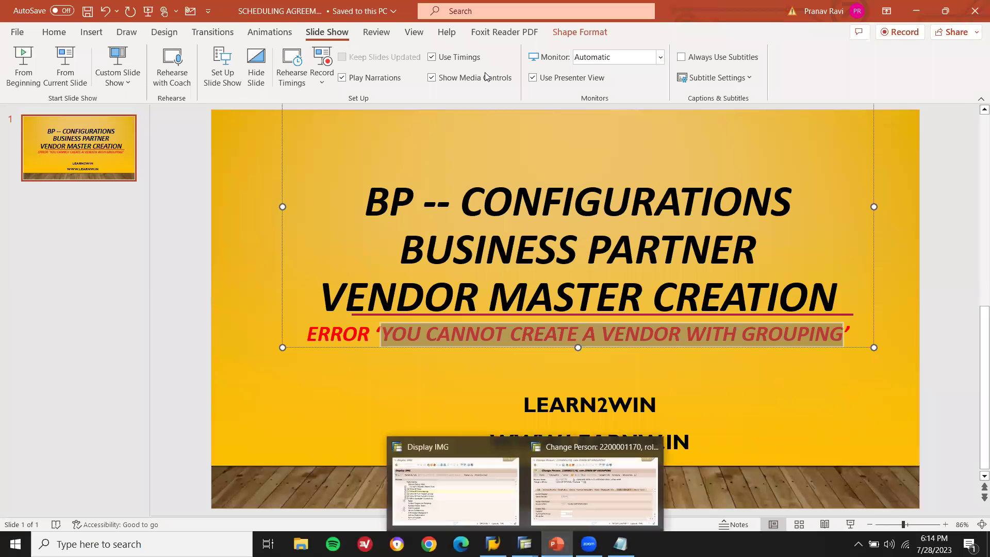